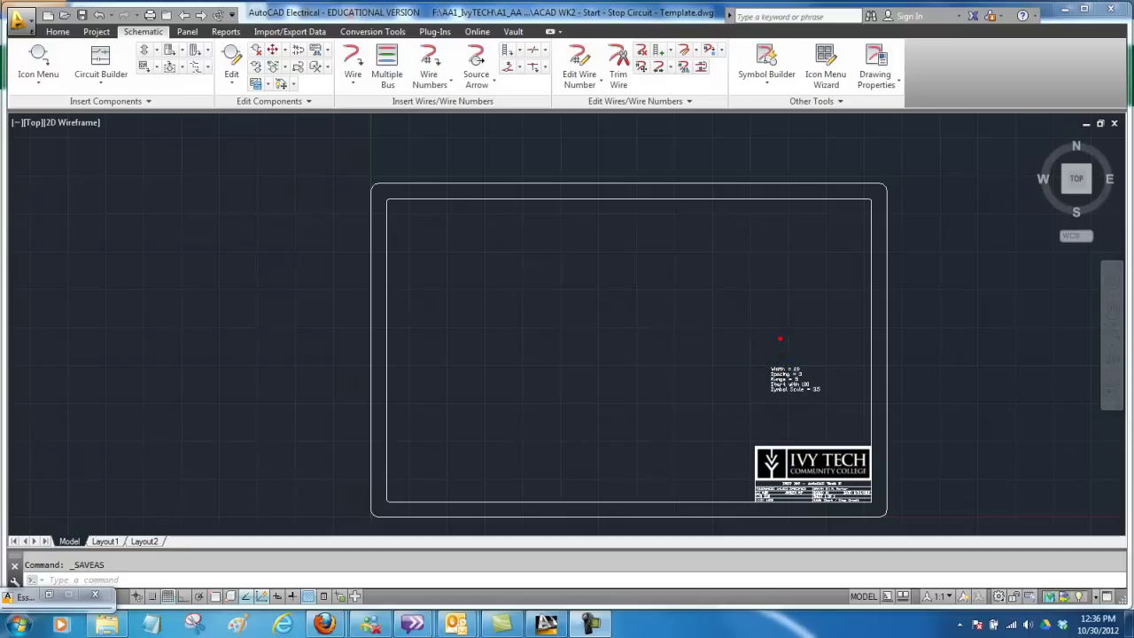
Bring the whole border into view and open the Insert Ladder settings.
scroll(779, 338, up, 5)
scroll(780, 337, down, 5)
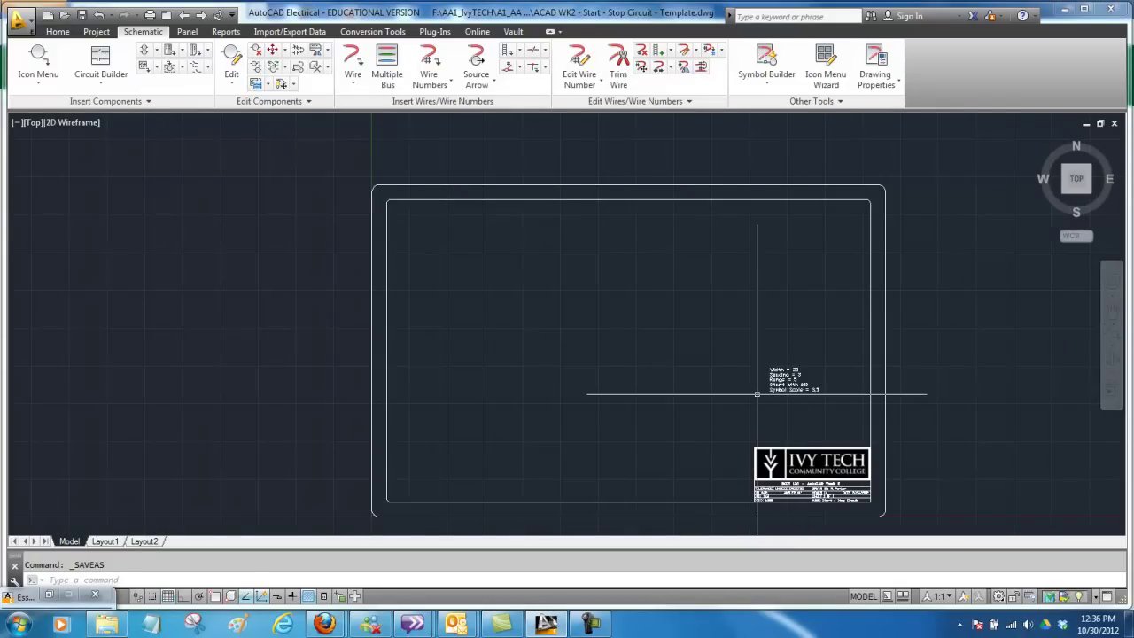
scroll(827, 390, up, 4)
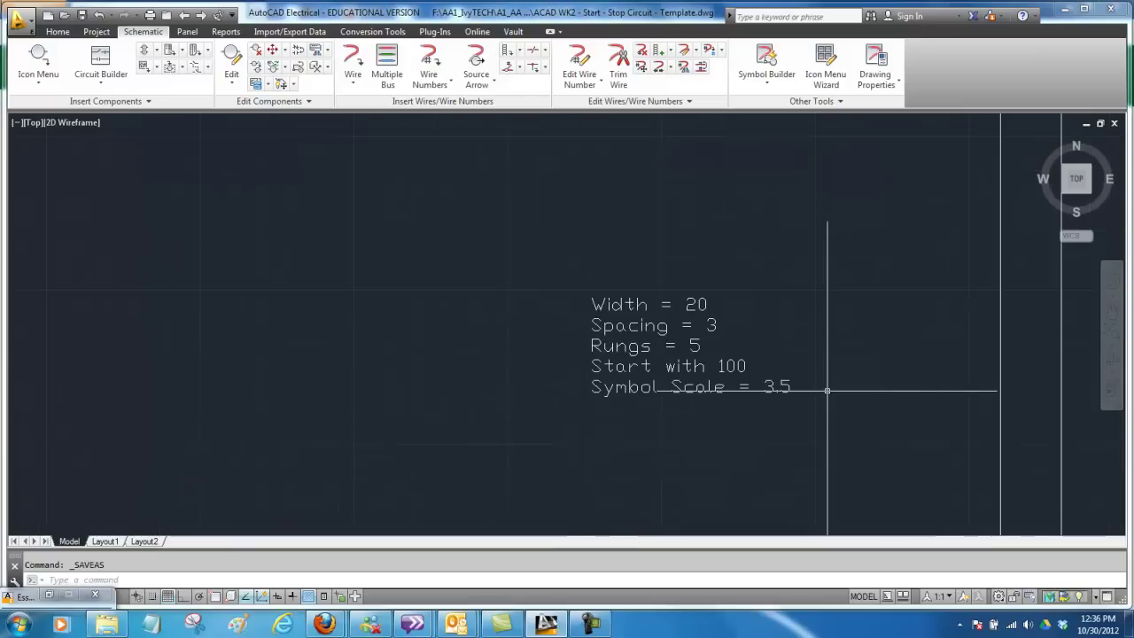
scroll(827, 390, up, 2)
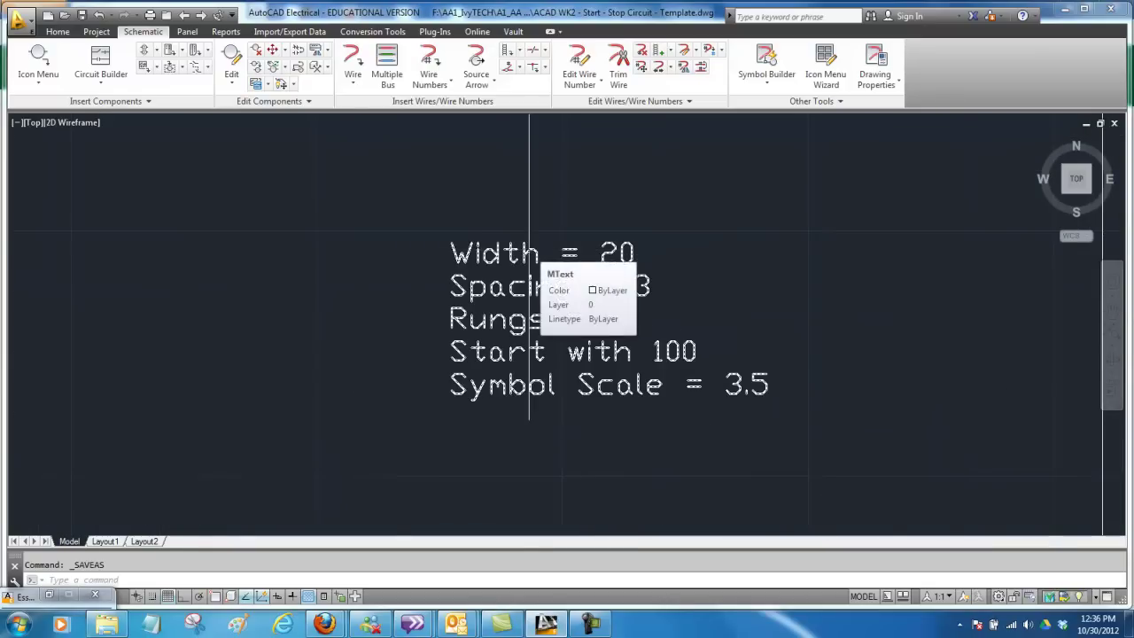
scroll(521, 248, down, 6)
scroll(521, 253, down, 3)
mouse_move(595, 258)
middle_down()
mouse_move(620, 322)
mouse_move(640, 307)
middle_up()
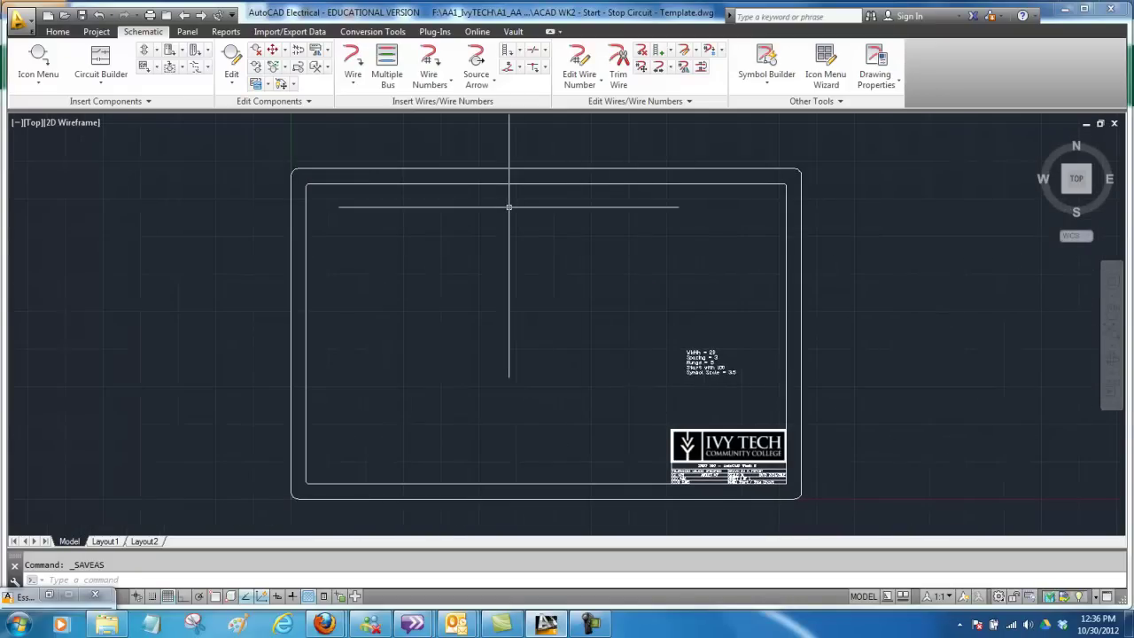
click(520, 52)
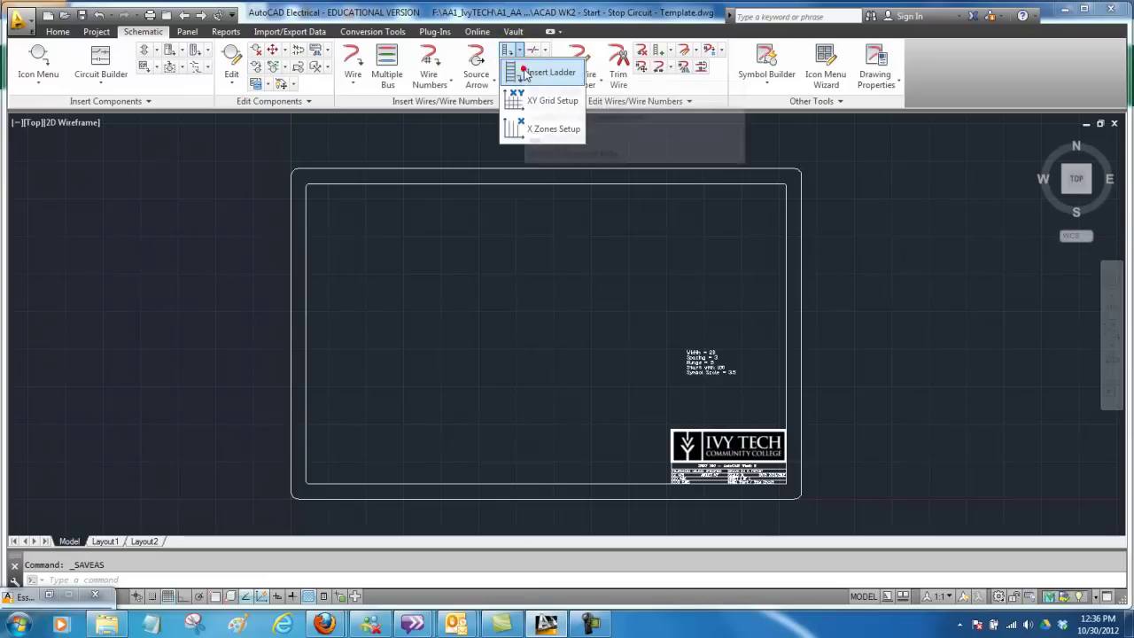
click(522, 72)
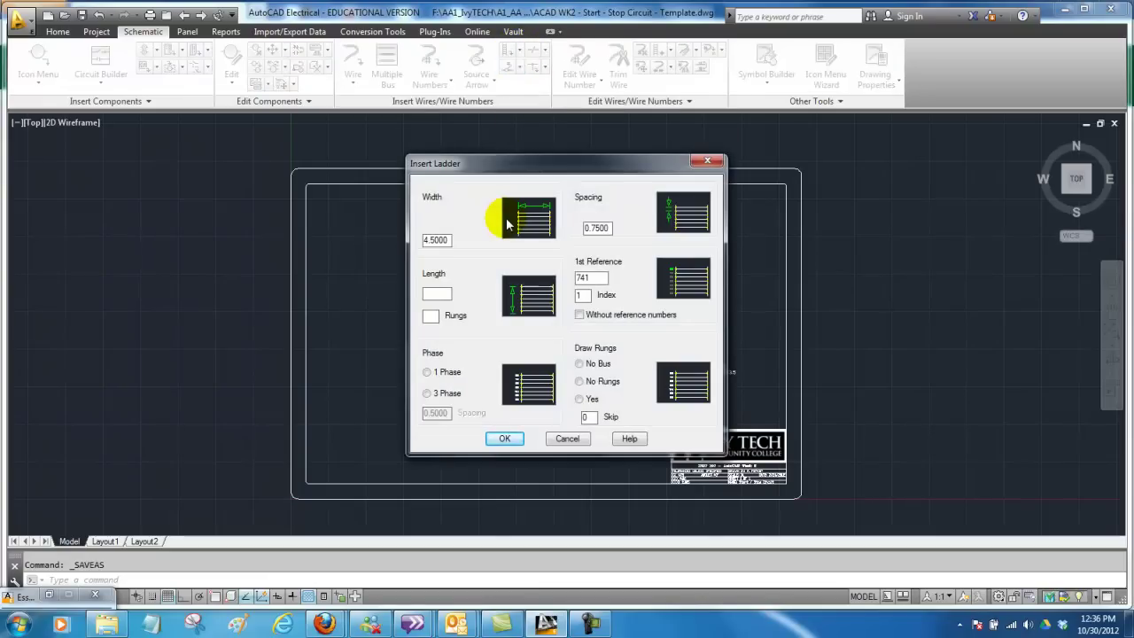
drag(573, 165, 509, 181)
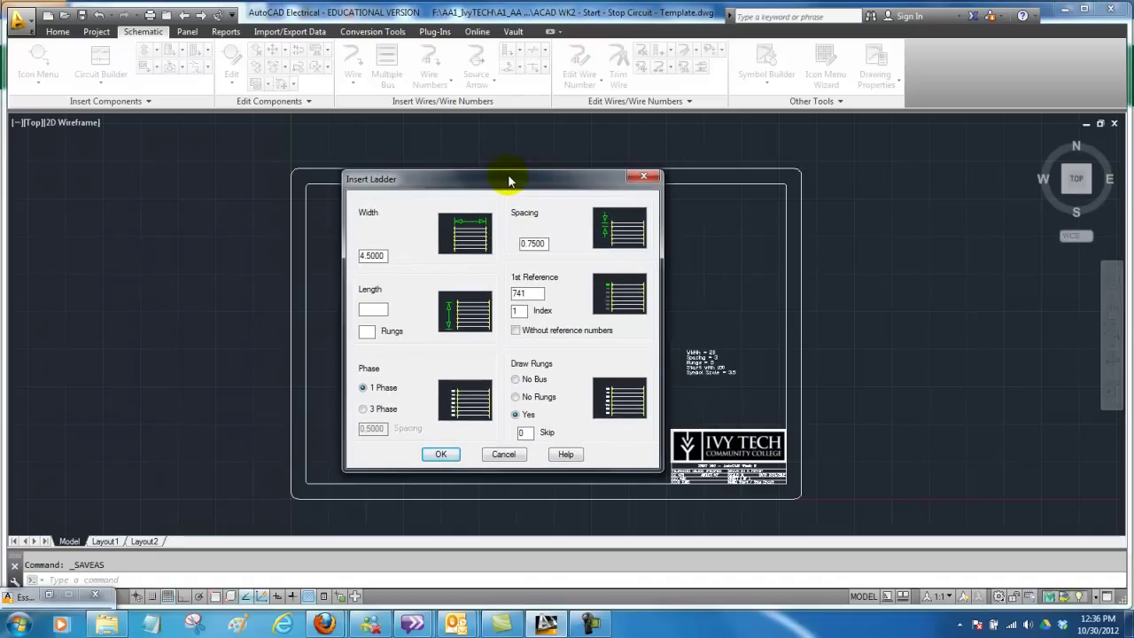
Set width 20, spacing 3, 5 rungs, first reference 100, and place the ladder upper left.
click(381, 256)
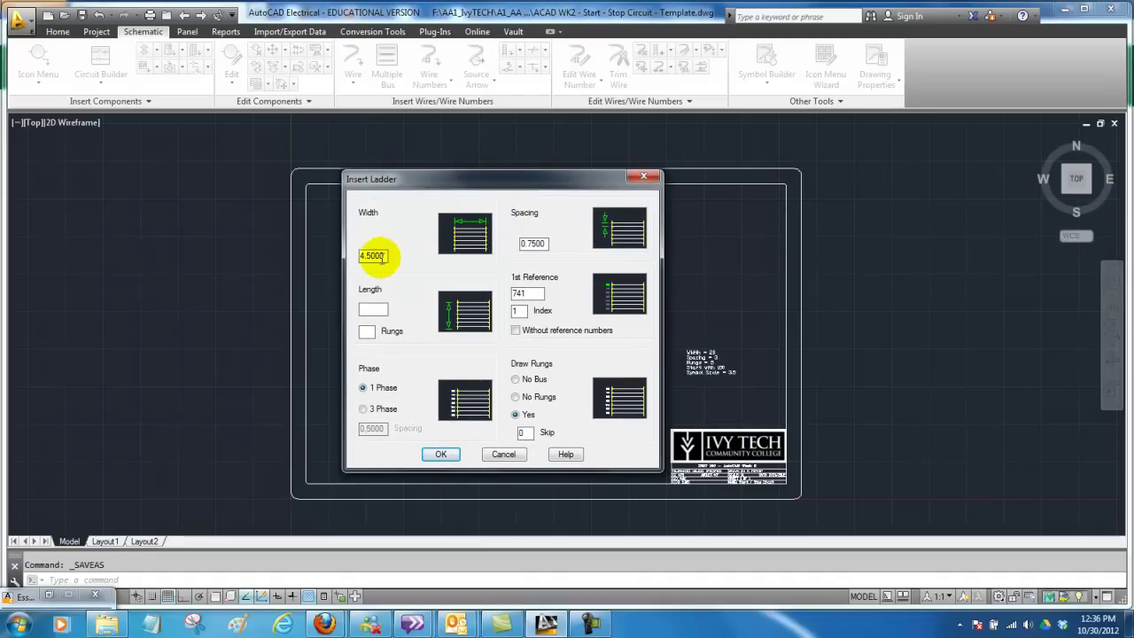
double_click(380, 256)
text(20.0)
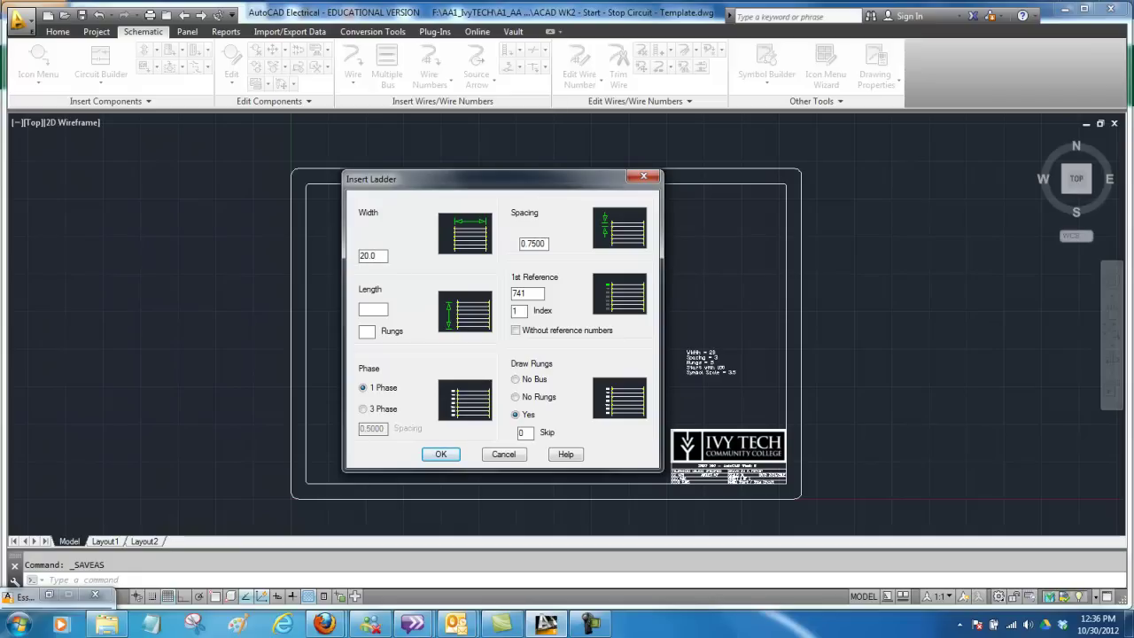
double_click(542, 244)
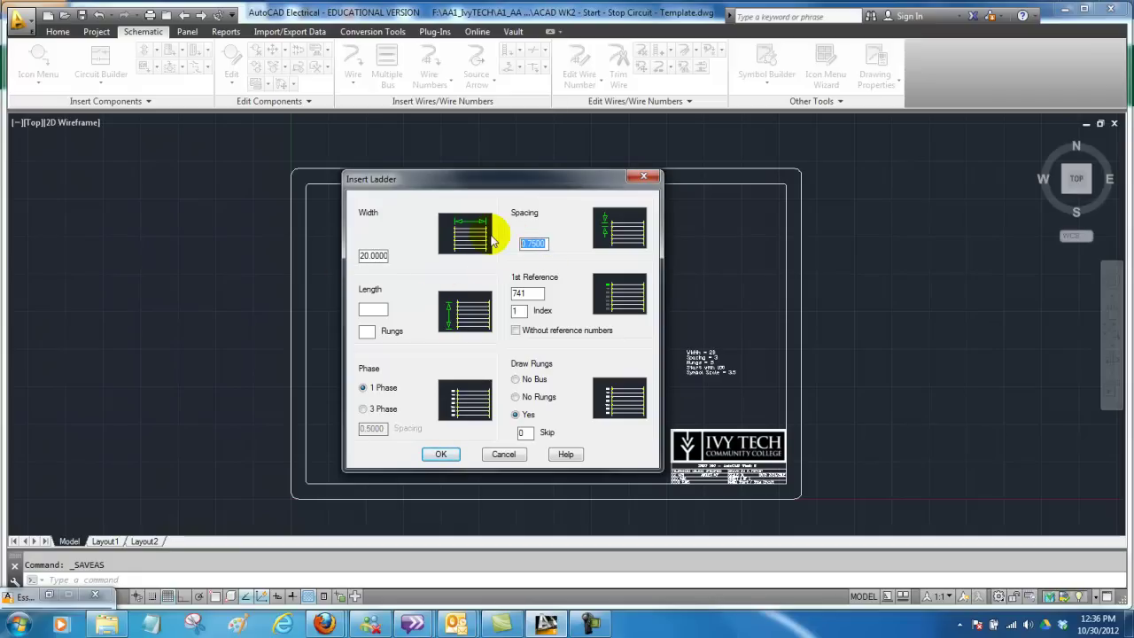
text(3.0)
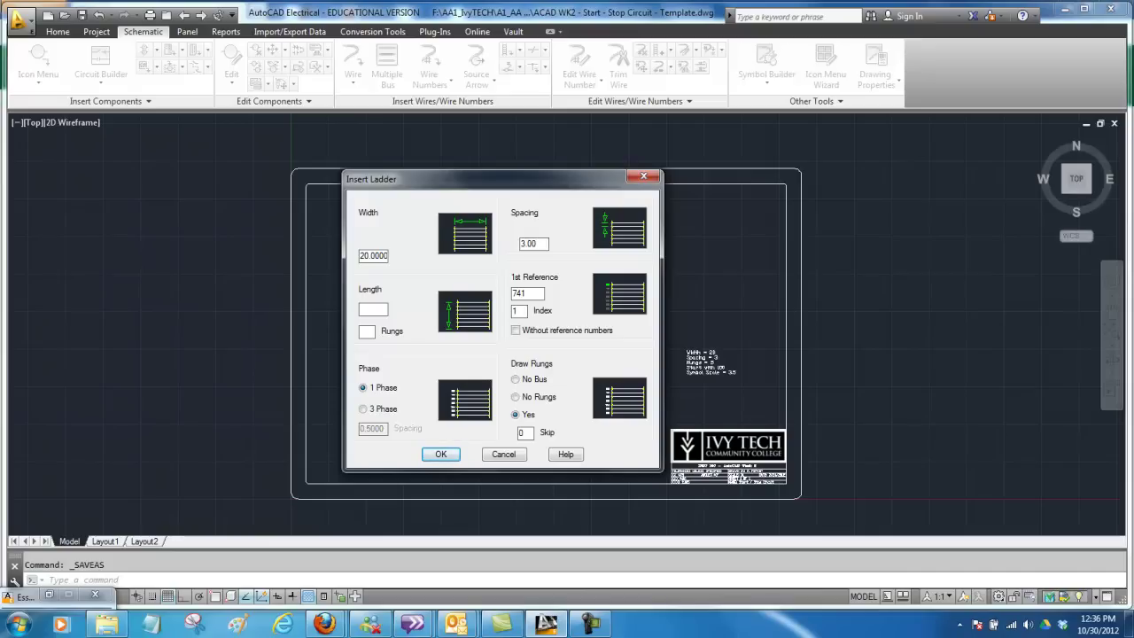
click(367, 332)
text(5)
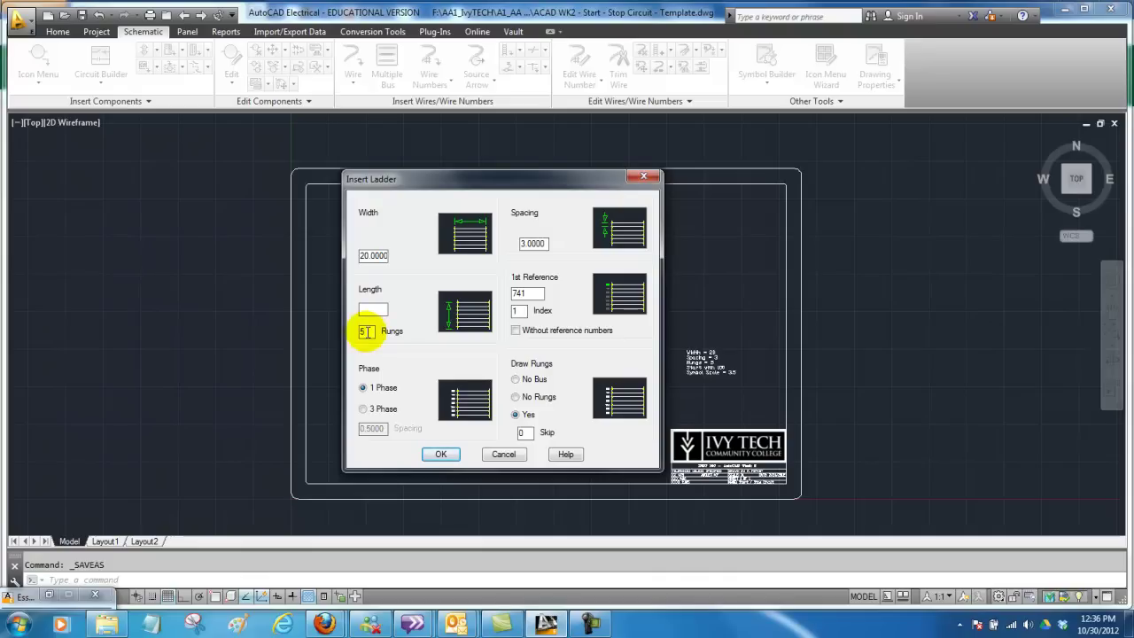
click(532, 293)
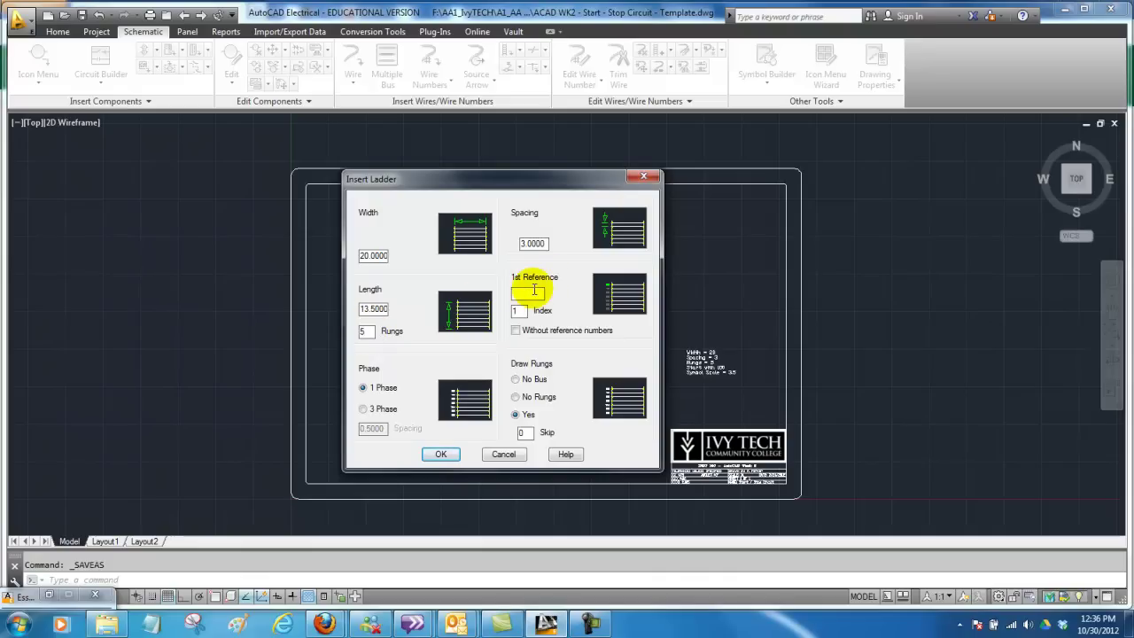
text(100)
click(440, 456)
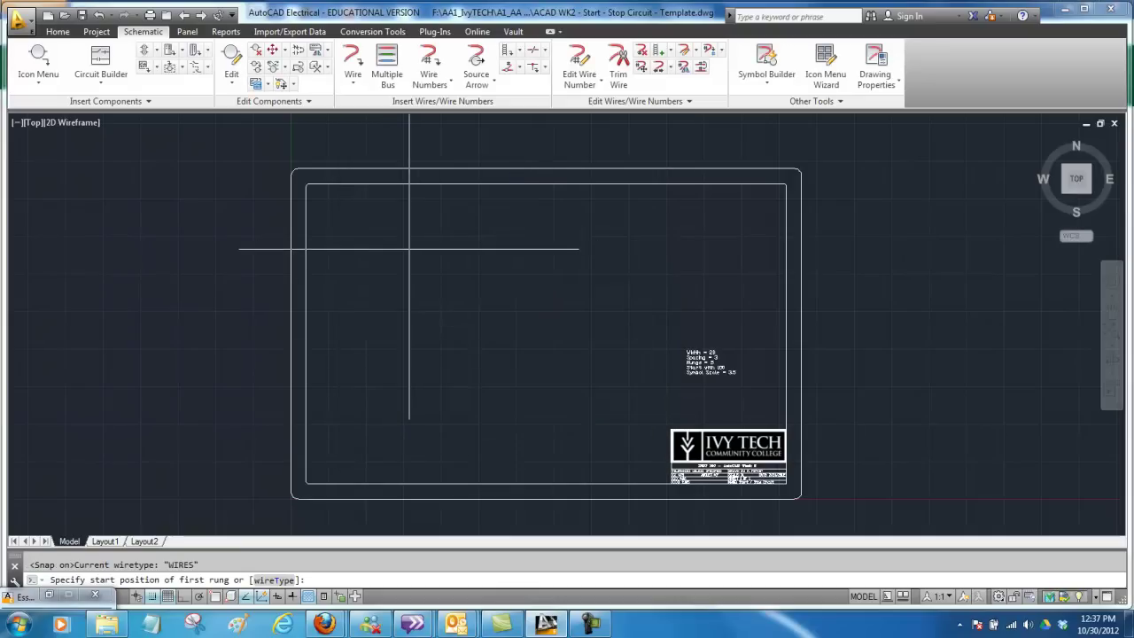
click(366, 234)
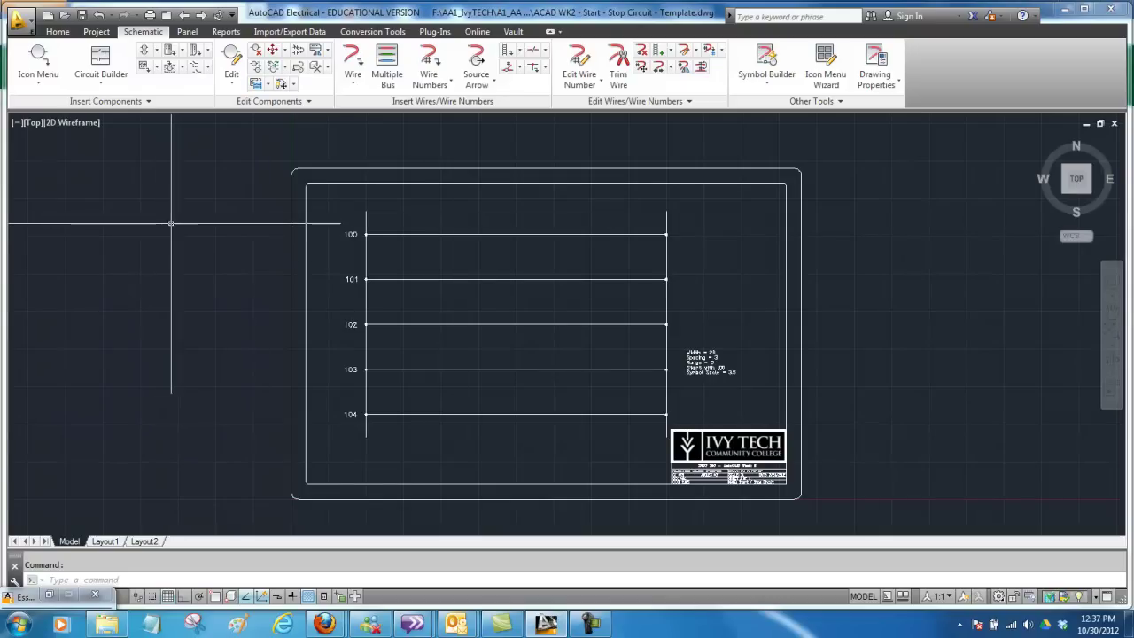
Place a normally closed mushroom-head pushbutton at schematic scale 3.5 on rung 100.
click(39, 55)
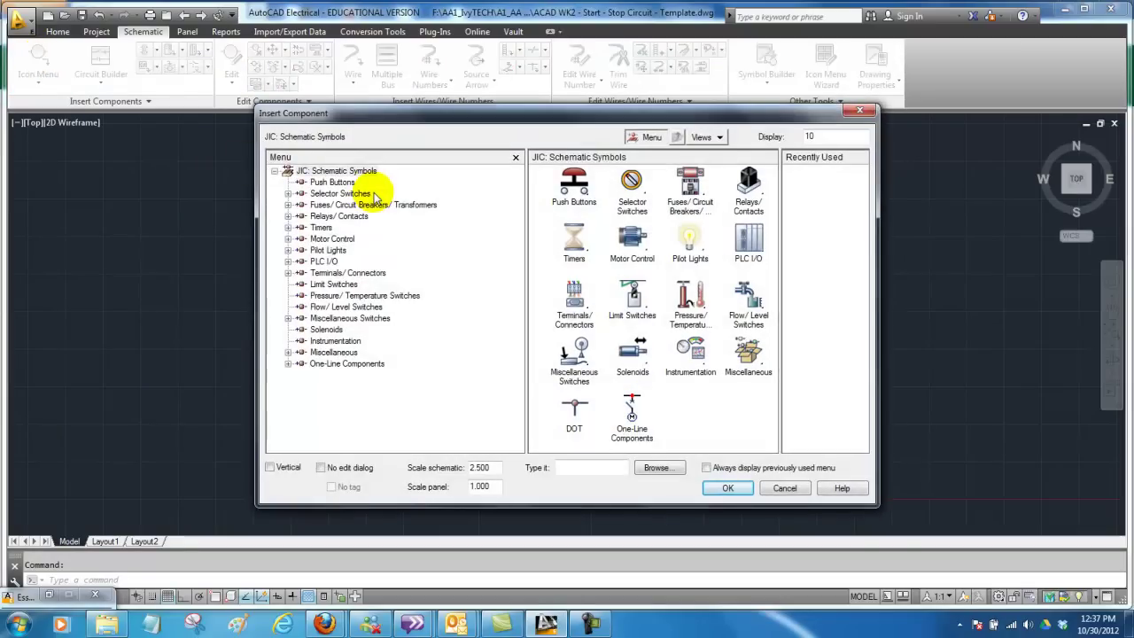
click(577, 179)
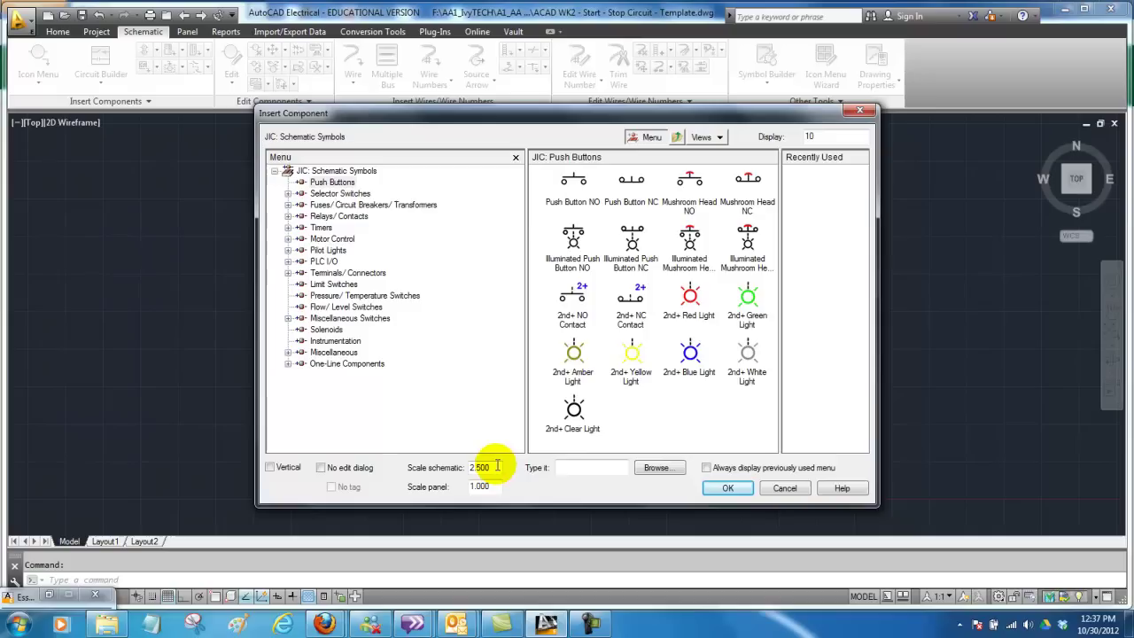
drag(496, 466, 460, 471)
text(3.5)
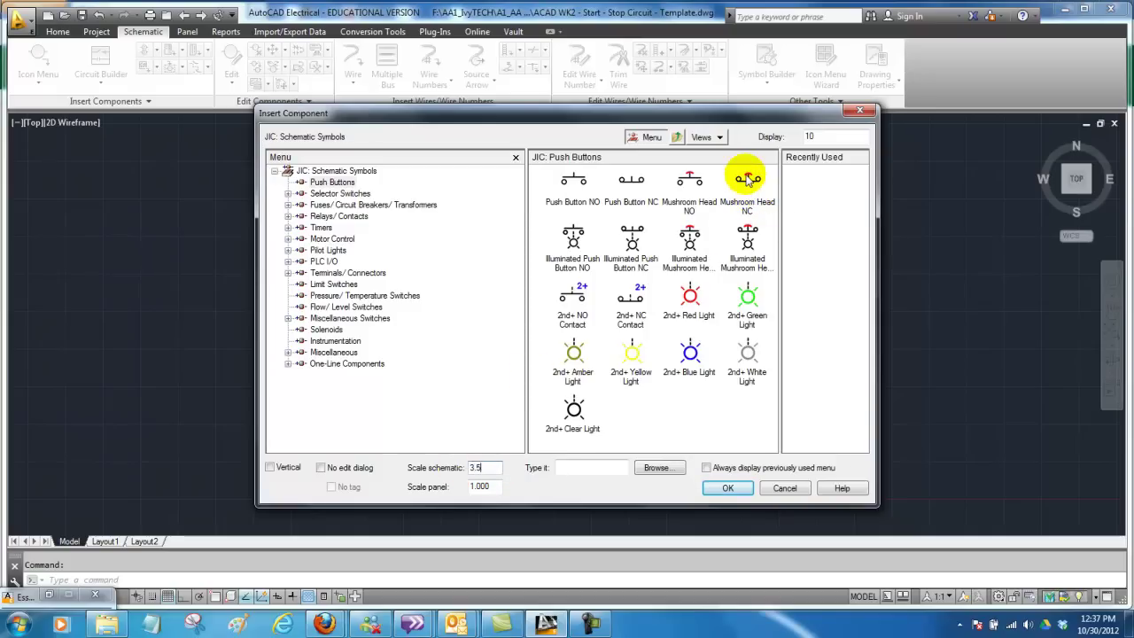
click(748, 183)
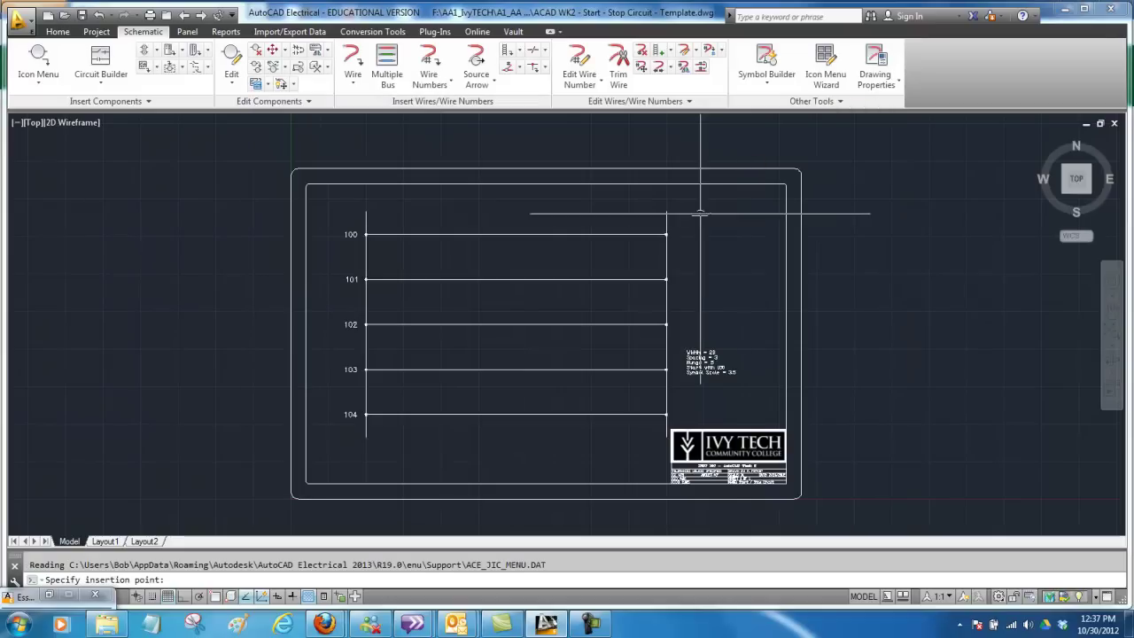
scroll(409, 238, up, 2)
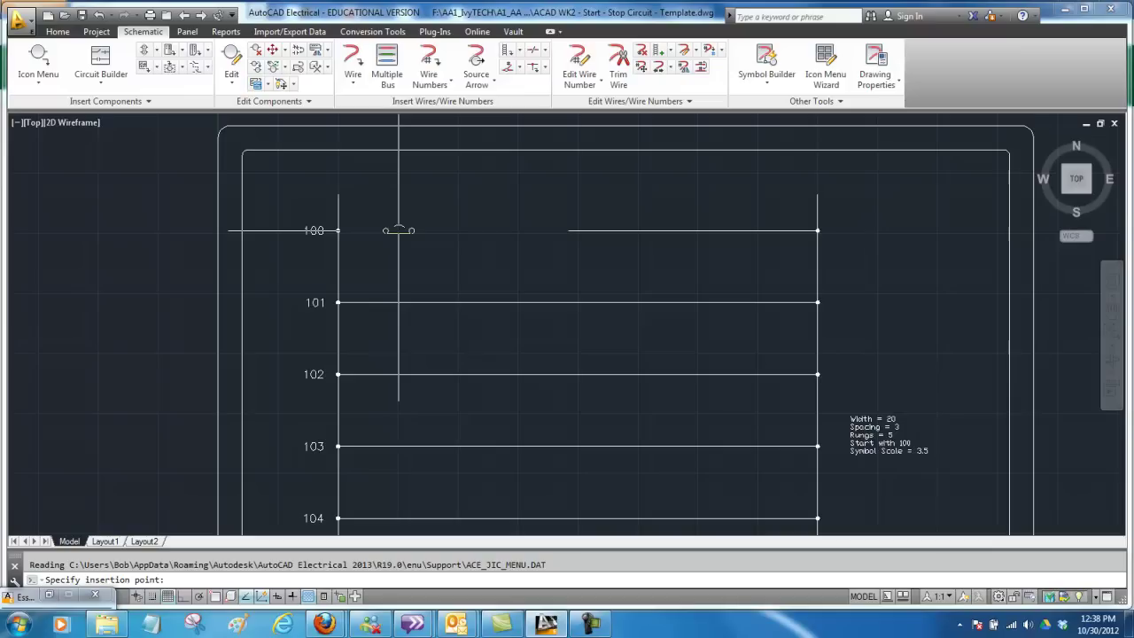
click(399, 230)
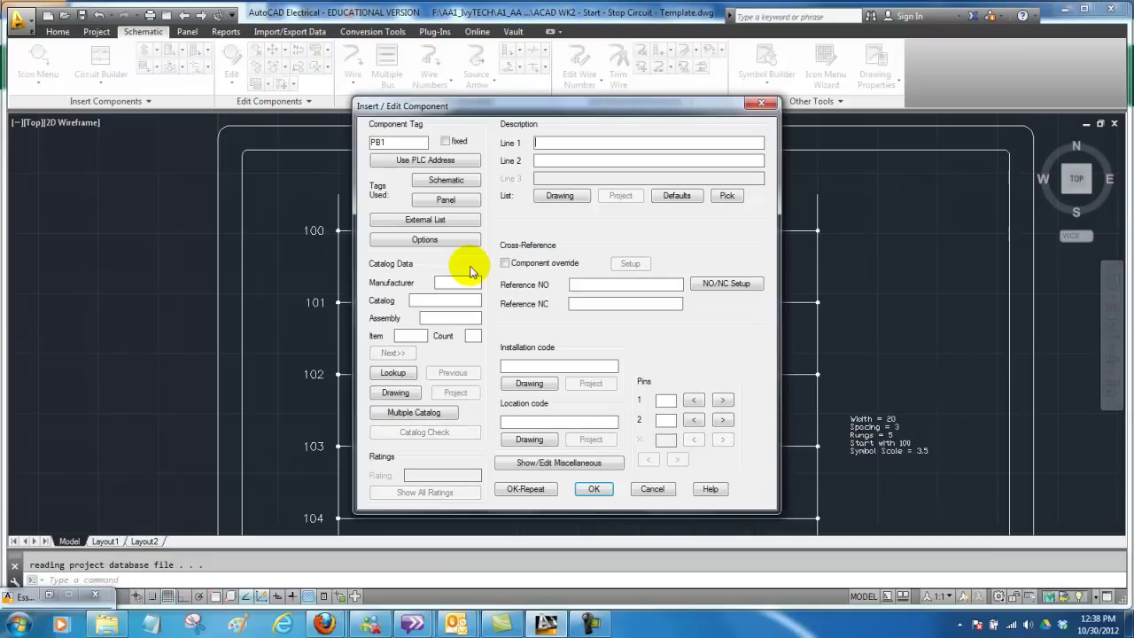
Change the pushbutton's tag from PB1 to STOP PB.
drag(398, 143, 369, 148)
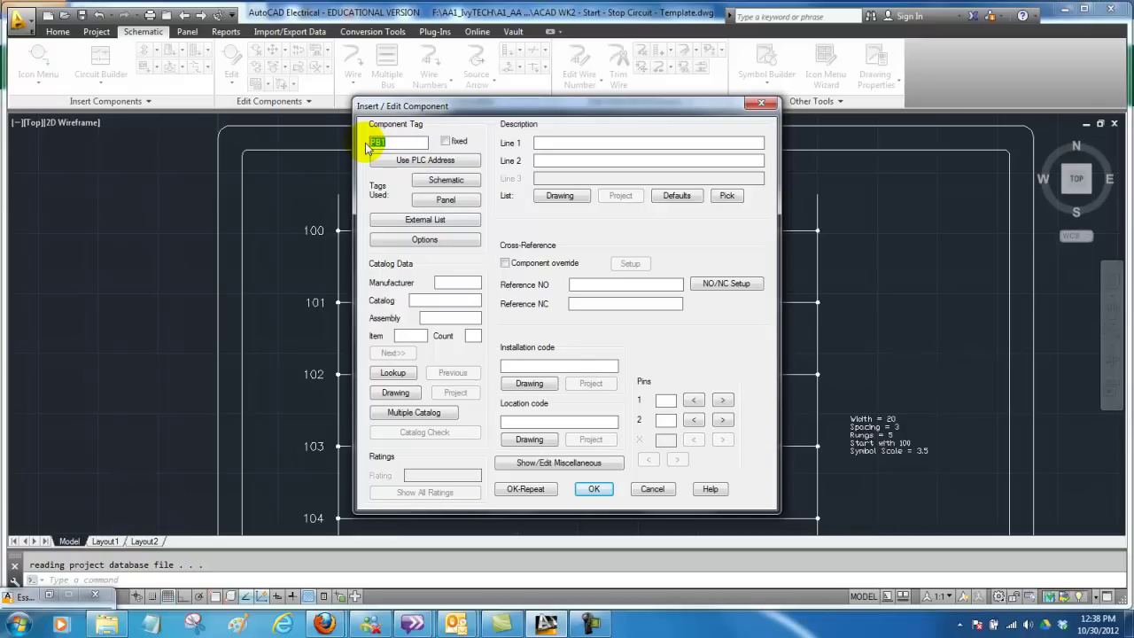
text(STOP)
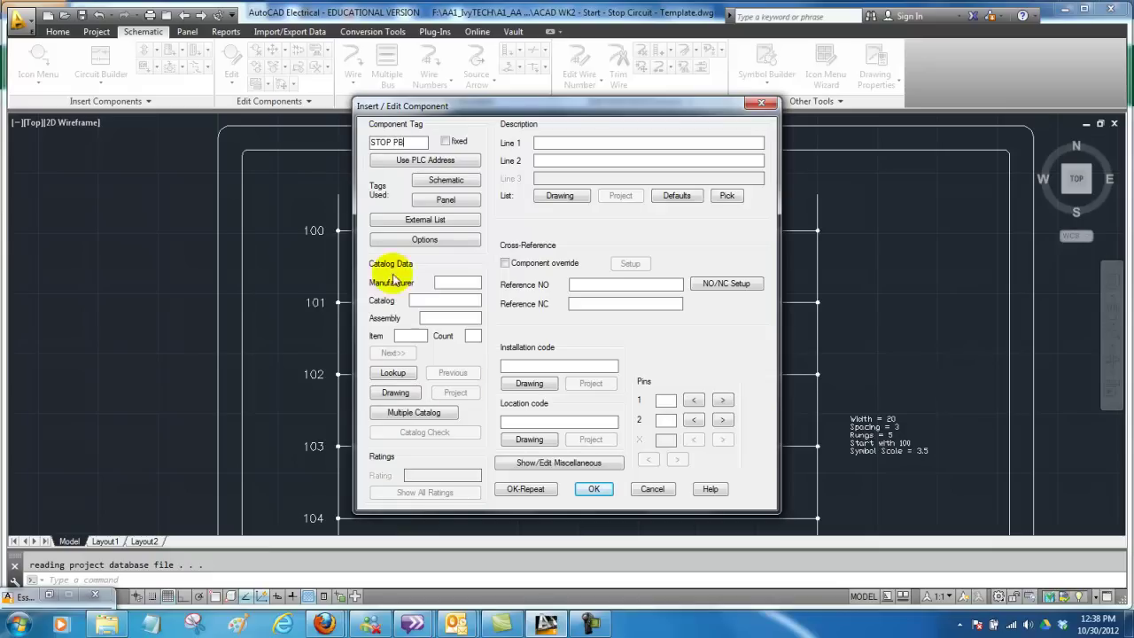
click(596, 490)
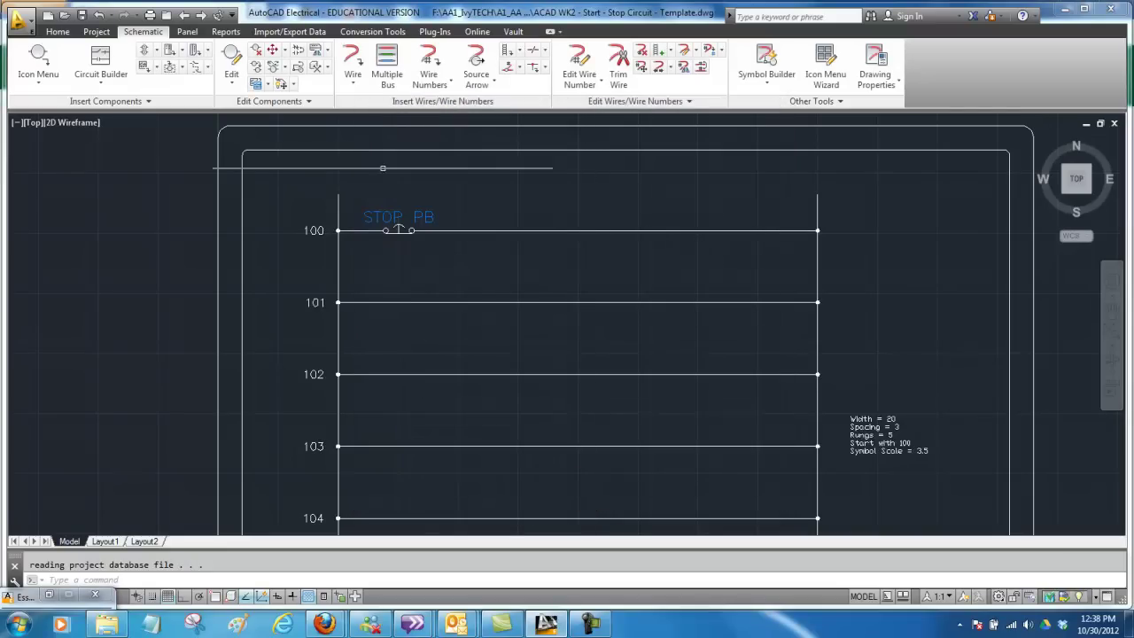
Place a normally open pushbutton on rung 100 after the first, tagged STOP PB.
click(38, 56)
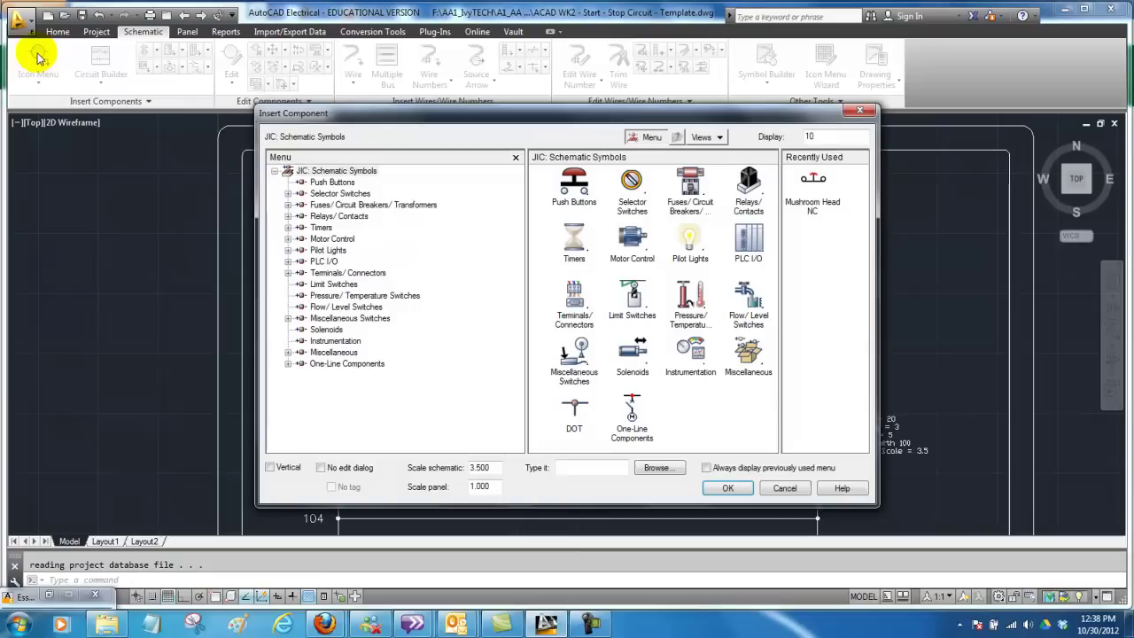
click(581, 187)
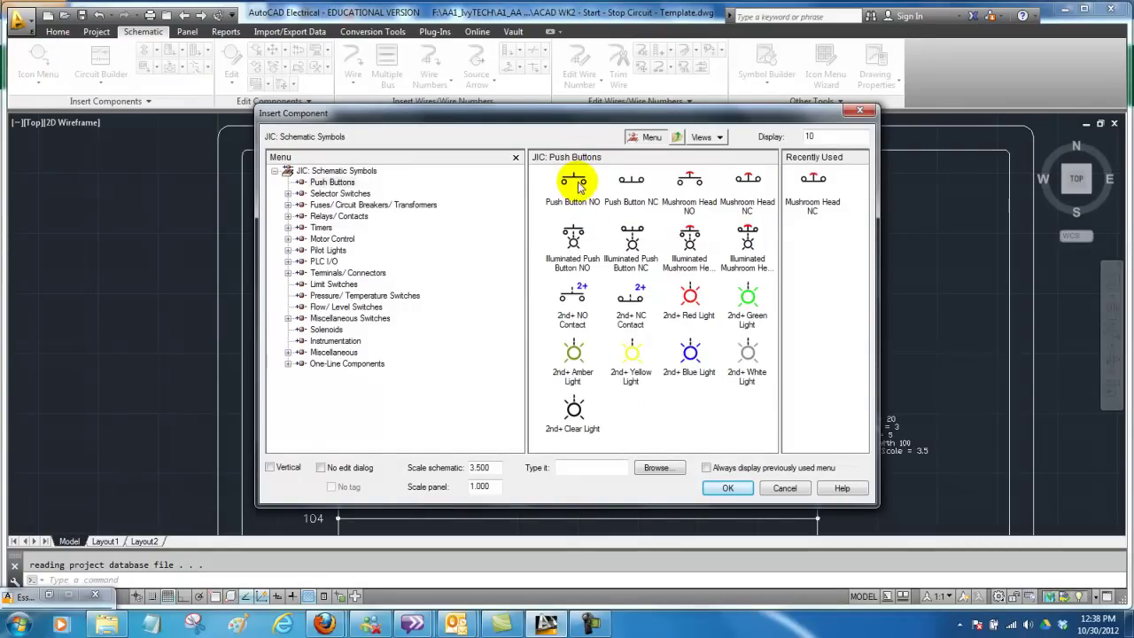
click(573, 181)
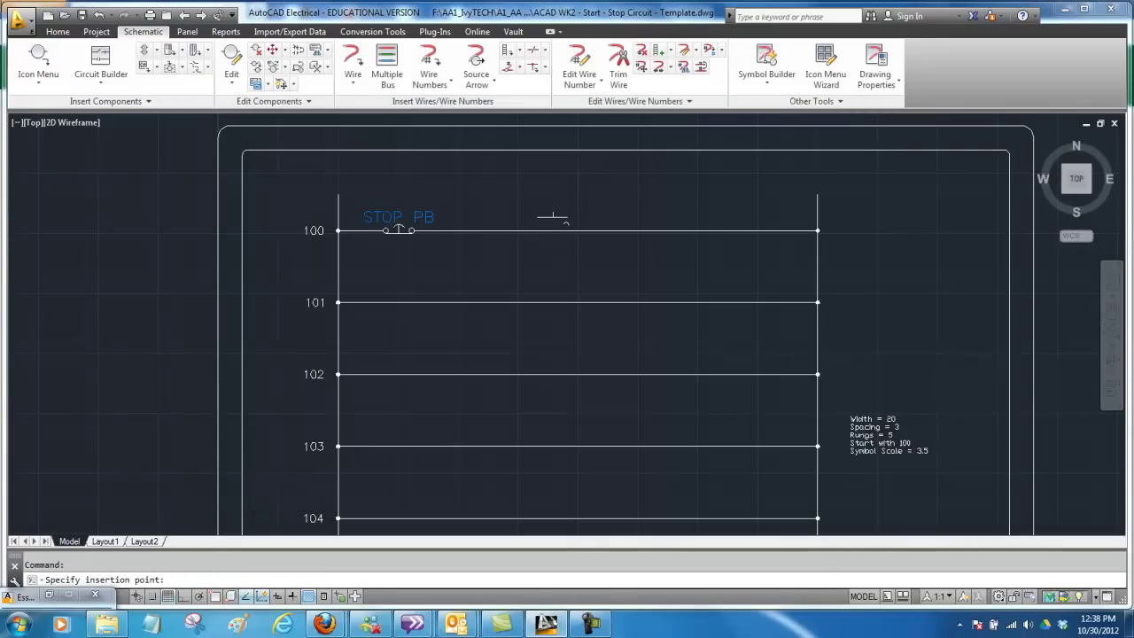
click(518, 231)
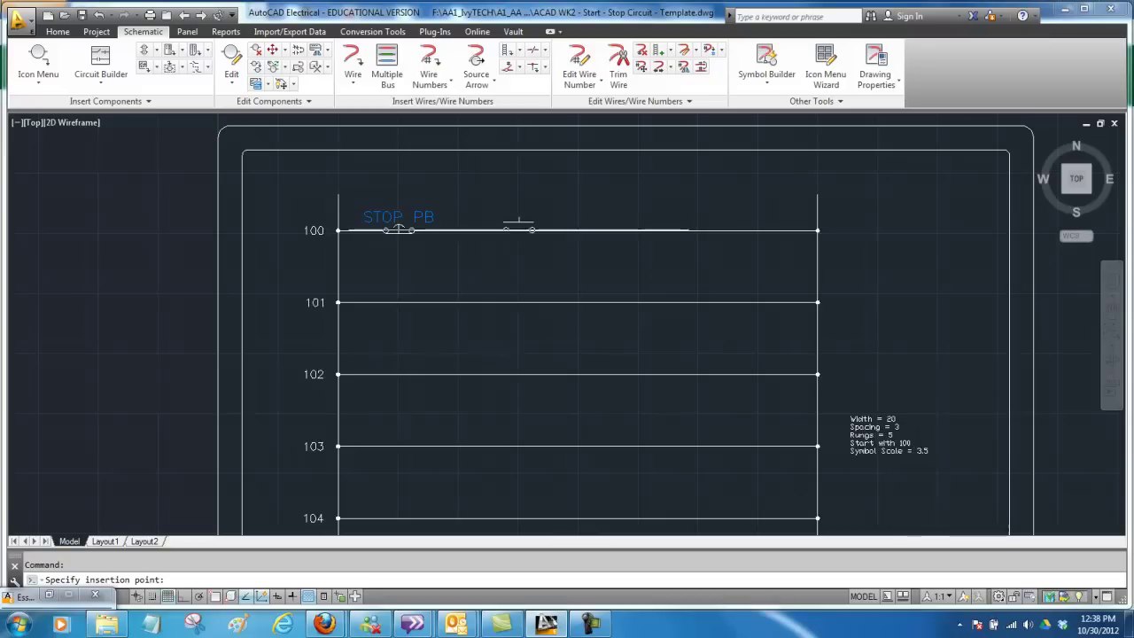
click(519, 230)
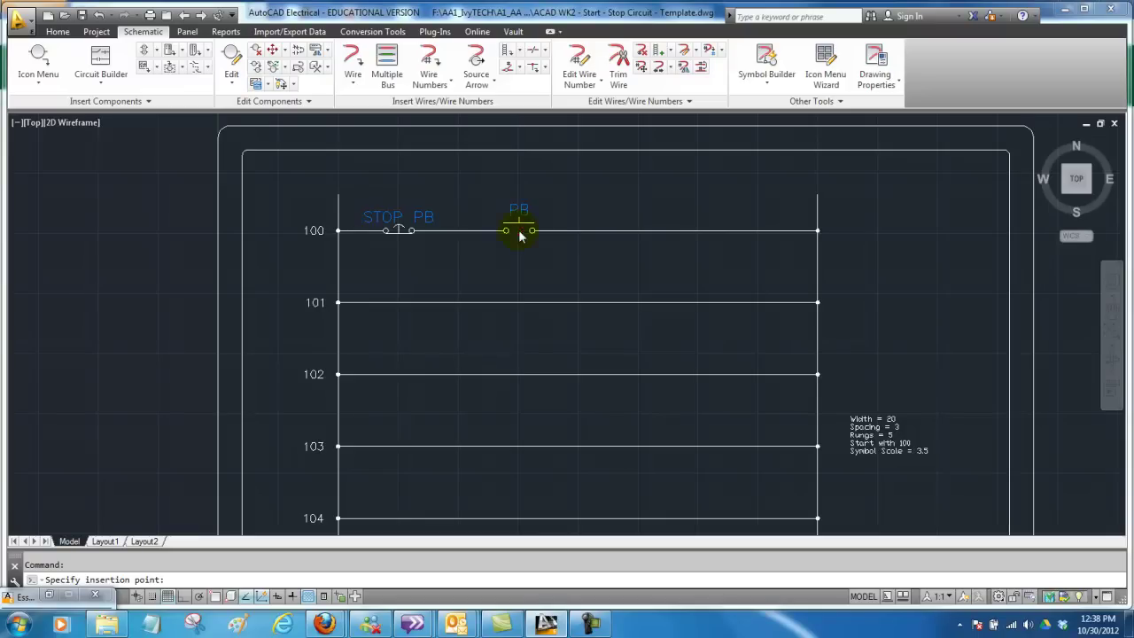
double_click(406, 142)
text(STOP PB)
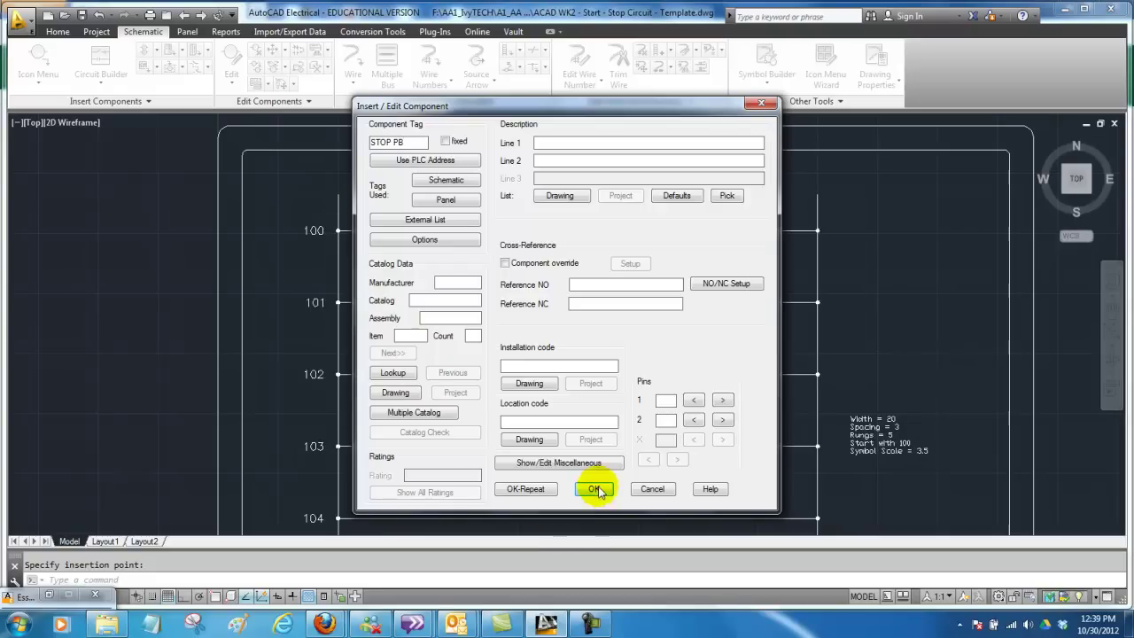
click(592, 488)
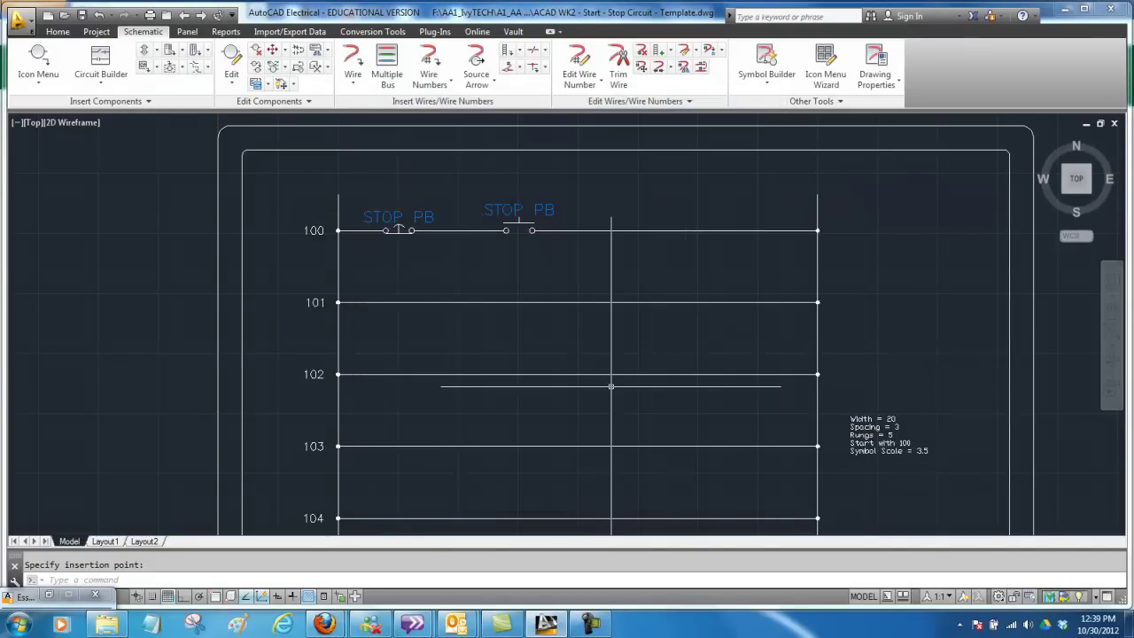
Place a relay coil at the right end of rung 100, keeping tag CR1.
click(39, 54)
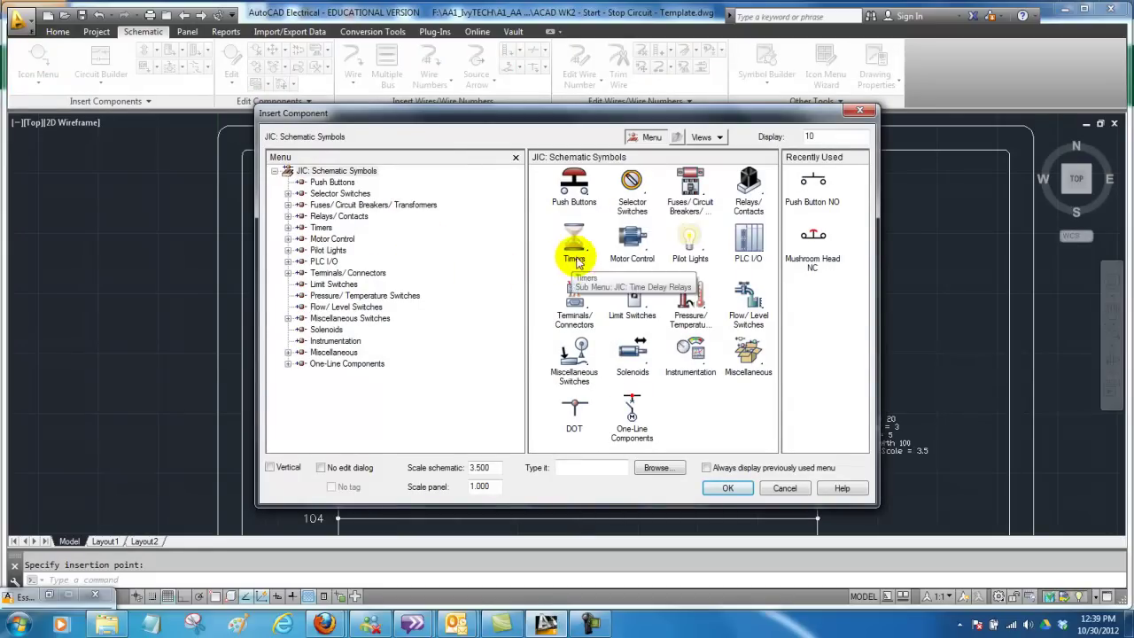
click(748, 184)
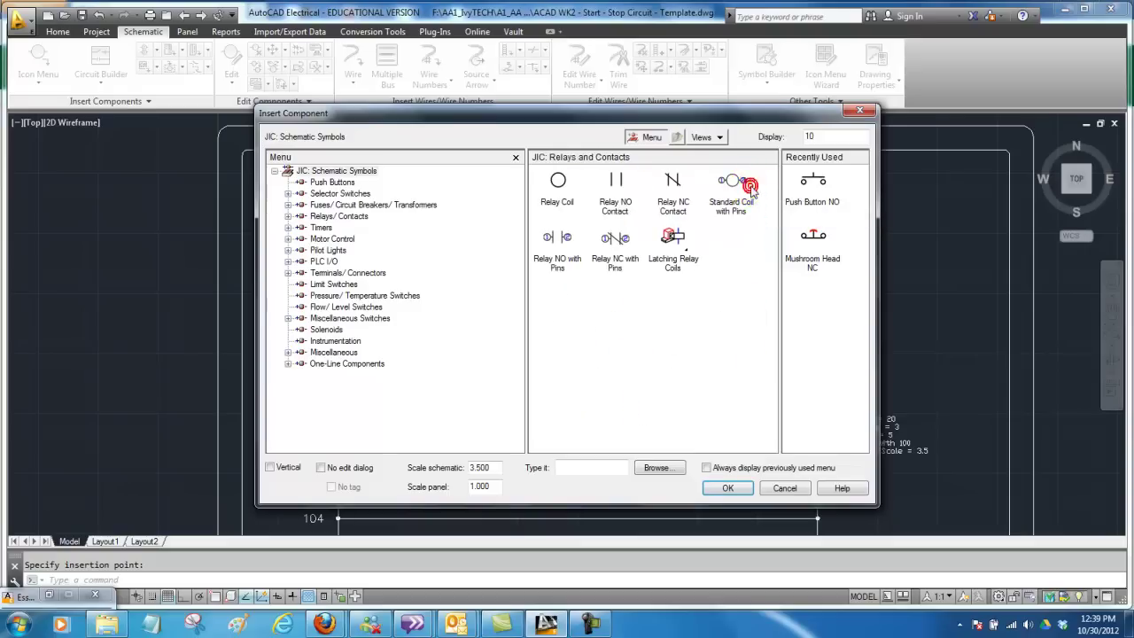
click(561, 182)
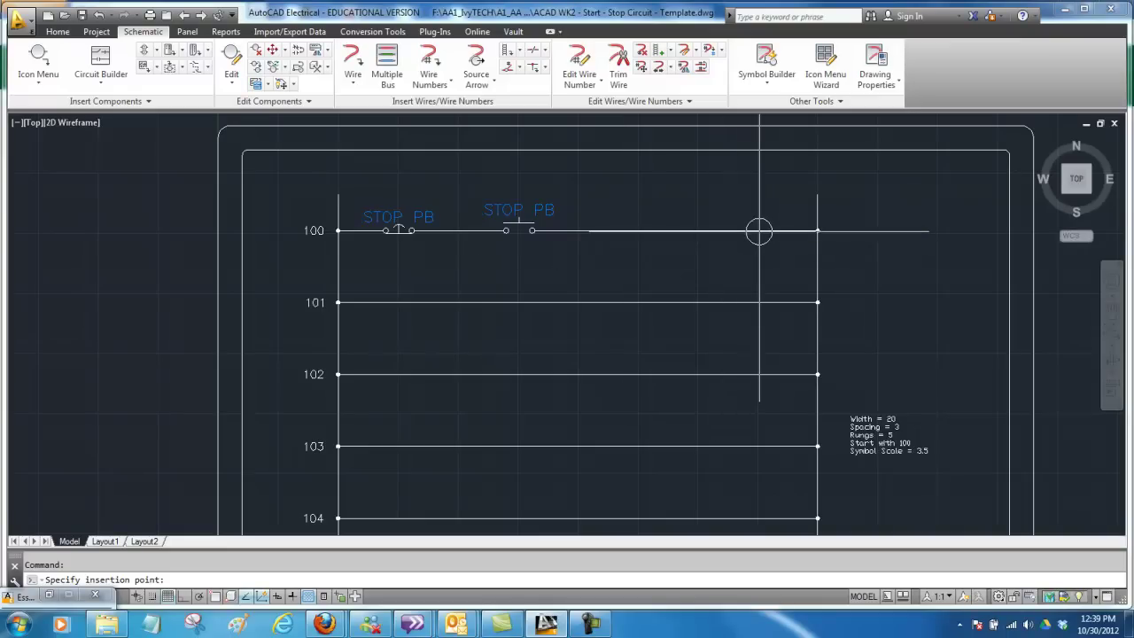
click(758, 231)
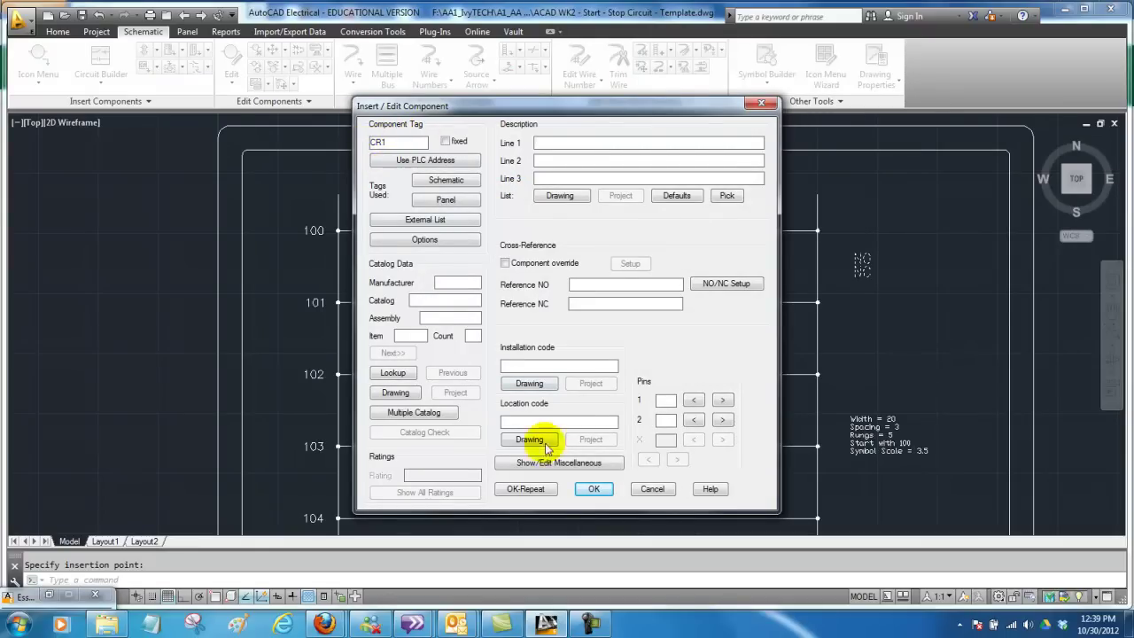
click(594, 489)
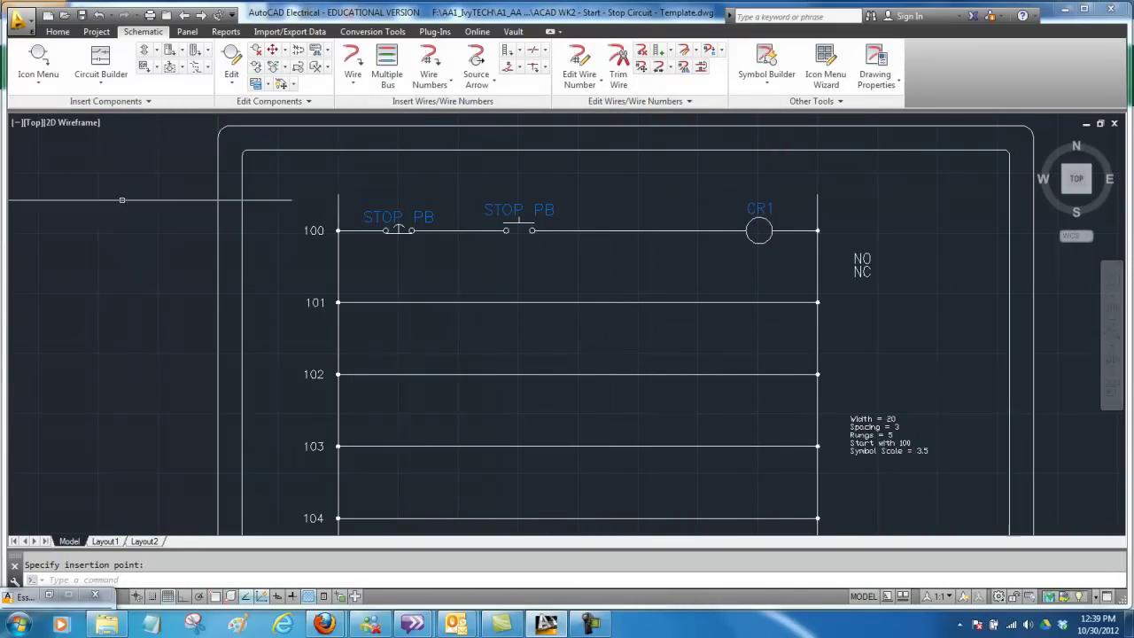
Place a normally closed contact on rung 101 parented to coil CR1, then reopen the symbol library.
click(40, 57)
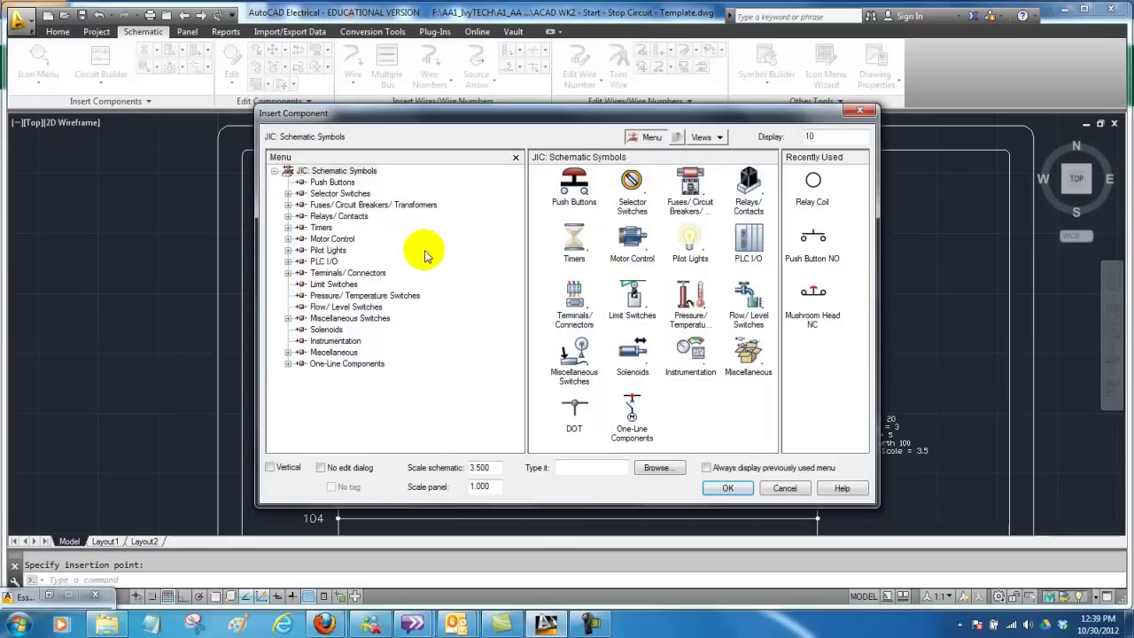
click(750, 182)
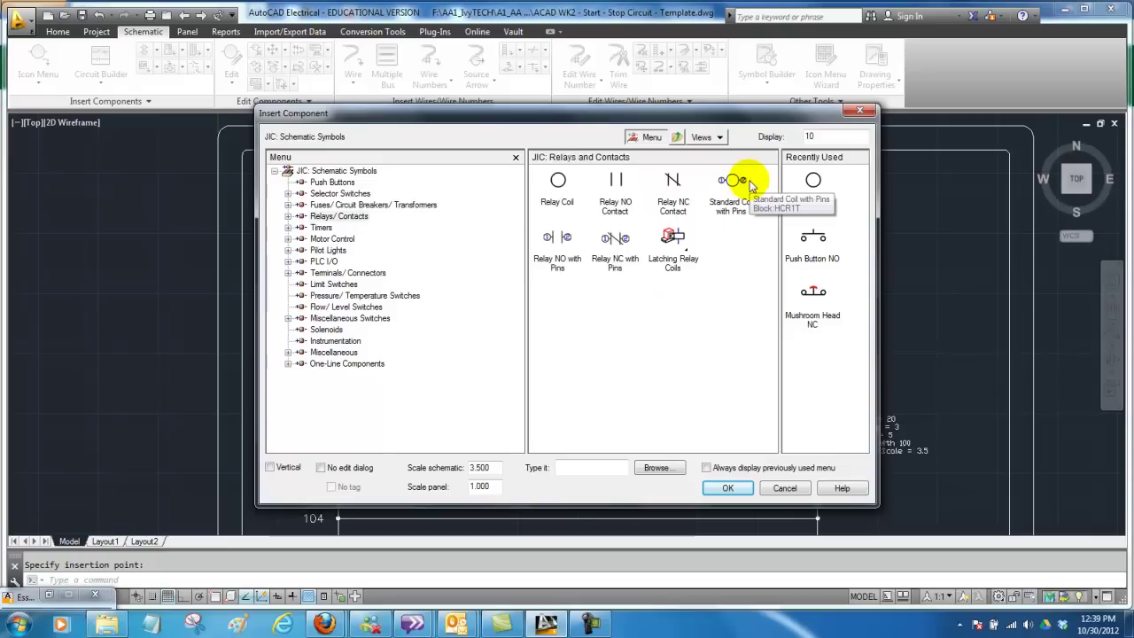
click(672, 183)
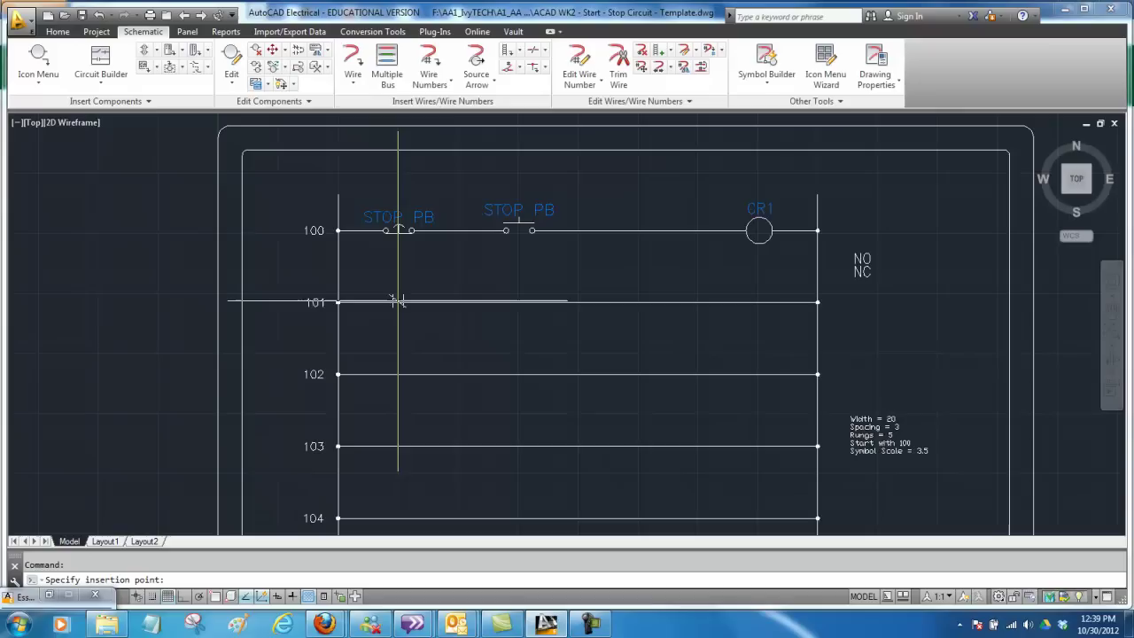
click(396, 302)
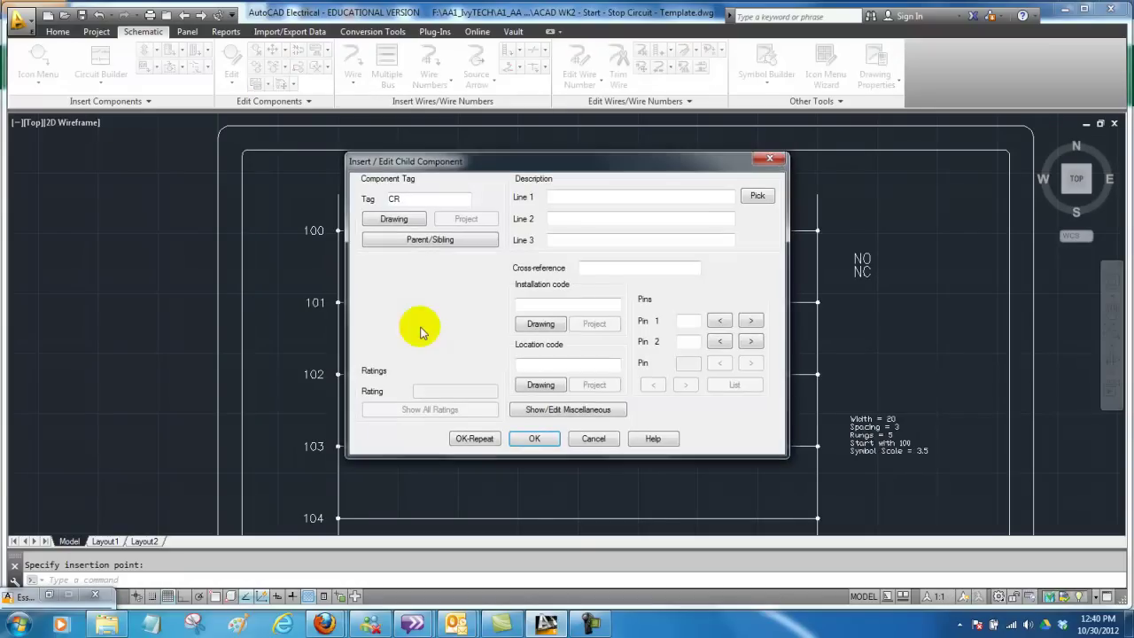
click(428, 239)
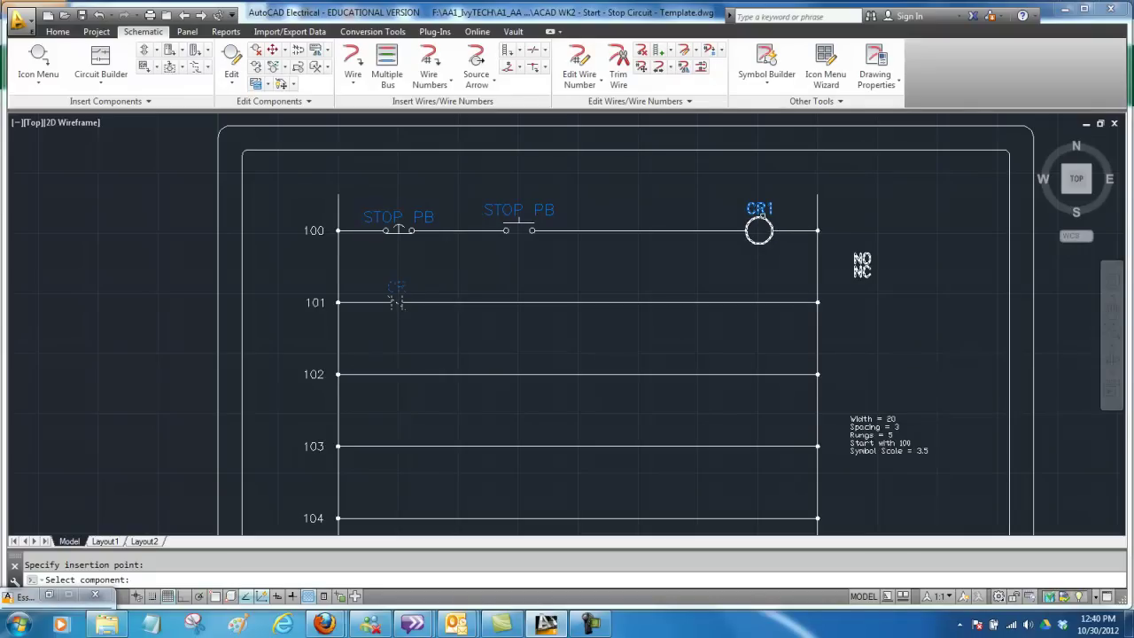
click(758, 222)
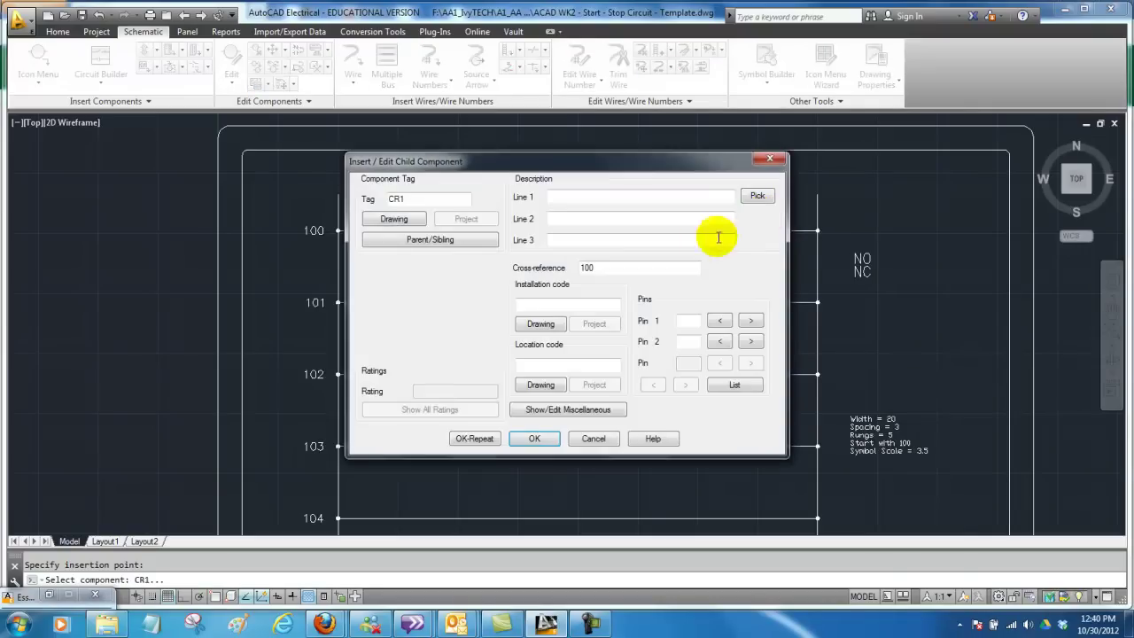
click(534, 438)
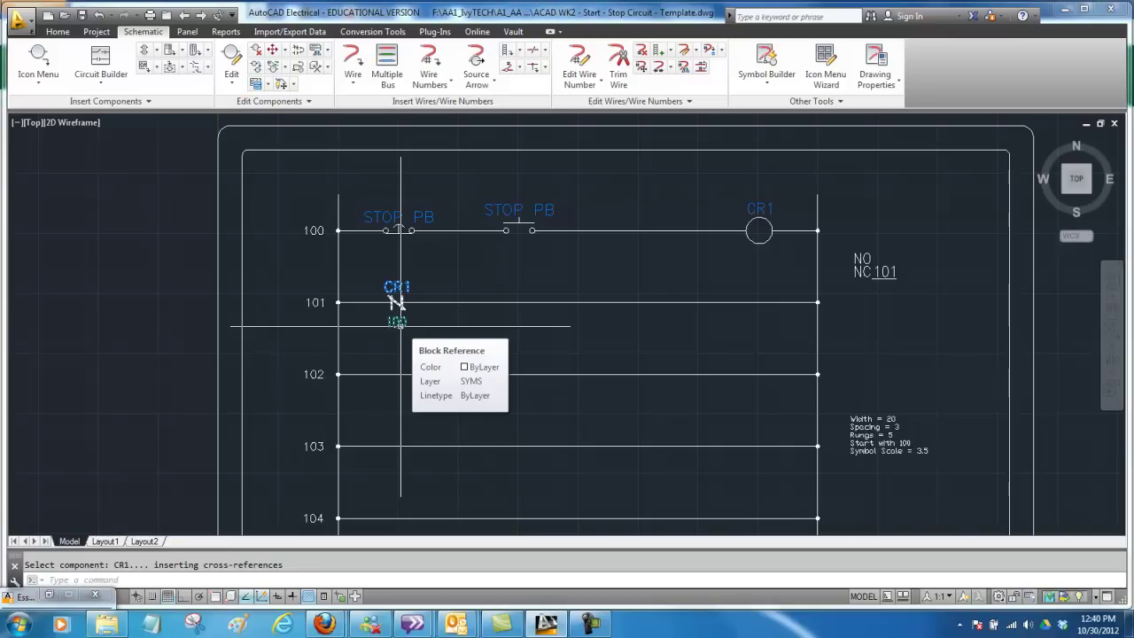
click(400, 325)
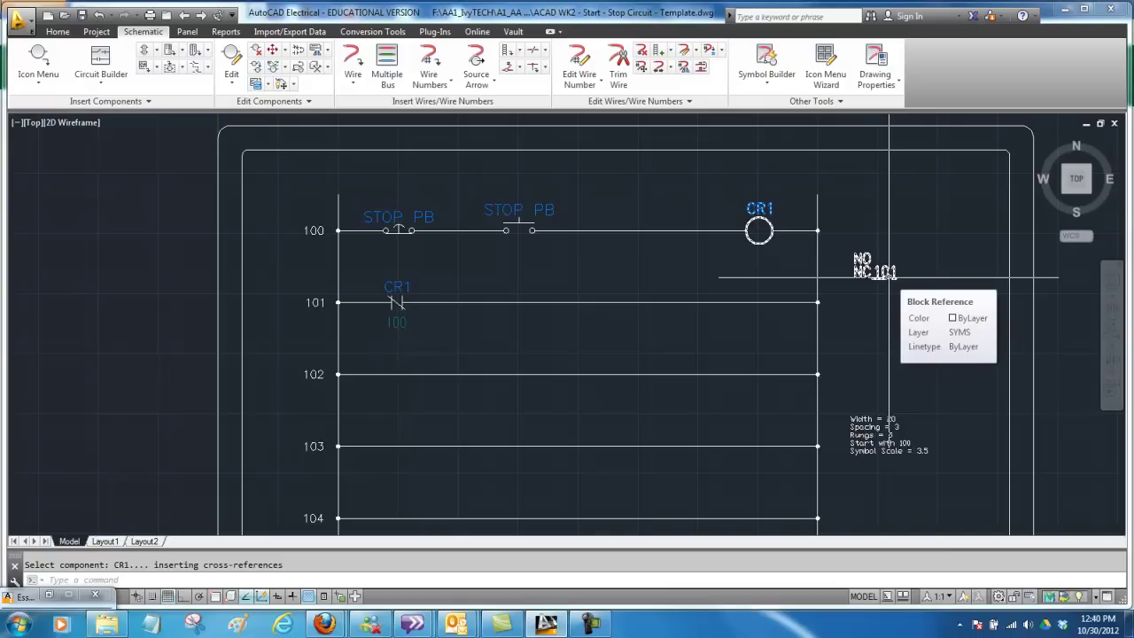
click(39, 55)
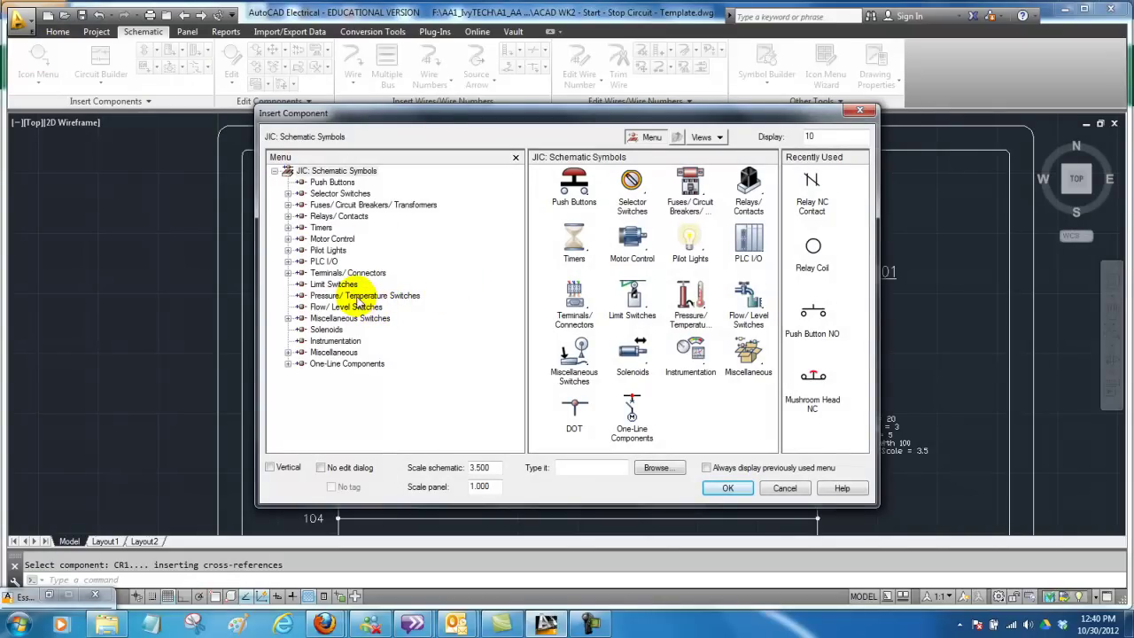
Place a red standard pilot light tagged MANUAL LIGHT at the end of rung 101.
click(328, 343)
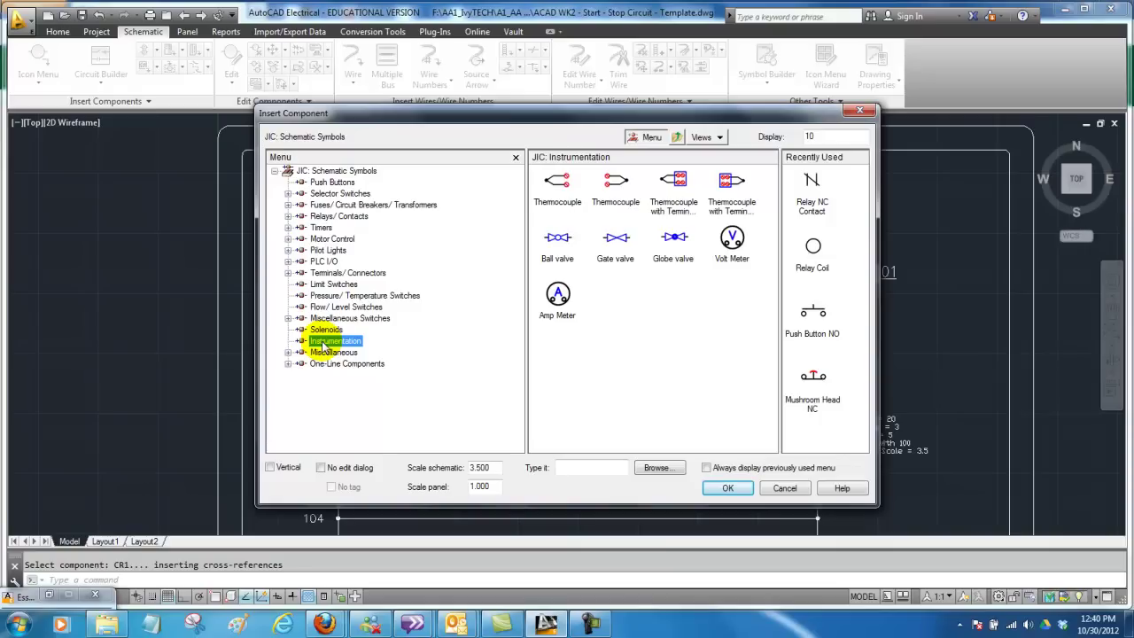
click(328, 250)
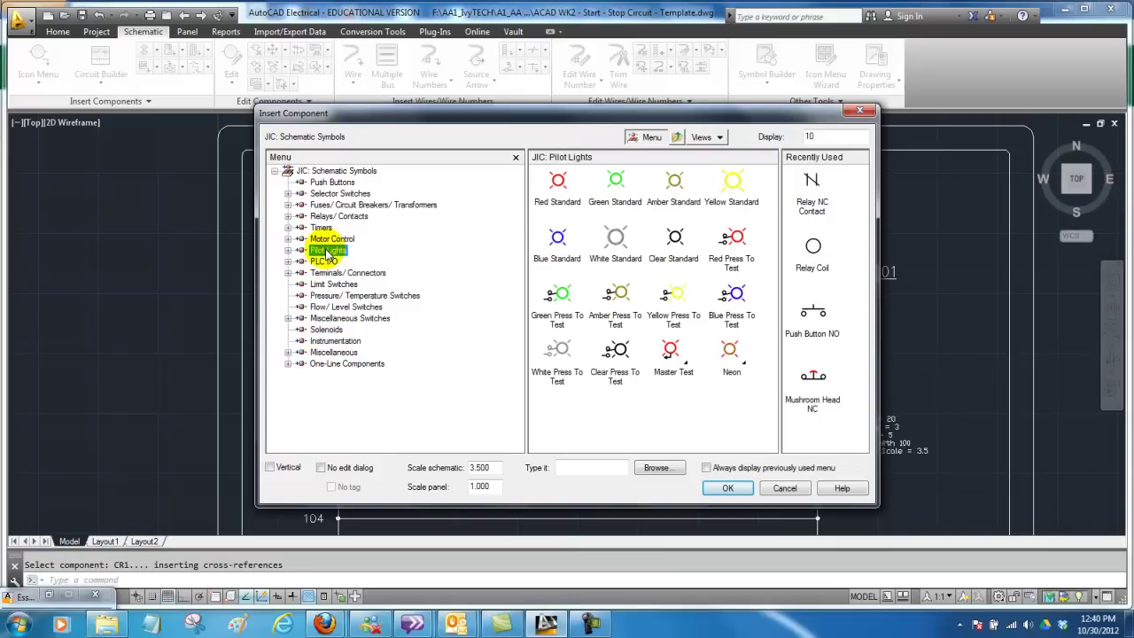
click(558, 181)
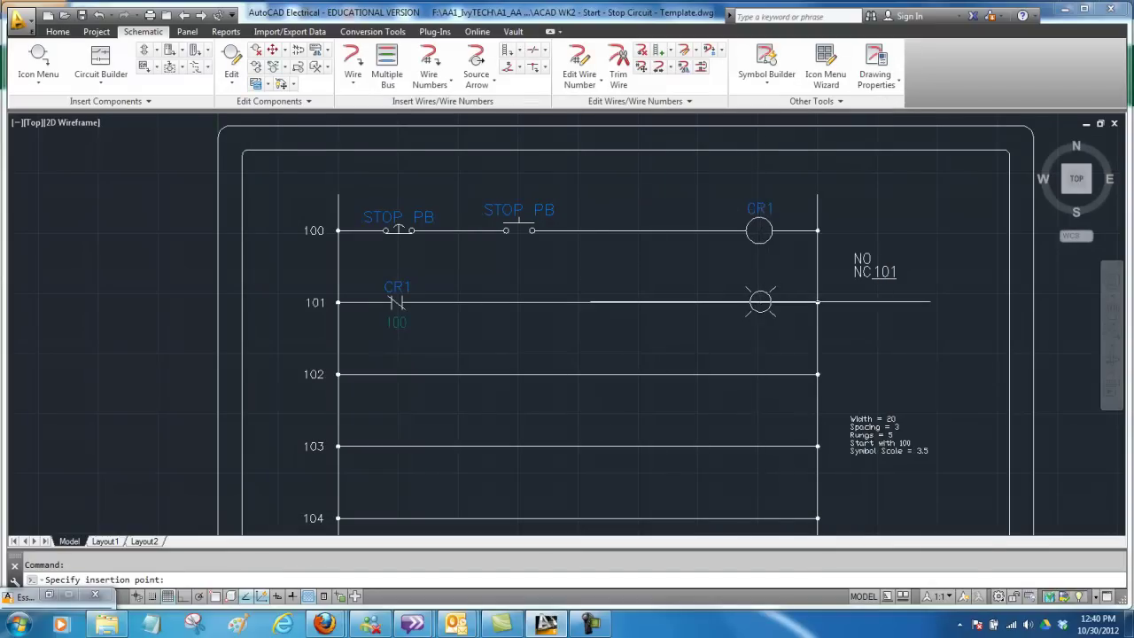
click(760, 302)
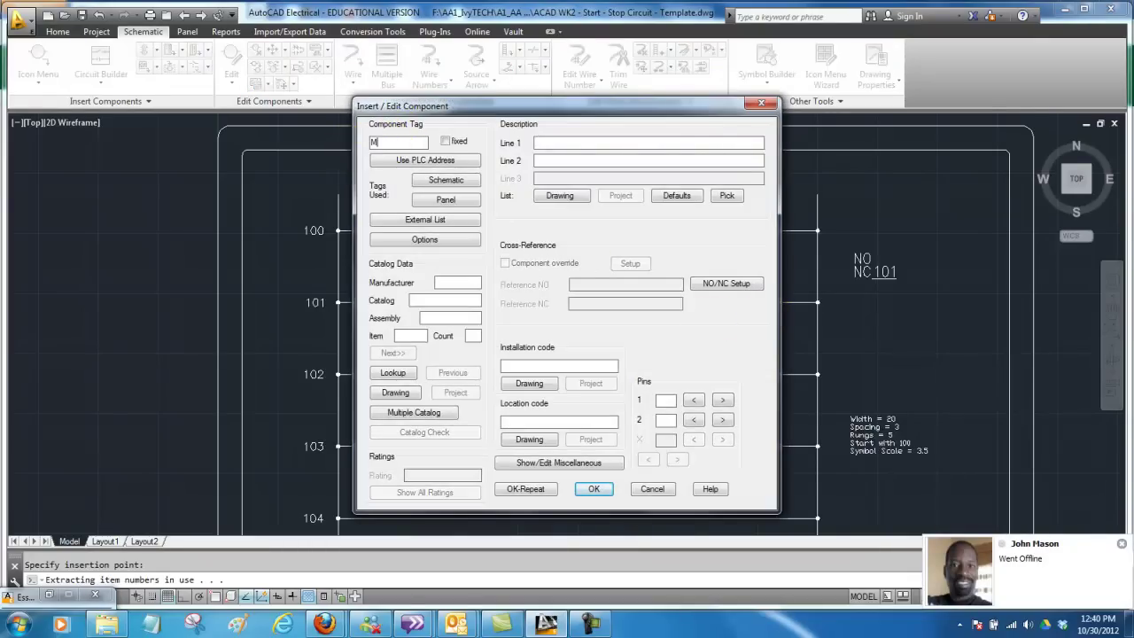
text(MANUAL LIGHT)
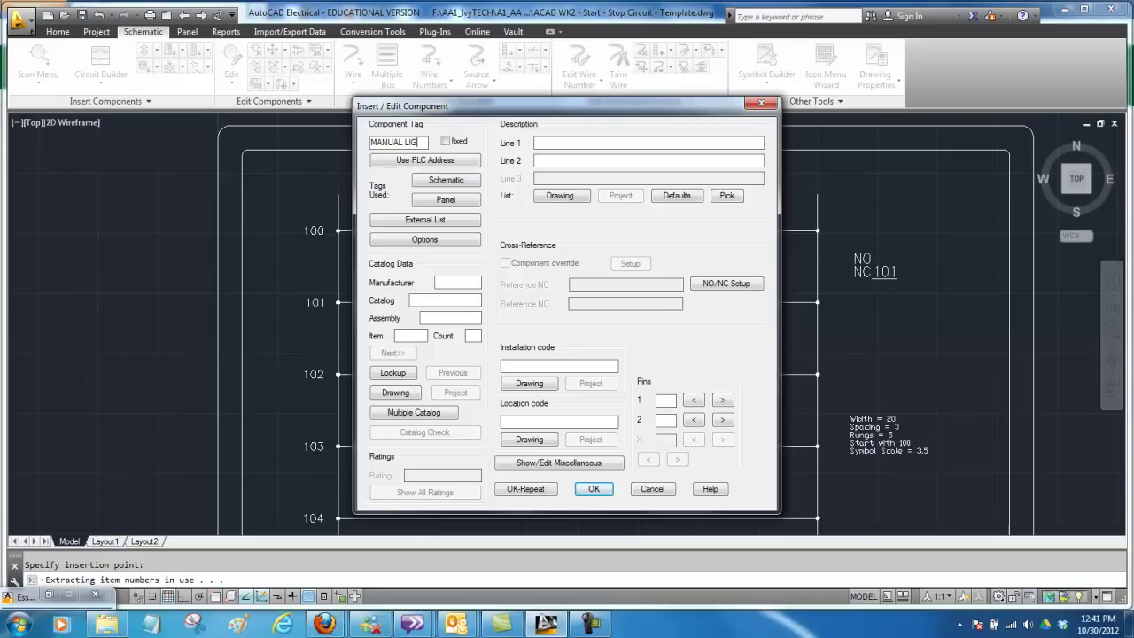
click(593, 489)
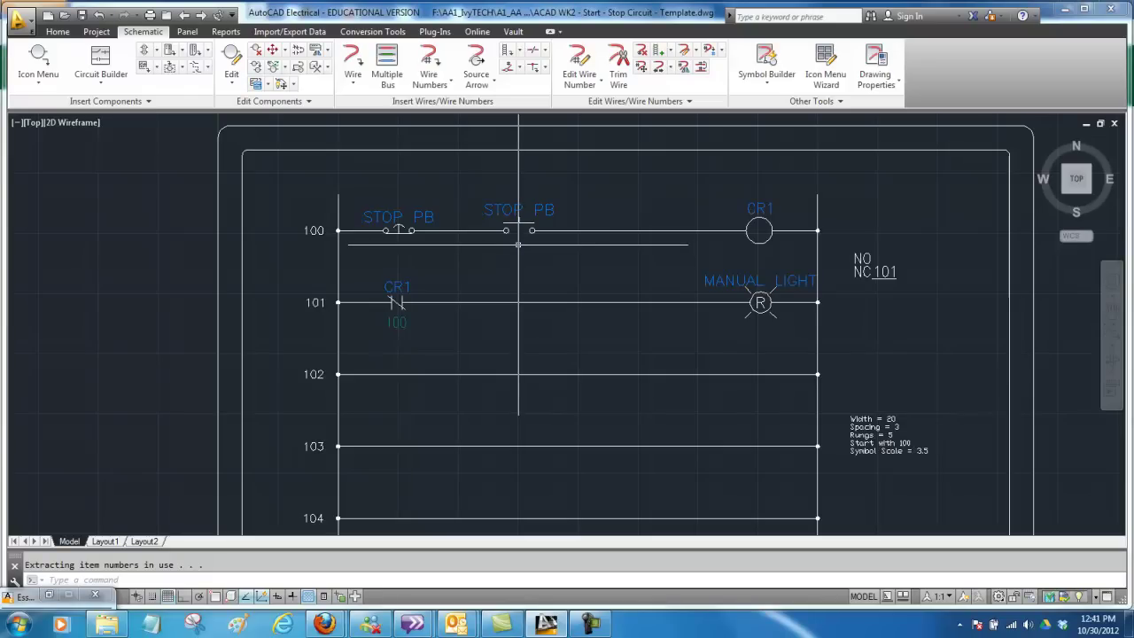
Insert a normally open contact below the second STOP PB, parented to coil CR1.
click(37, 54)
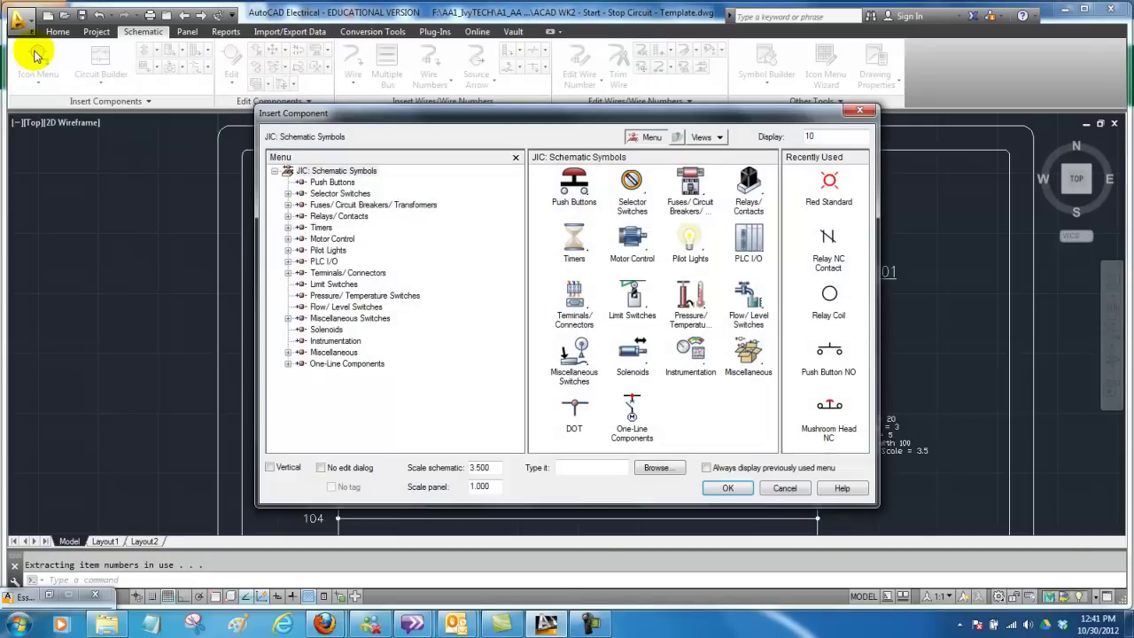
click(749, 193)
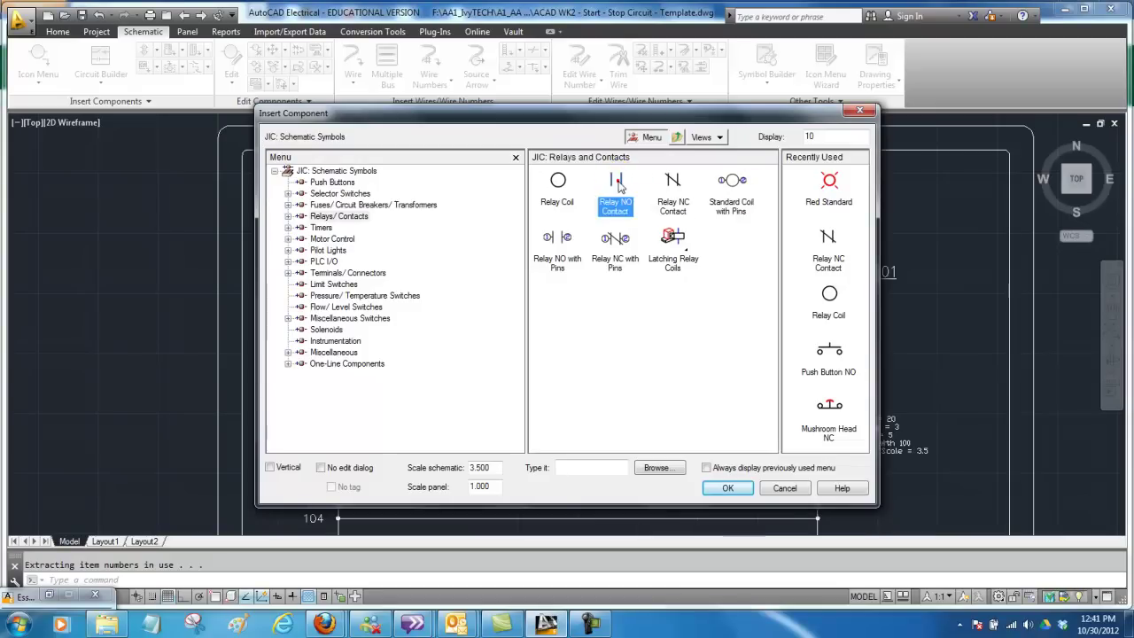
click(617, 184)
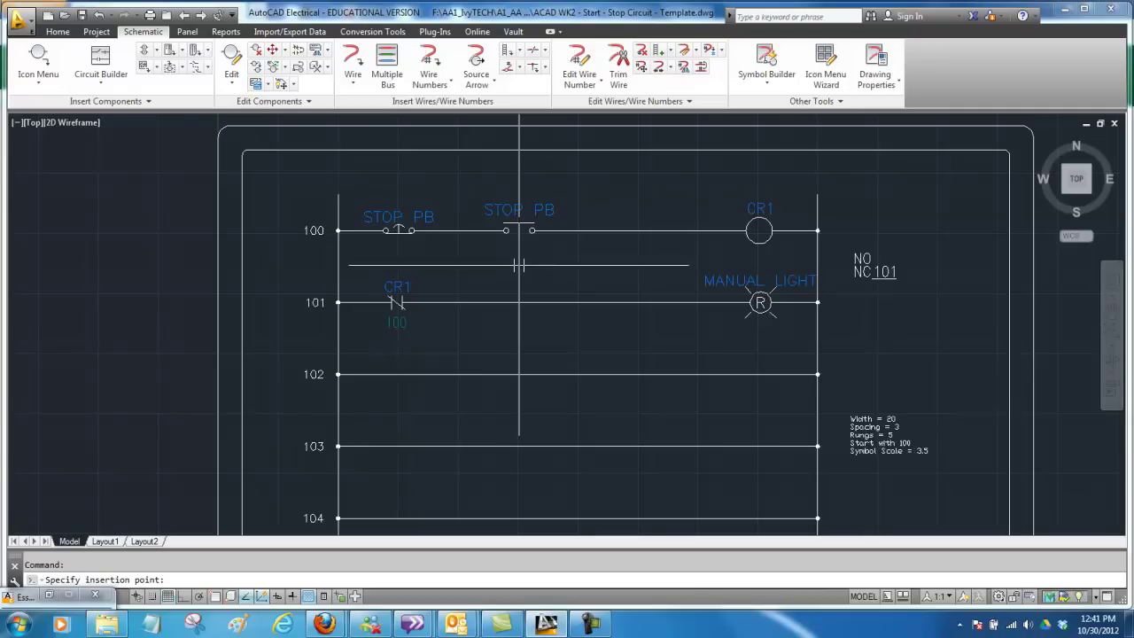
click(519, 260)
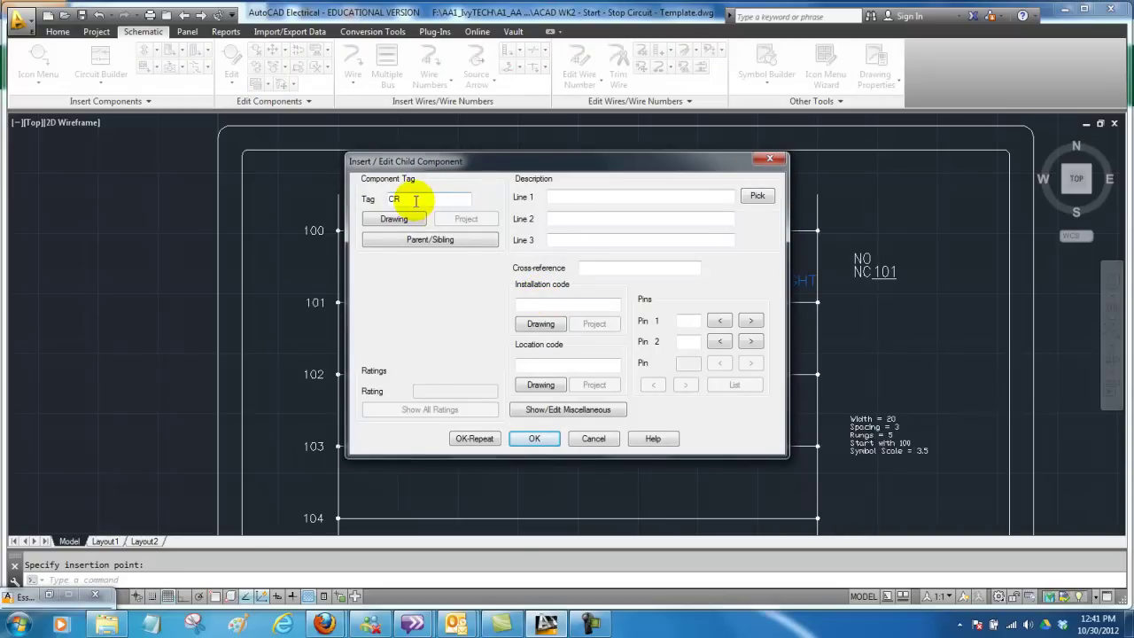
click(427, 245)
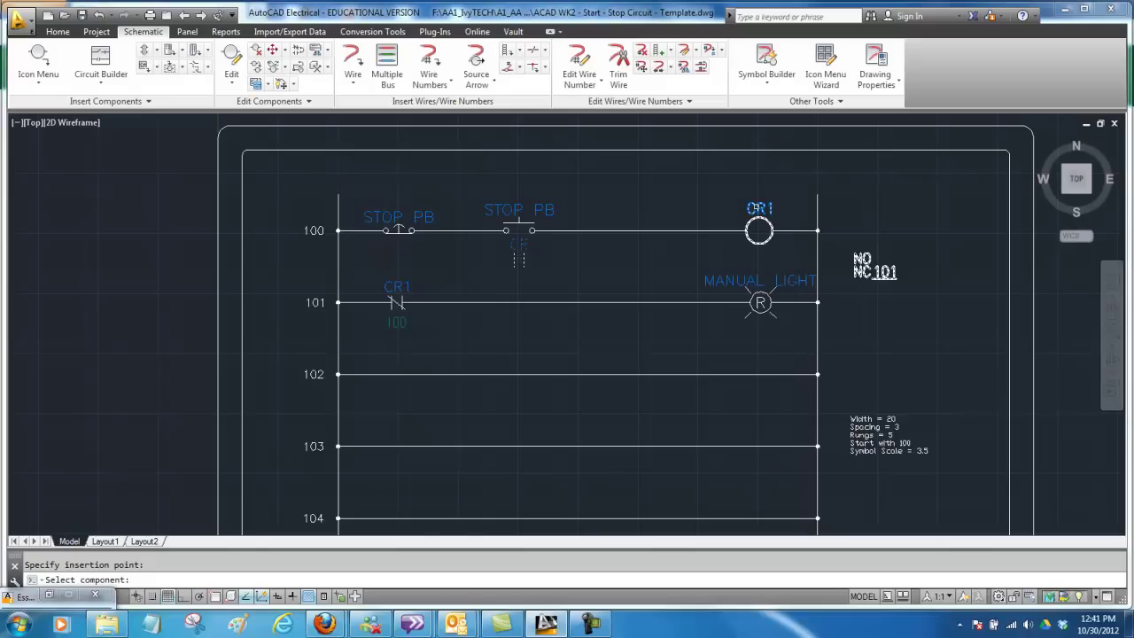
click(755, 220)
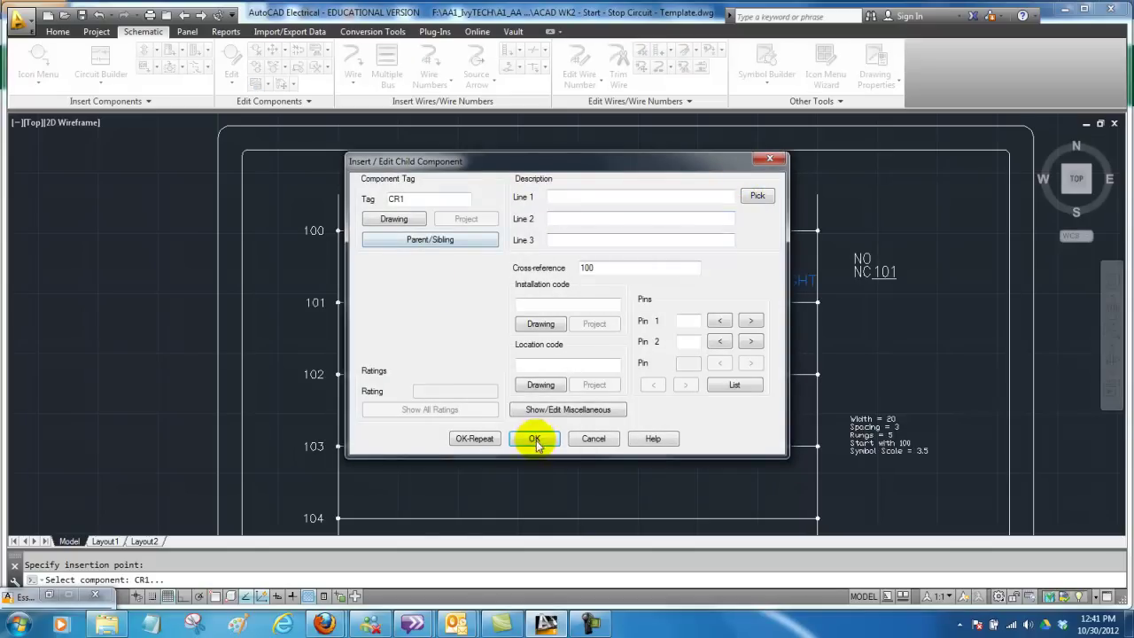
click(536, 440)
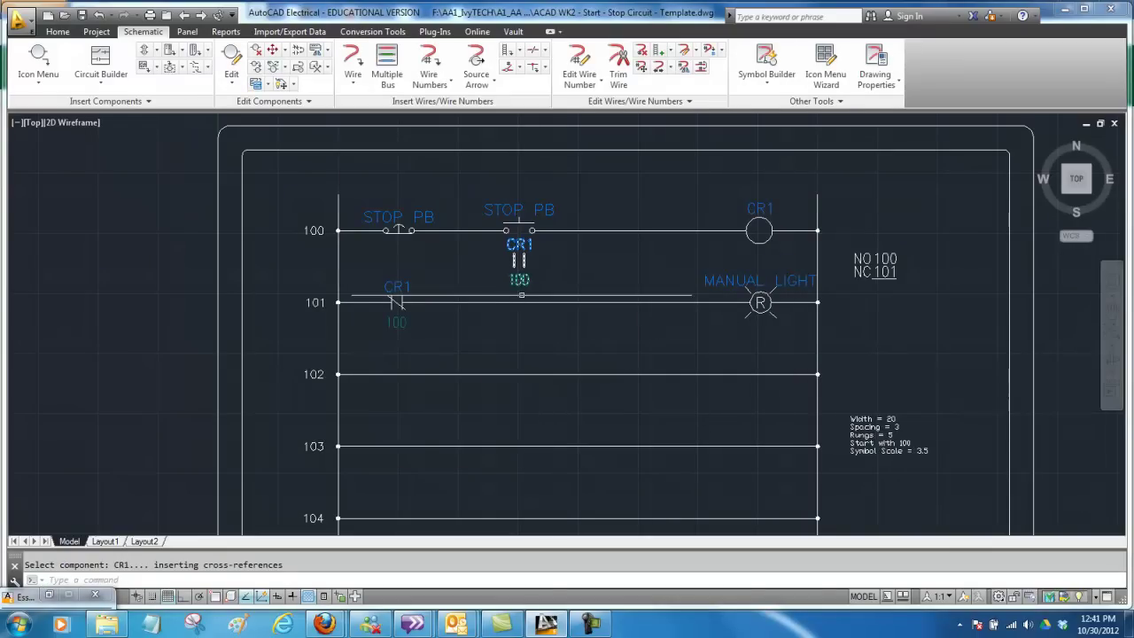
Draw wires from both ends of the CR1 contact up to rung 100.
click(354, 58)
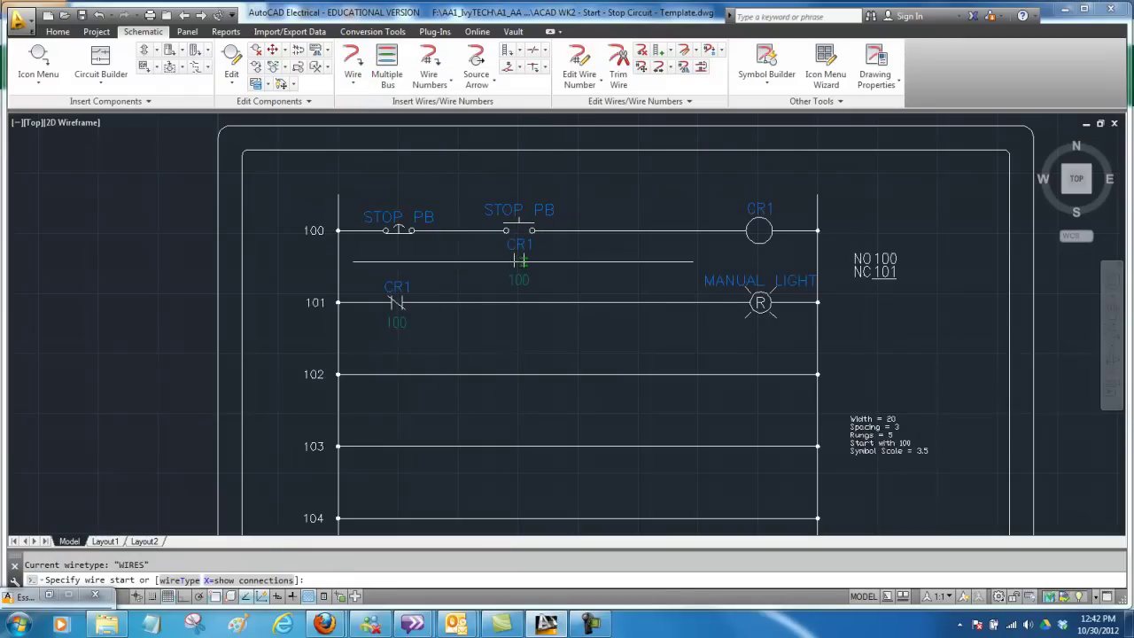
click(523, 261)
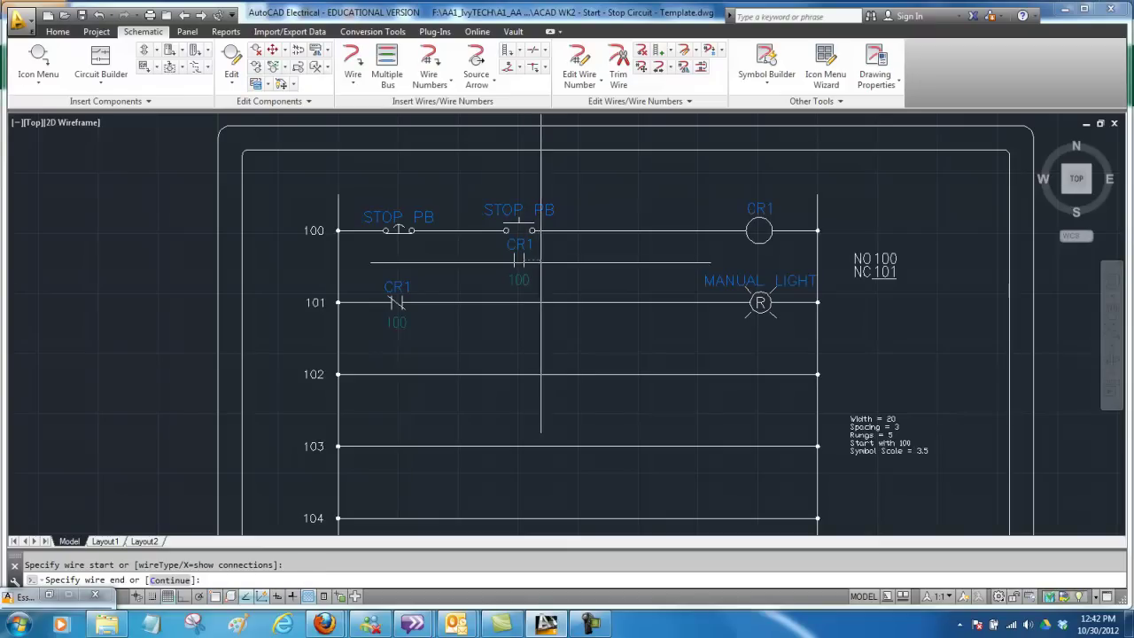
click(577, 230)
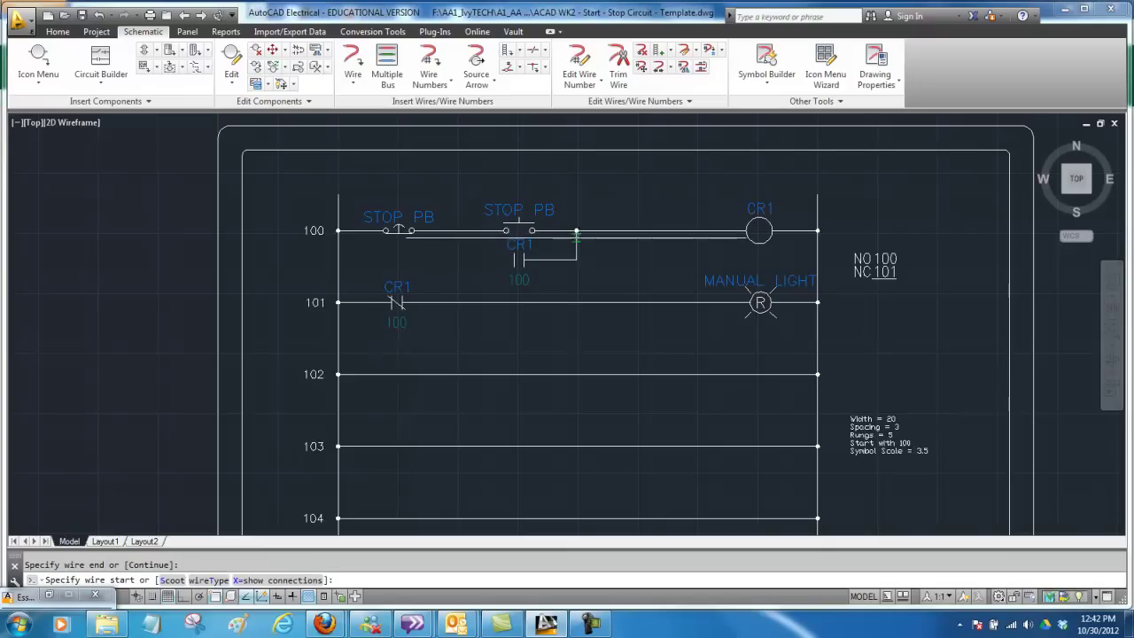
click(514, 260)
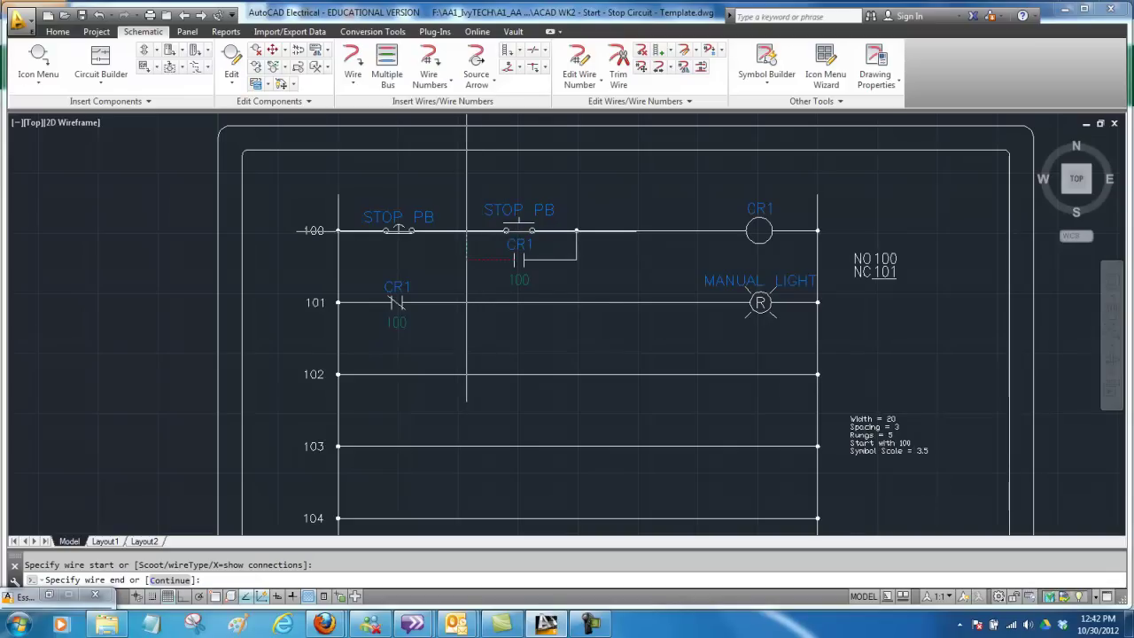
click(465, 231)
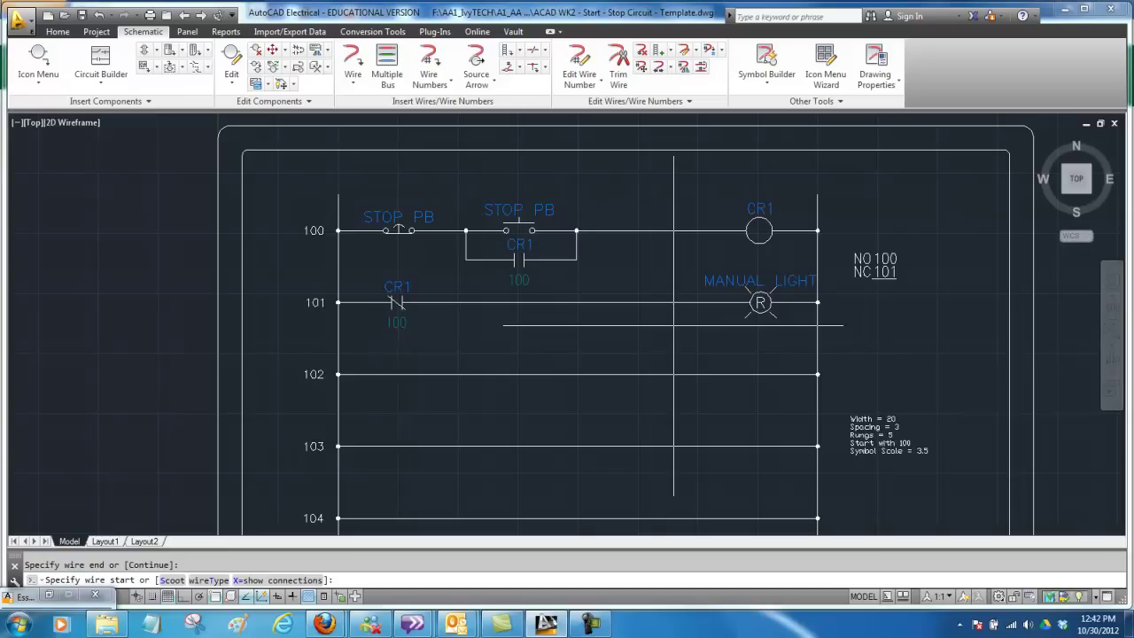
Place a normally open contact at the start of rung 102, parented to coil CR1.
click(39, 53)
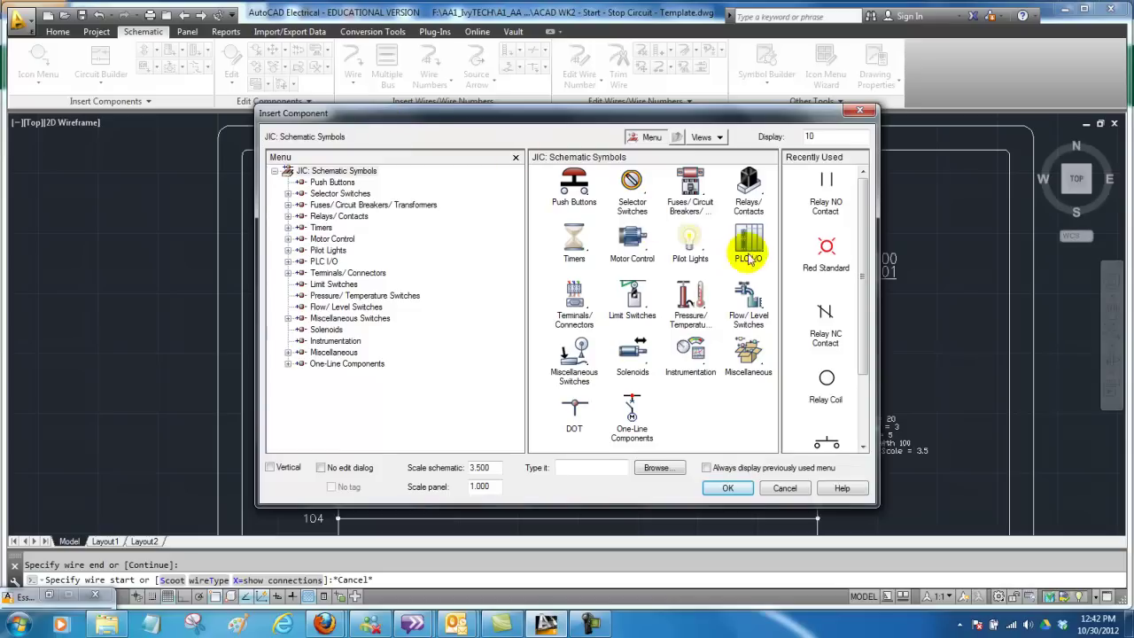
click(749, 184)
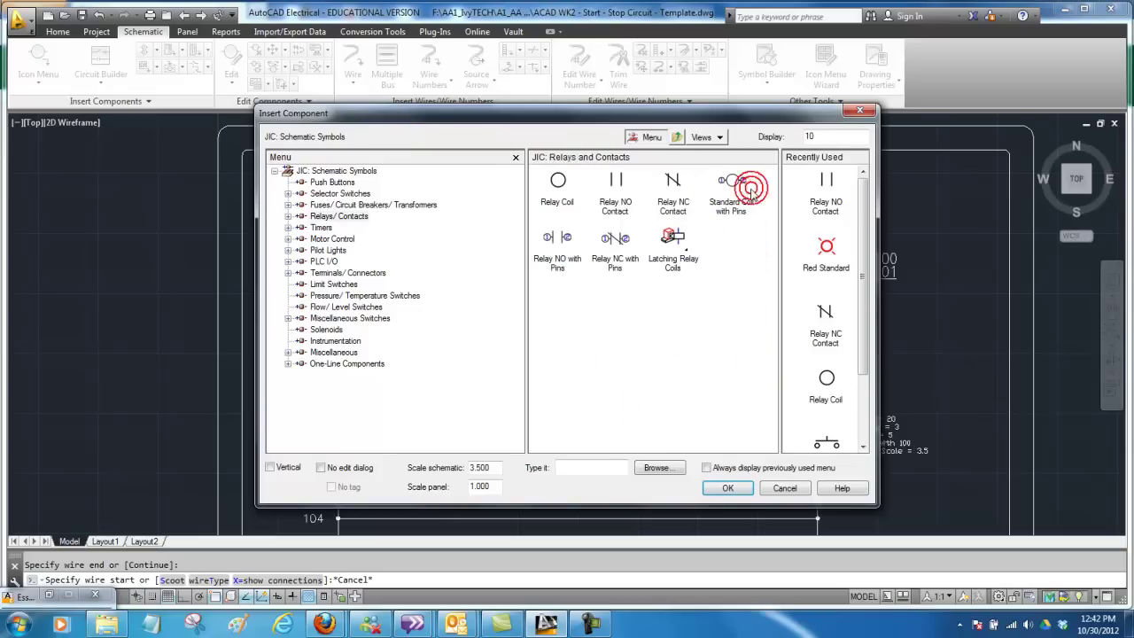
click(616, 182)
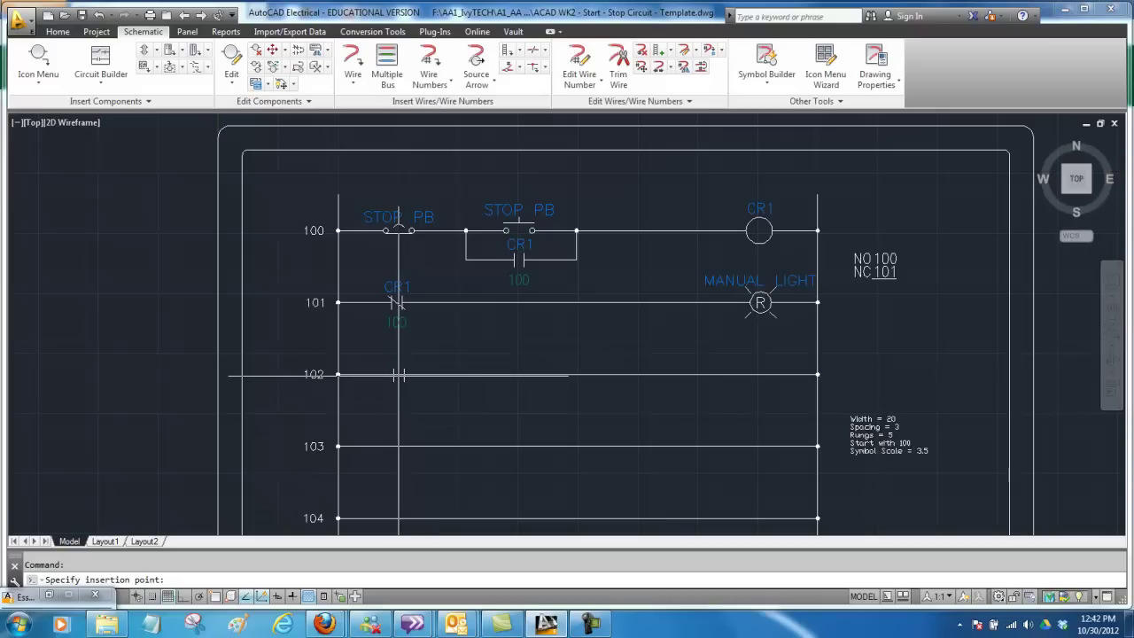
click(398, 375)
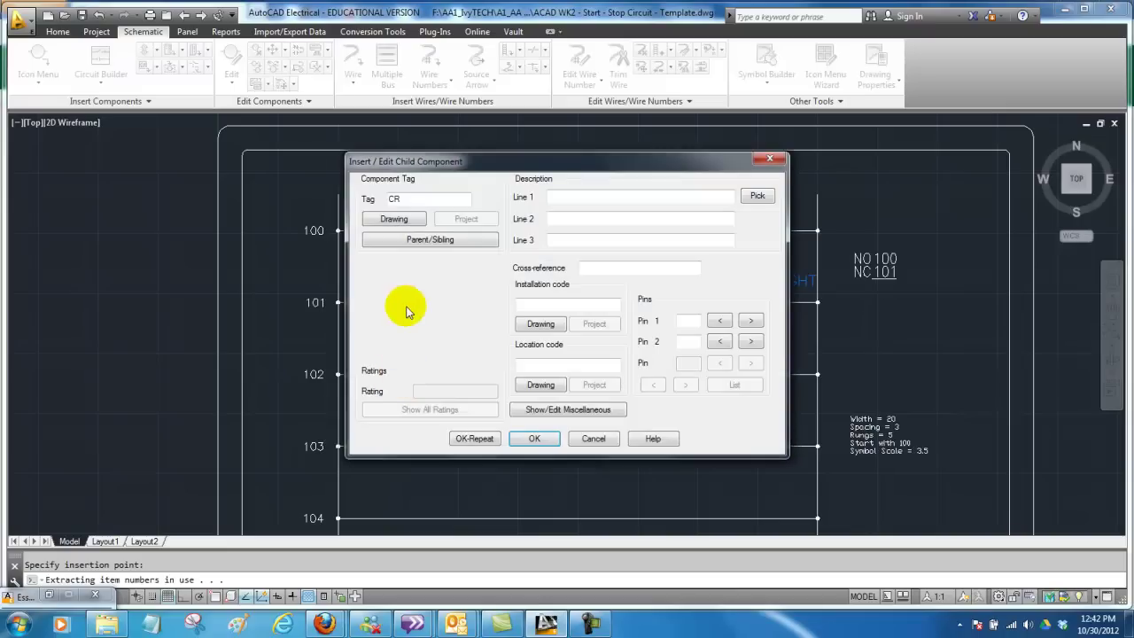
click(414, 241)
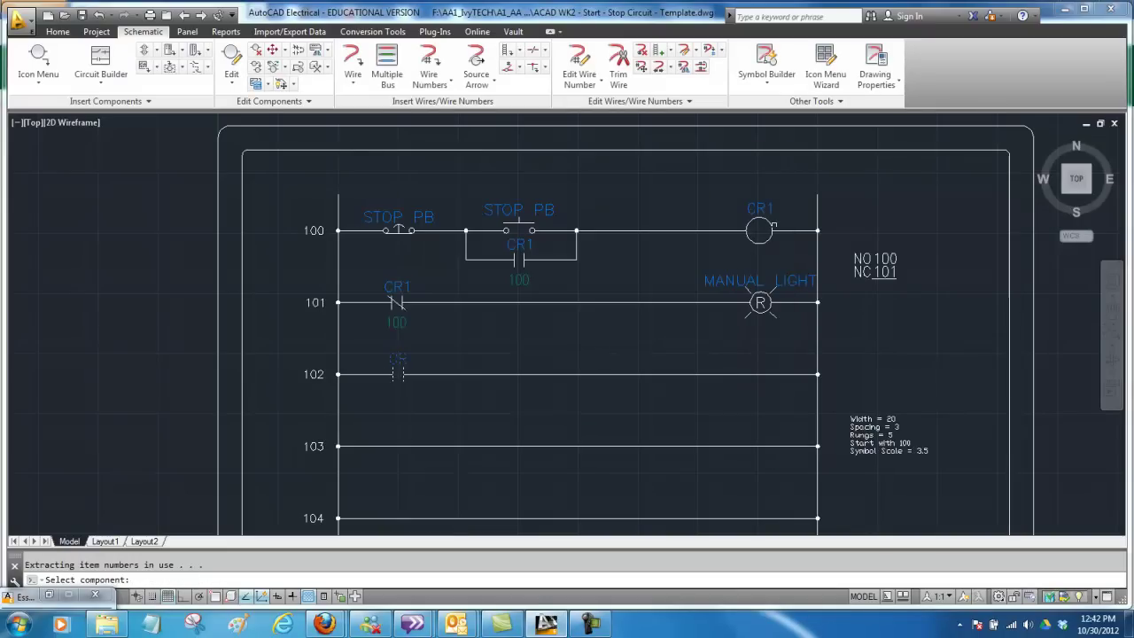
click(770, 228)
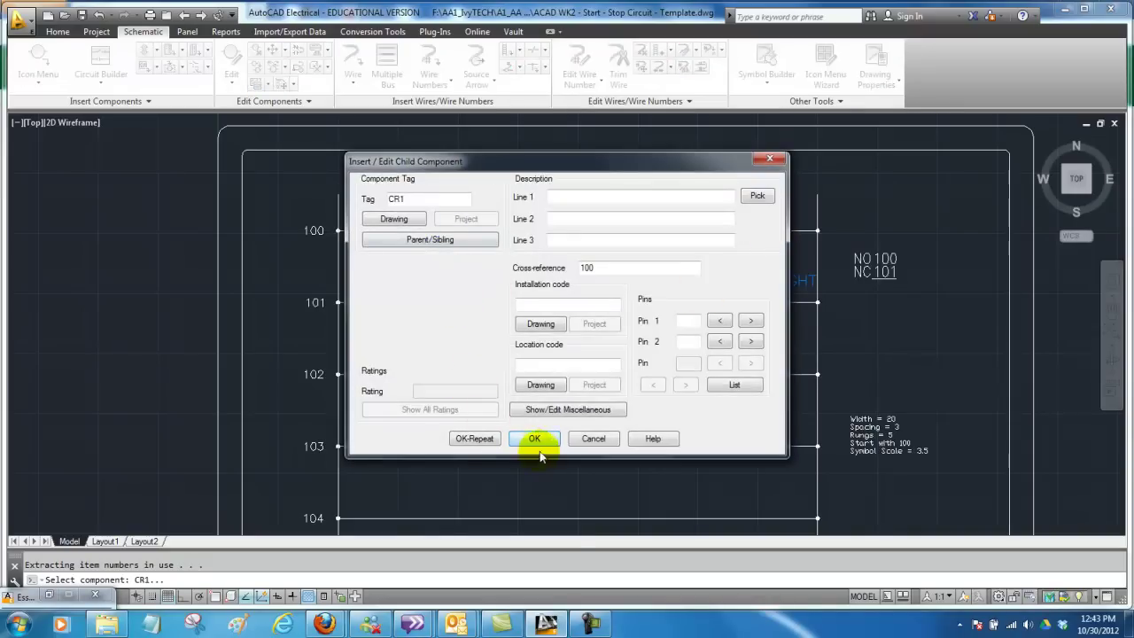
click(536, 438)
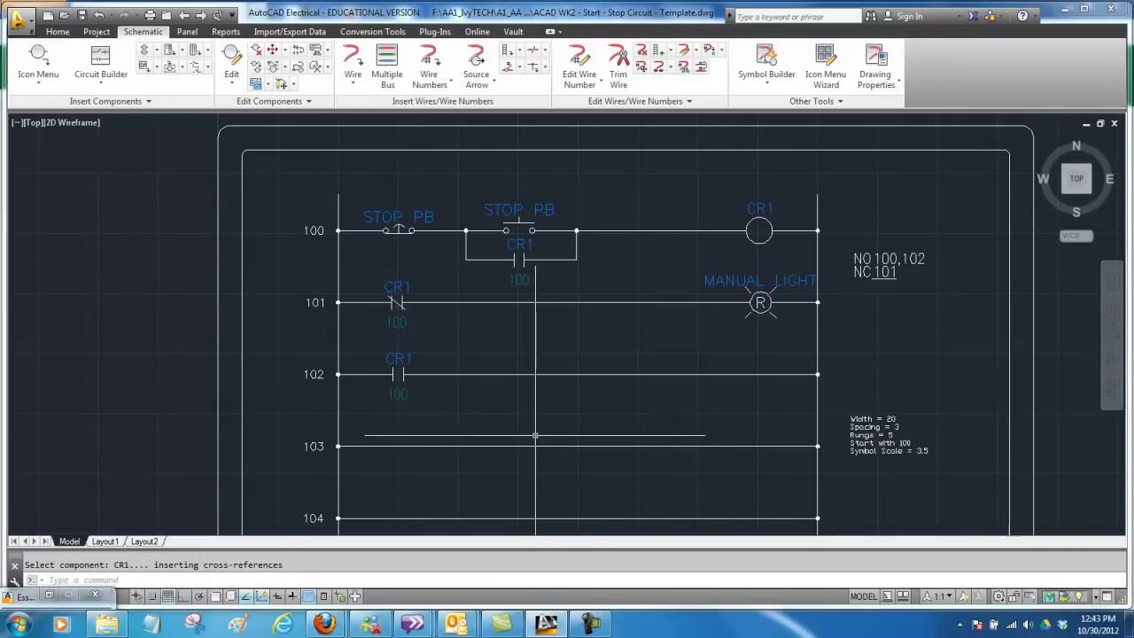
Place a green standard pilot light tagged AUTO LIGHT at the end of rung 102.
click(40, 57)
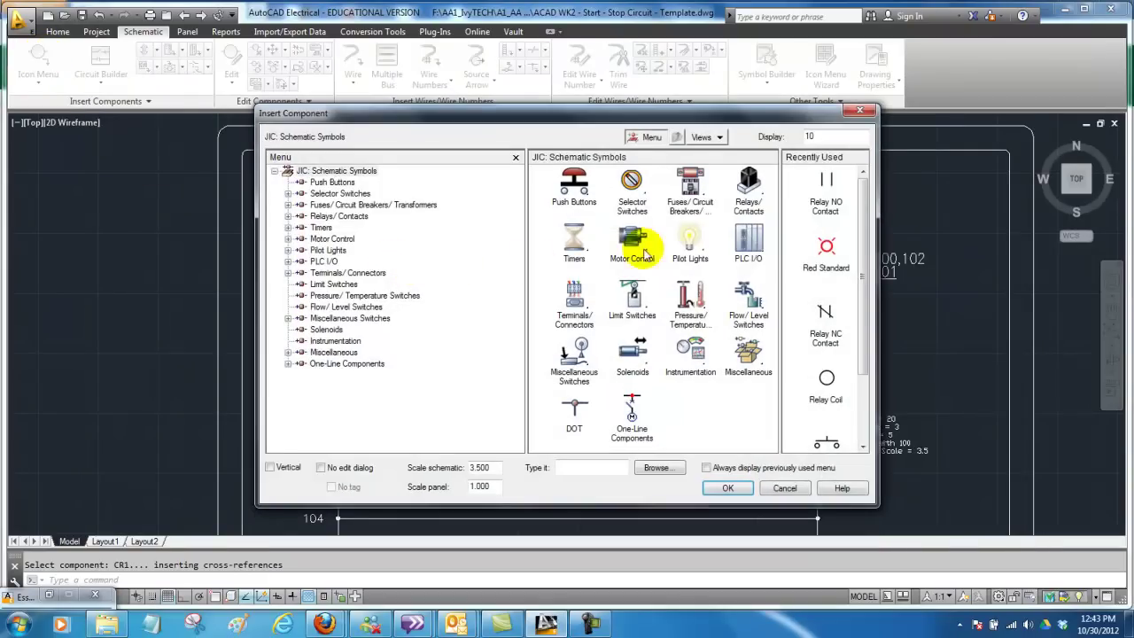
click(687, 238)
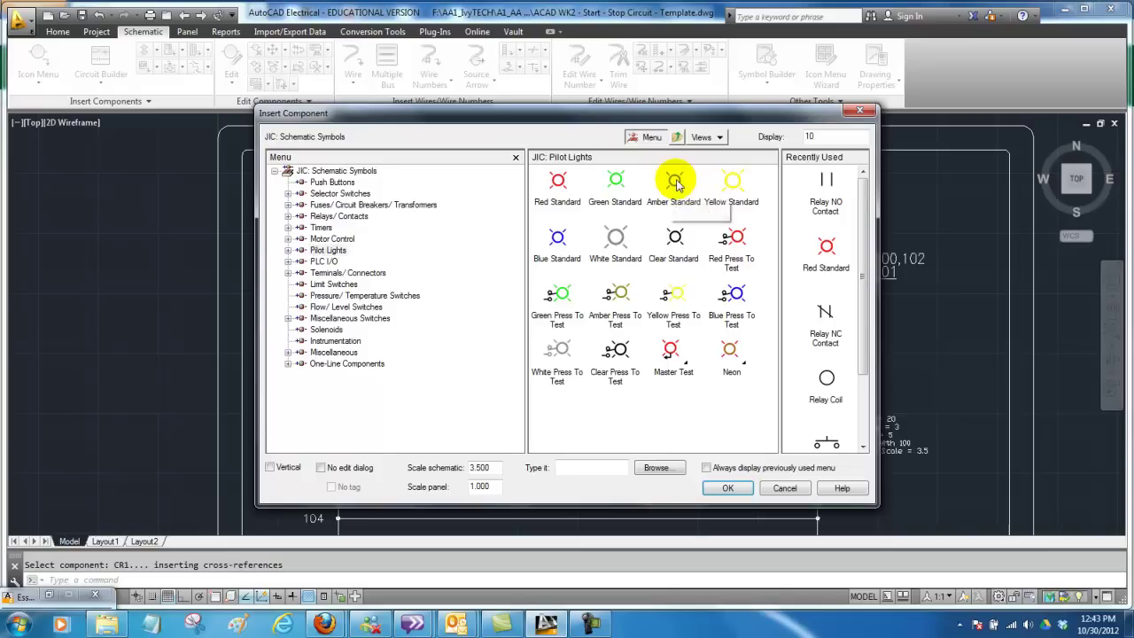
click(617, 182)
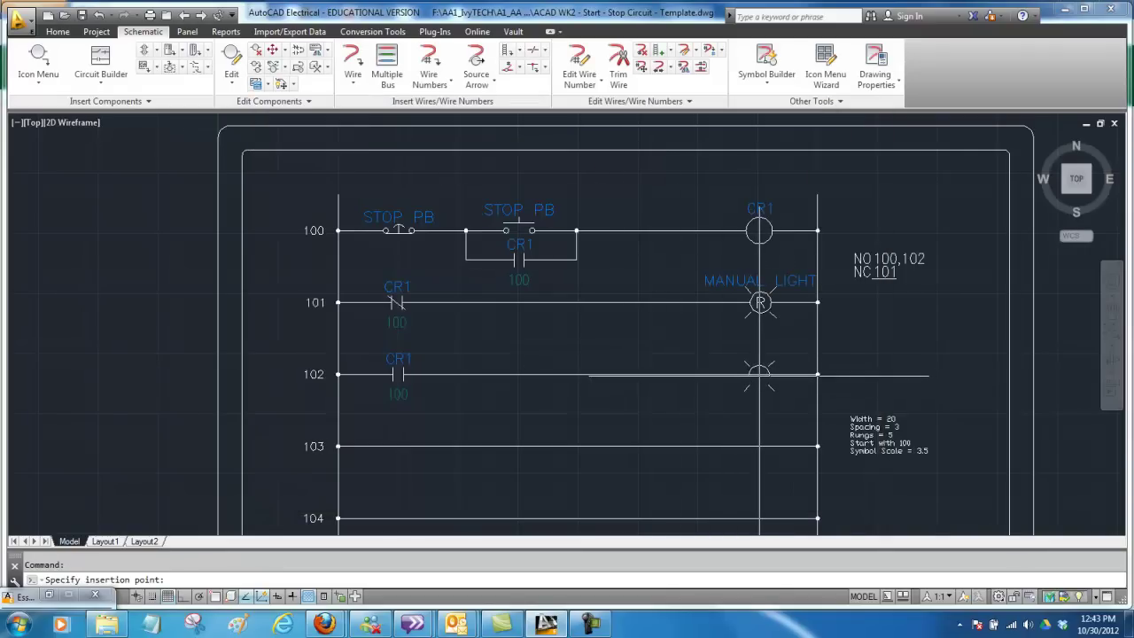
click(759, 374)
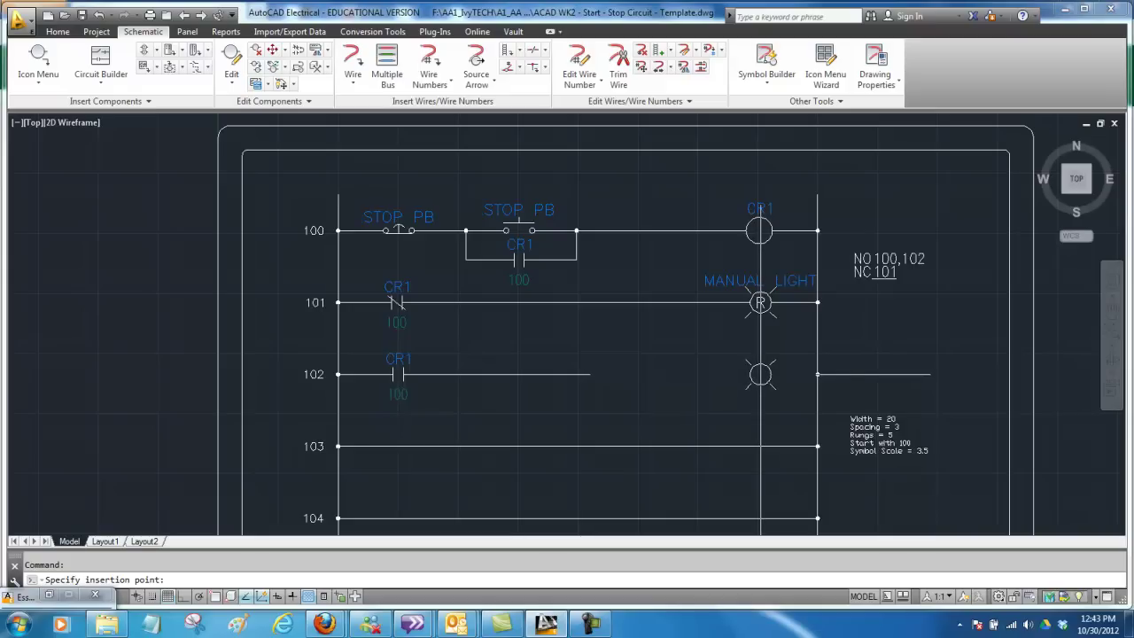
click(760, 373)
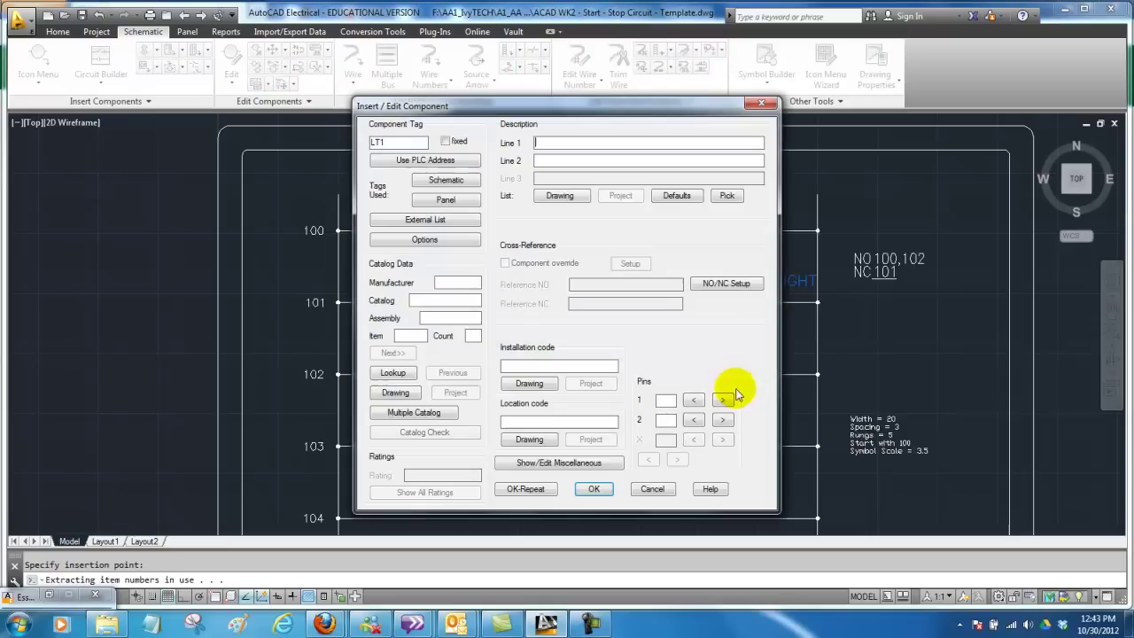
click(405, 145)
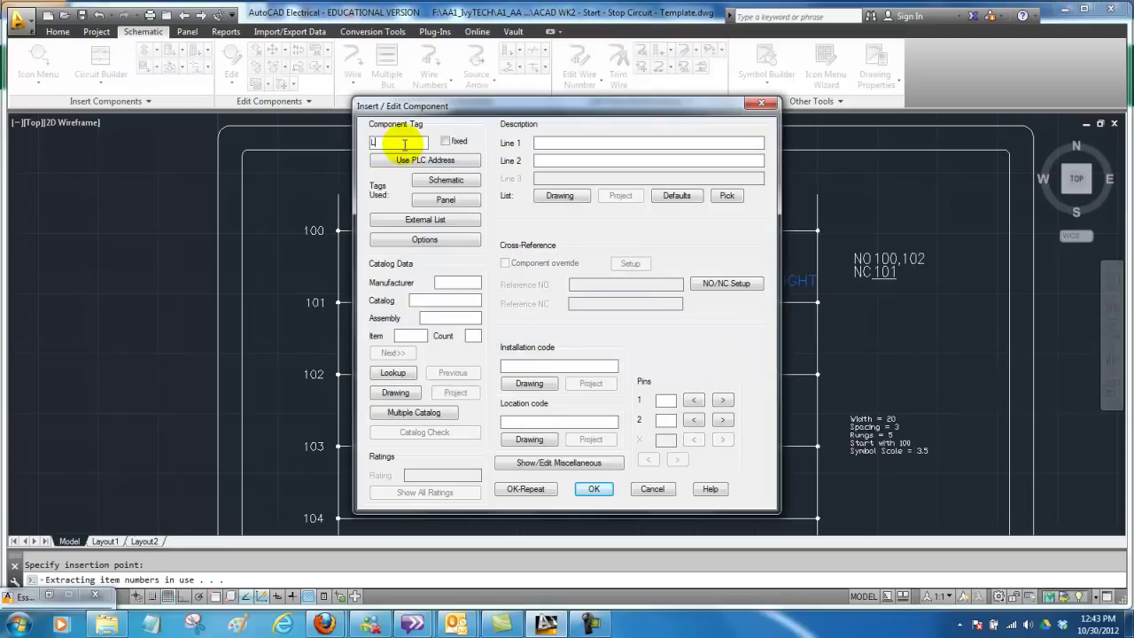
text(AUTO LIGH)
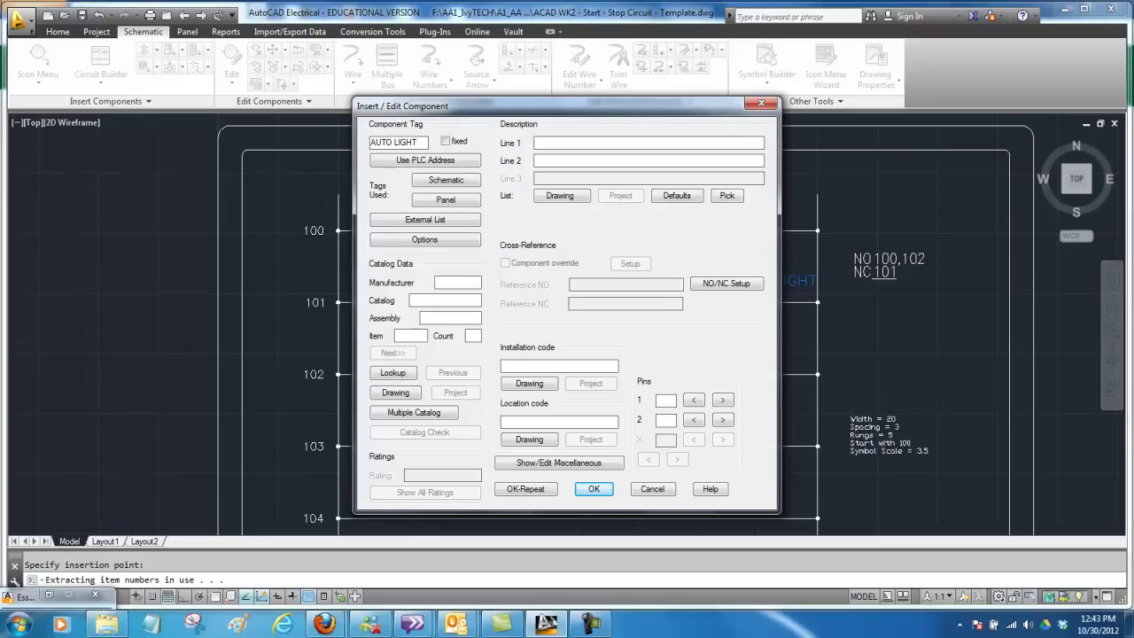
click(594, 488)
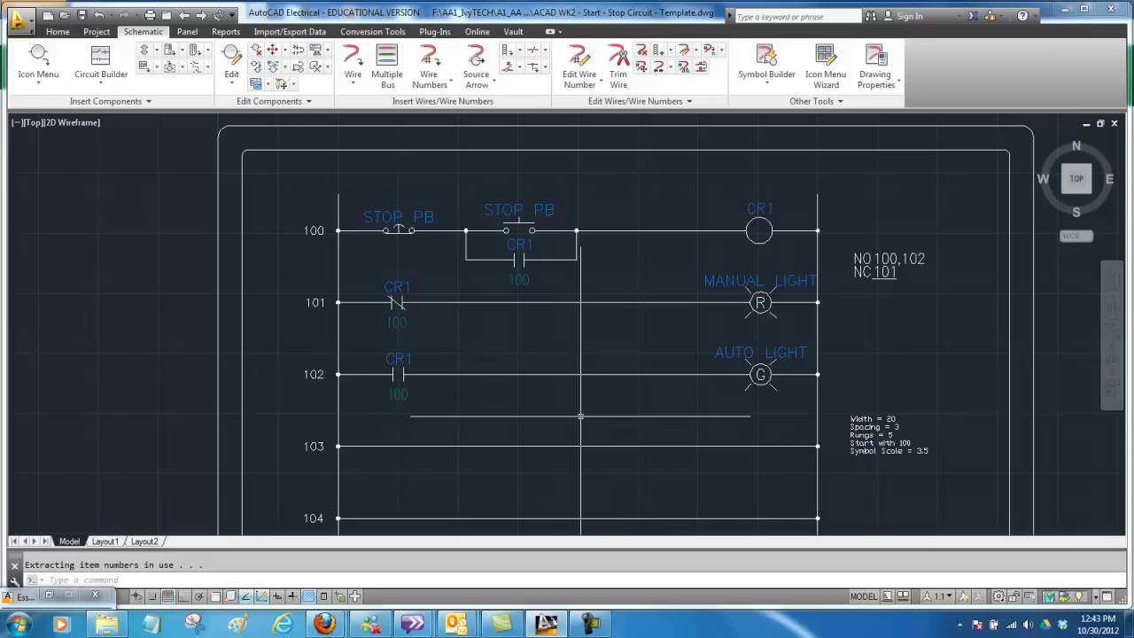
middle_drag(580, 415, 570, 273)
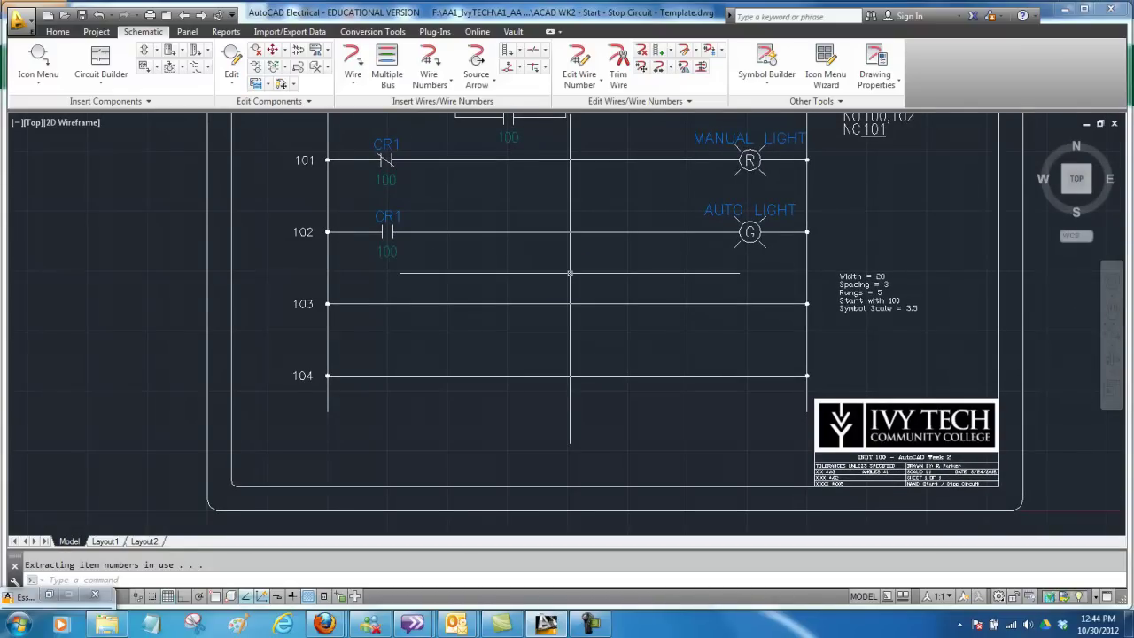
Insert a normally closed level switch at the start of rung 103, tagged TANK FULL.
click(38, 55)
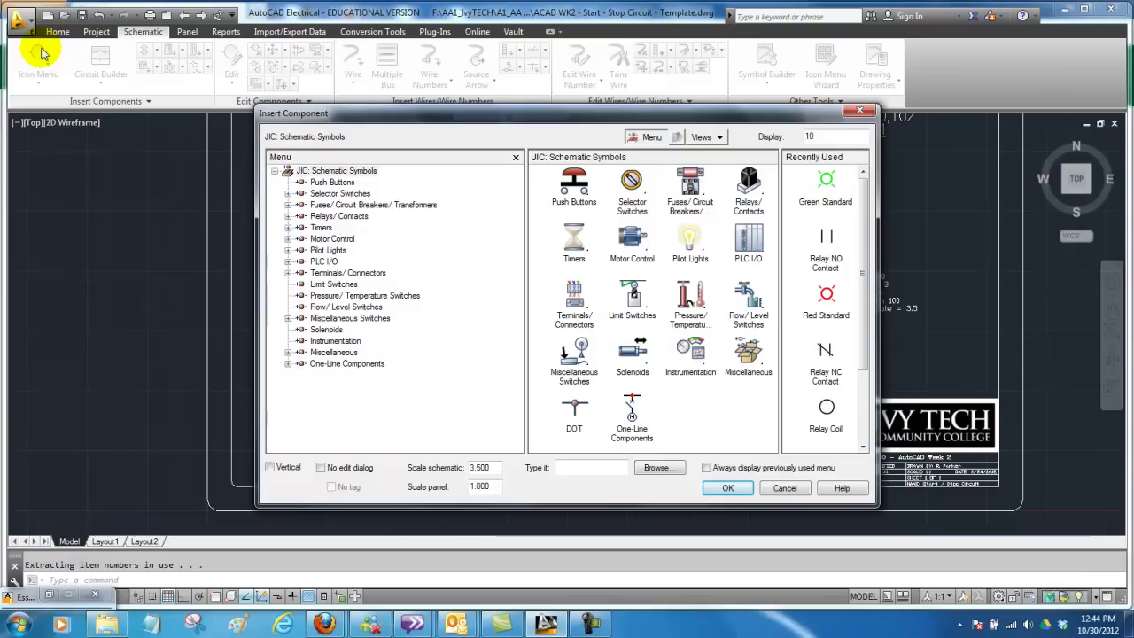
click(330, 307)
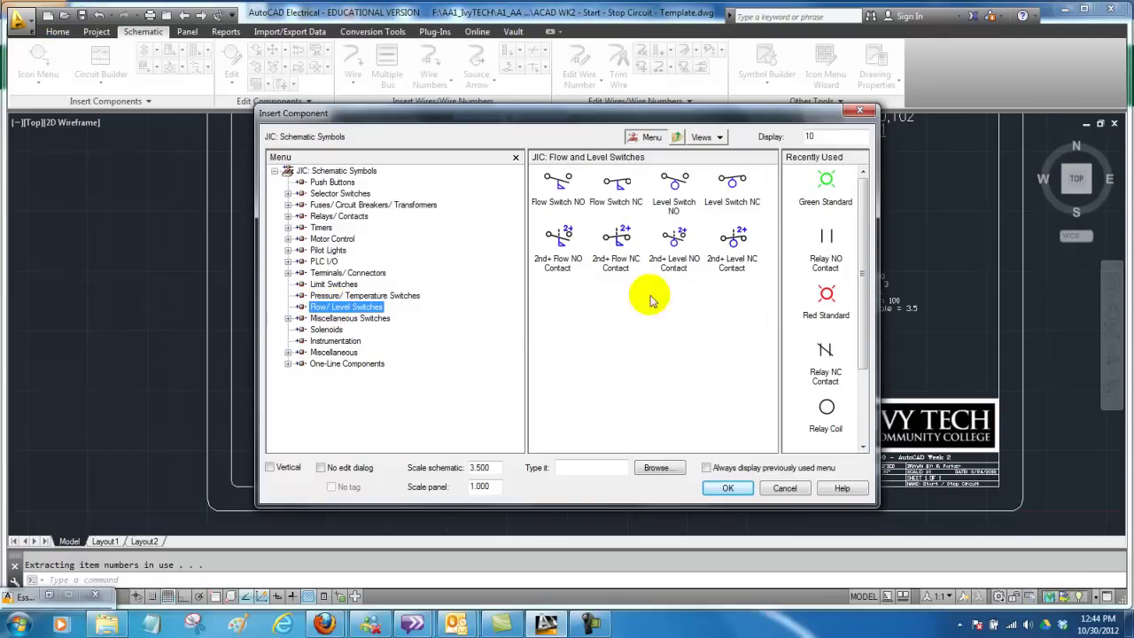
click(734, 182)
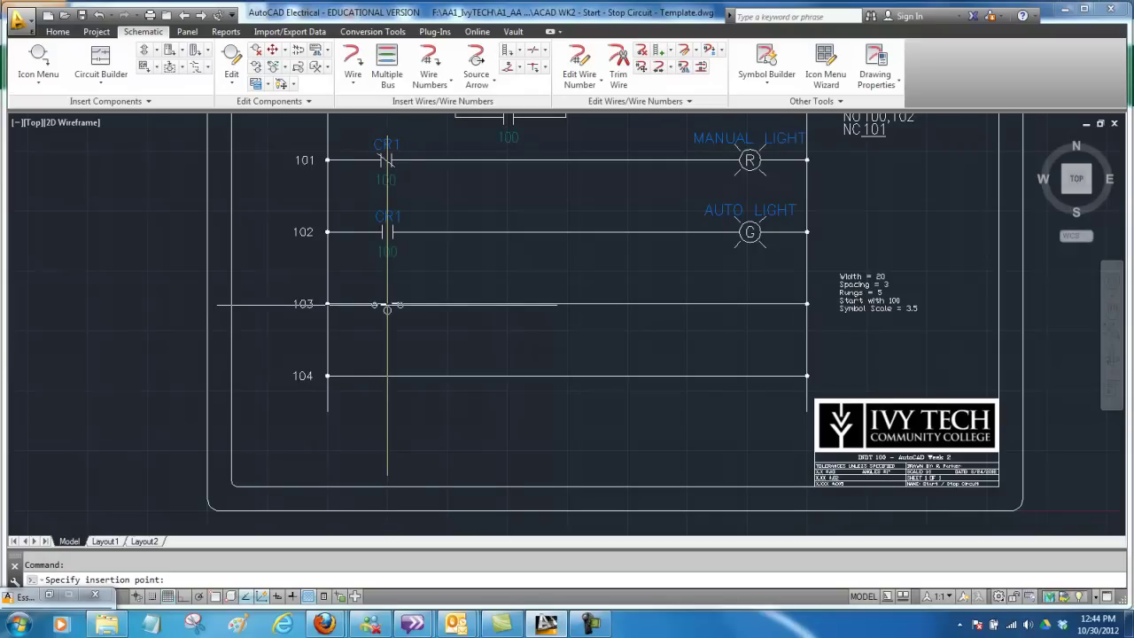
click(387, 304)
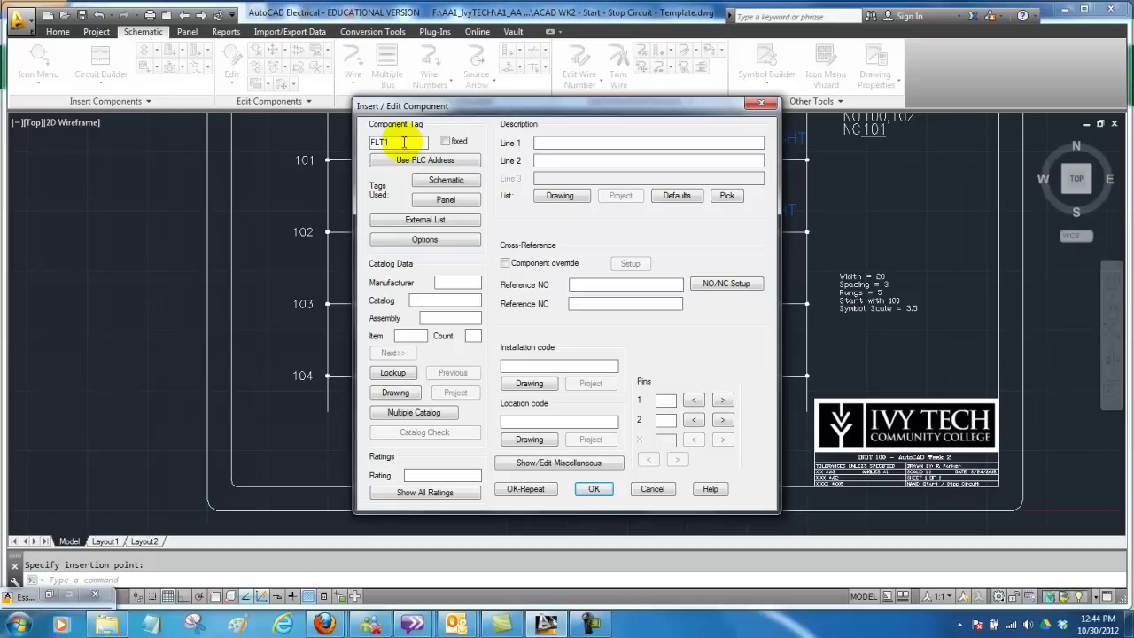
text(TANK F)
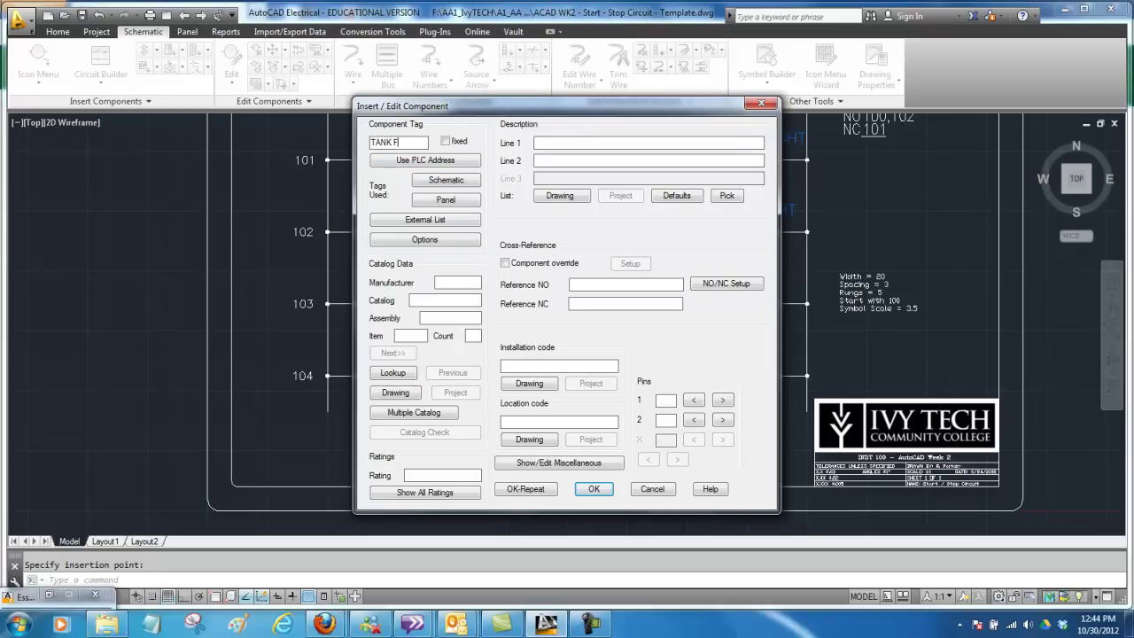
text(ULL)
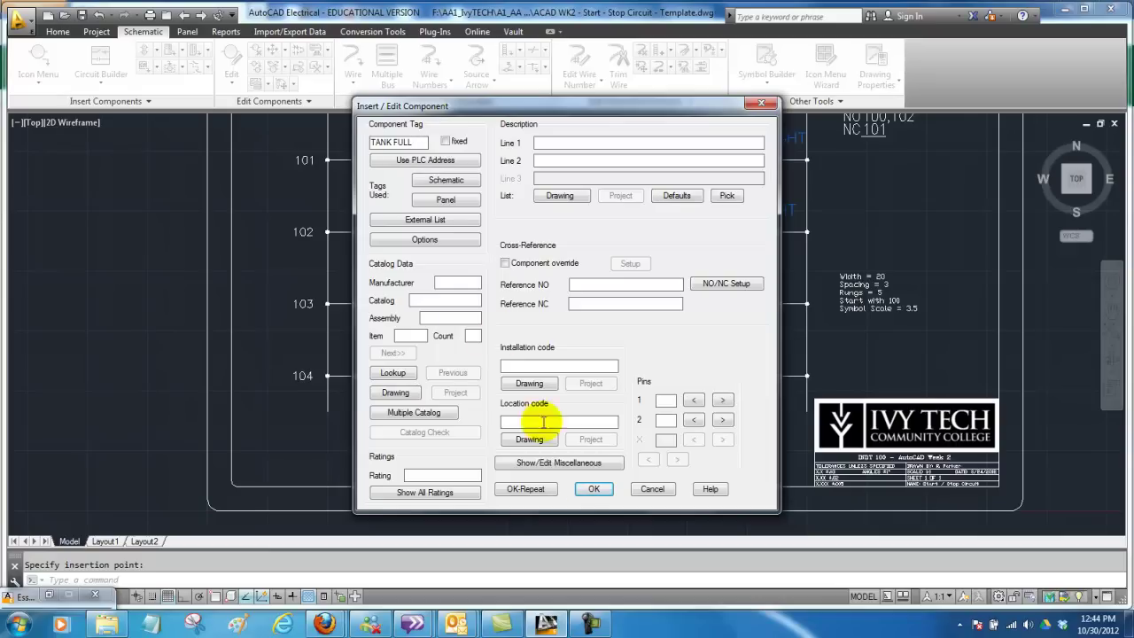
click(593, 489)
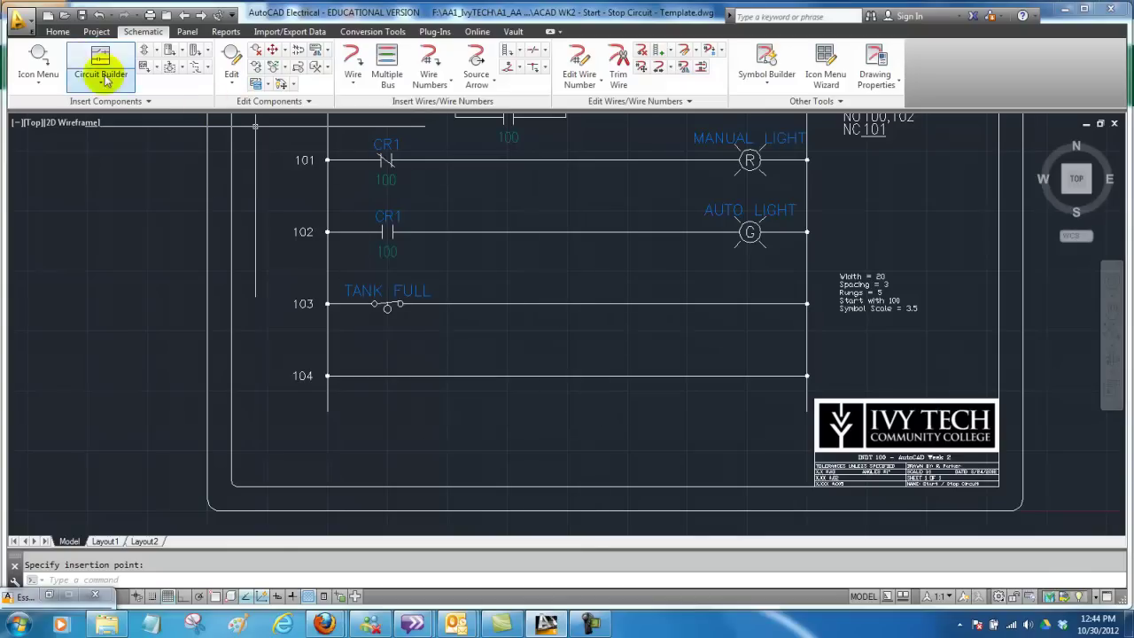
Place a normally open relay contact on rung 103 right after TANK FULL.
click(42, 55)
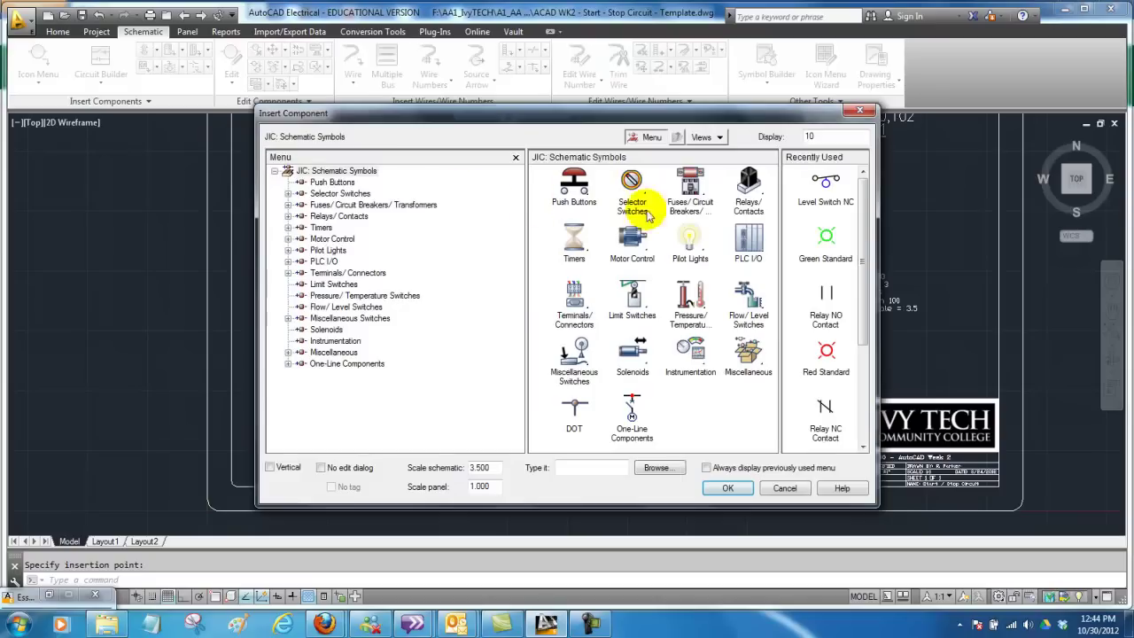
click(749, 189)
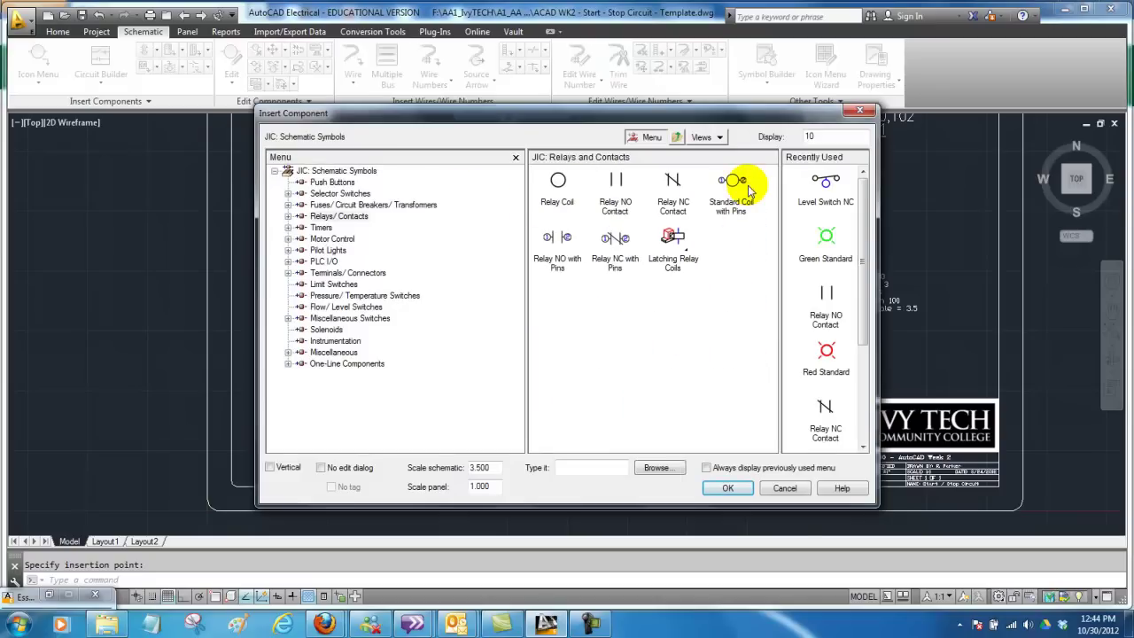
click(617, 187)
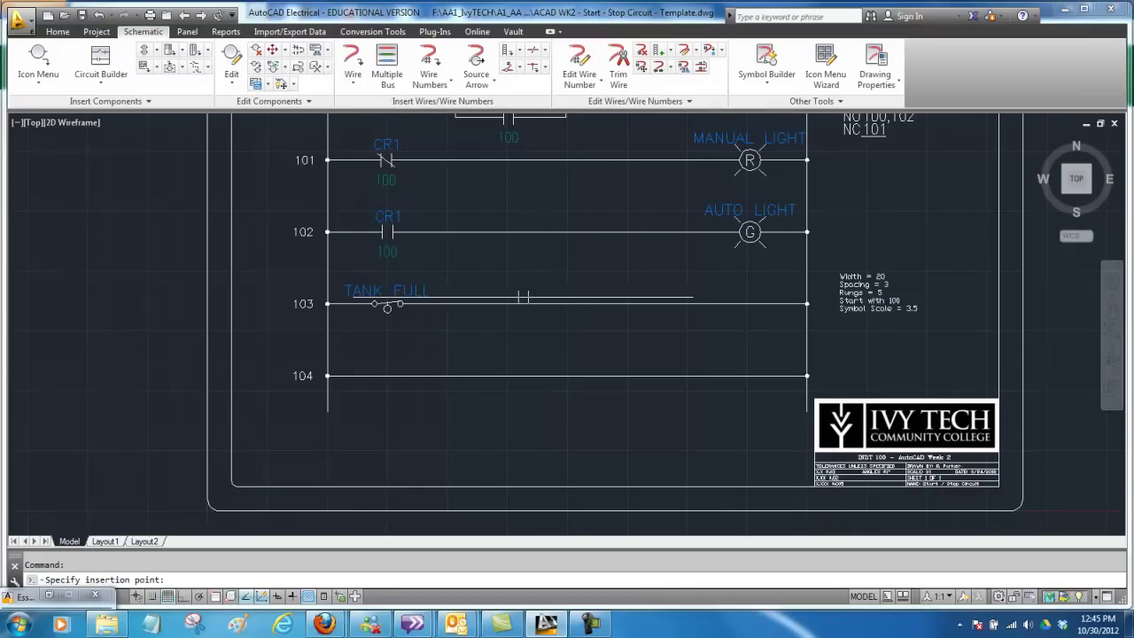
click(509, 306)
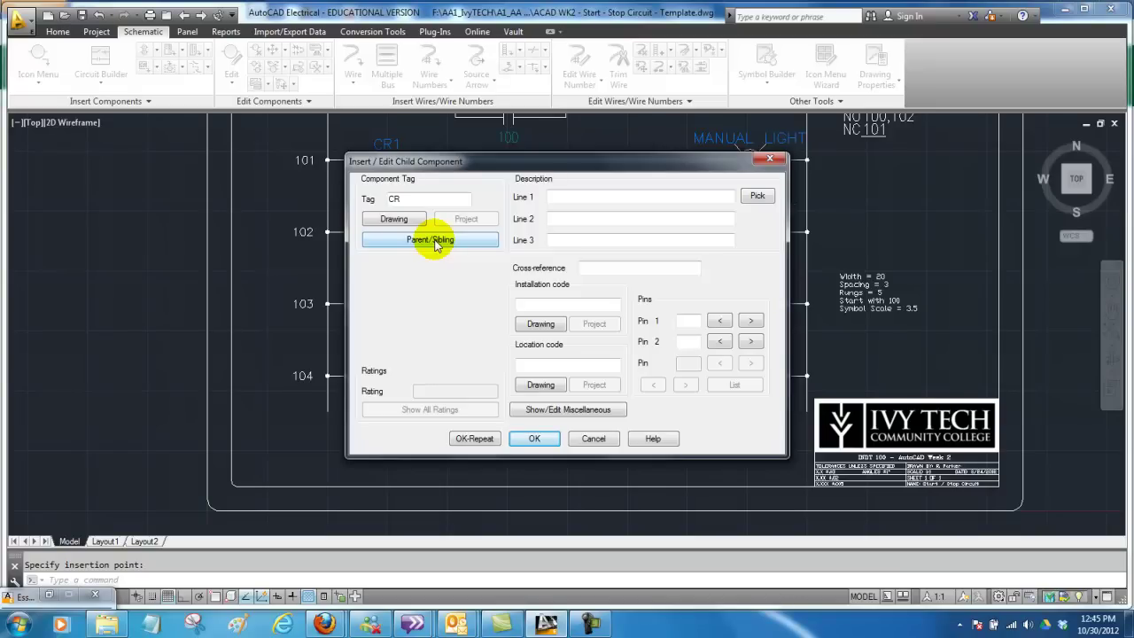
Link the contact to the CR1 coil as its parent and accept reference 100.
click(434, 241)
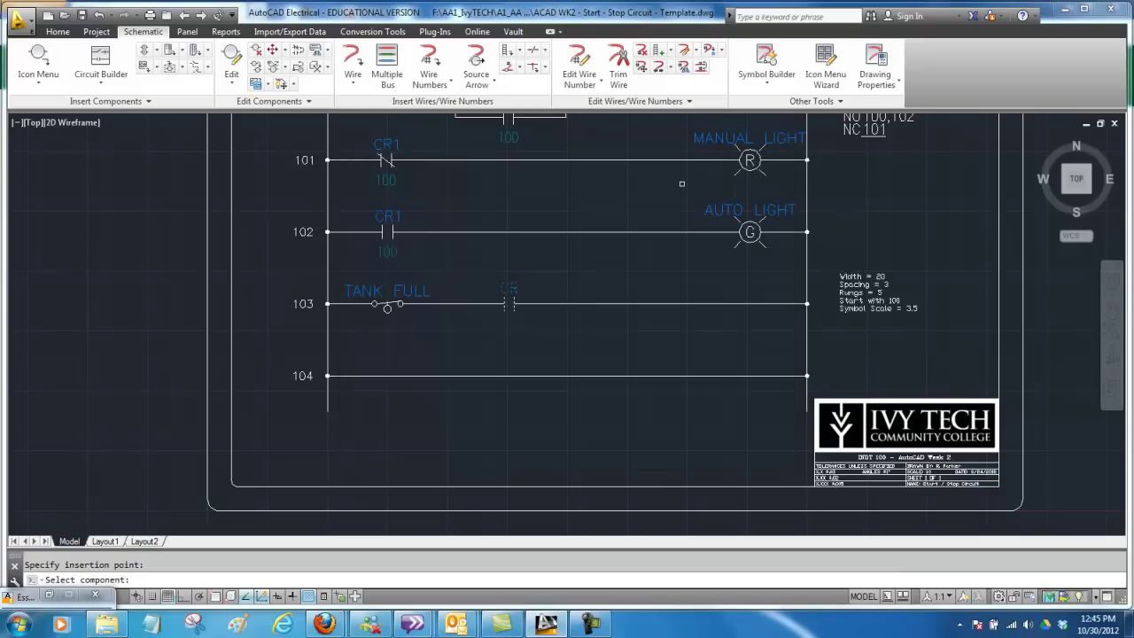
scroll(681, 183, down, 2)
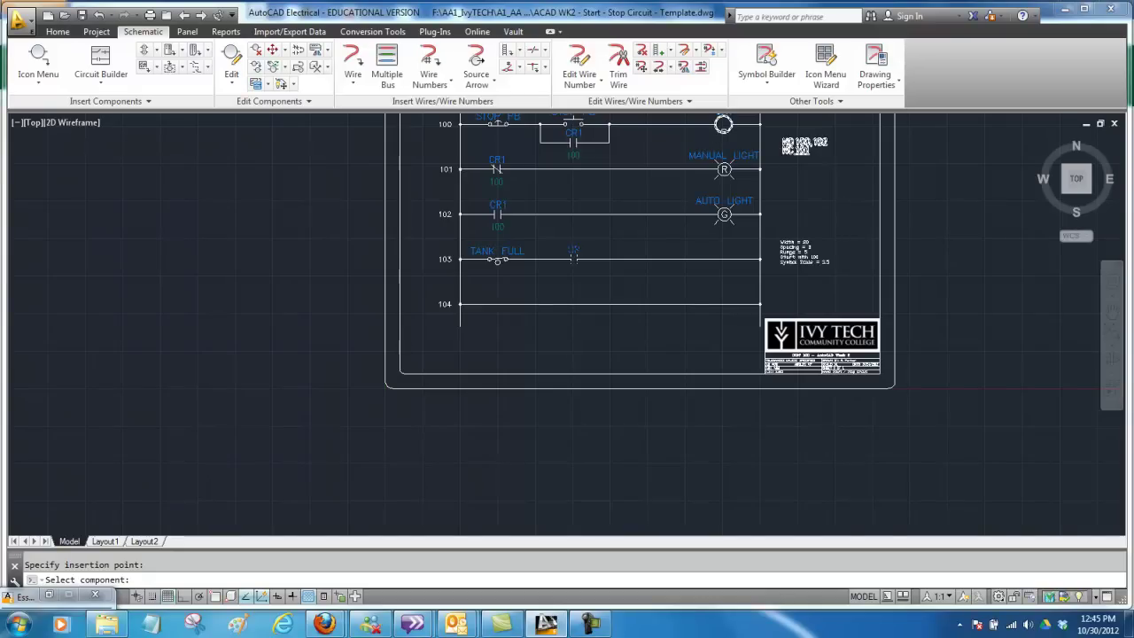
scroll(722, 124, down, 2)
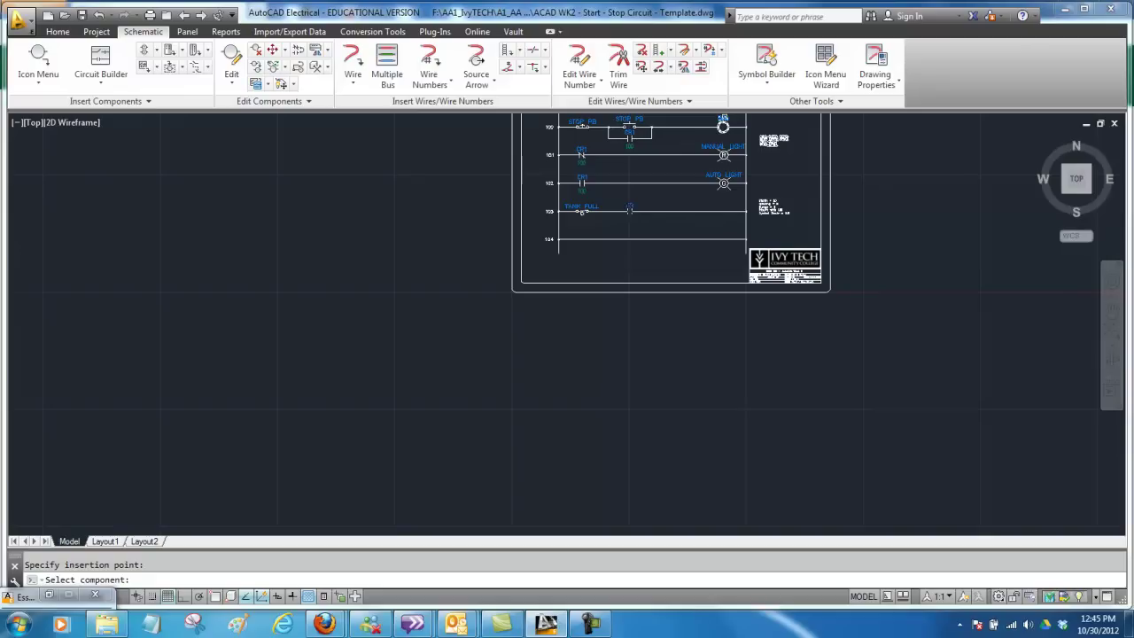
click(723, 120)
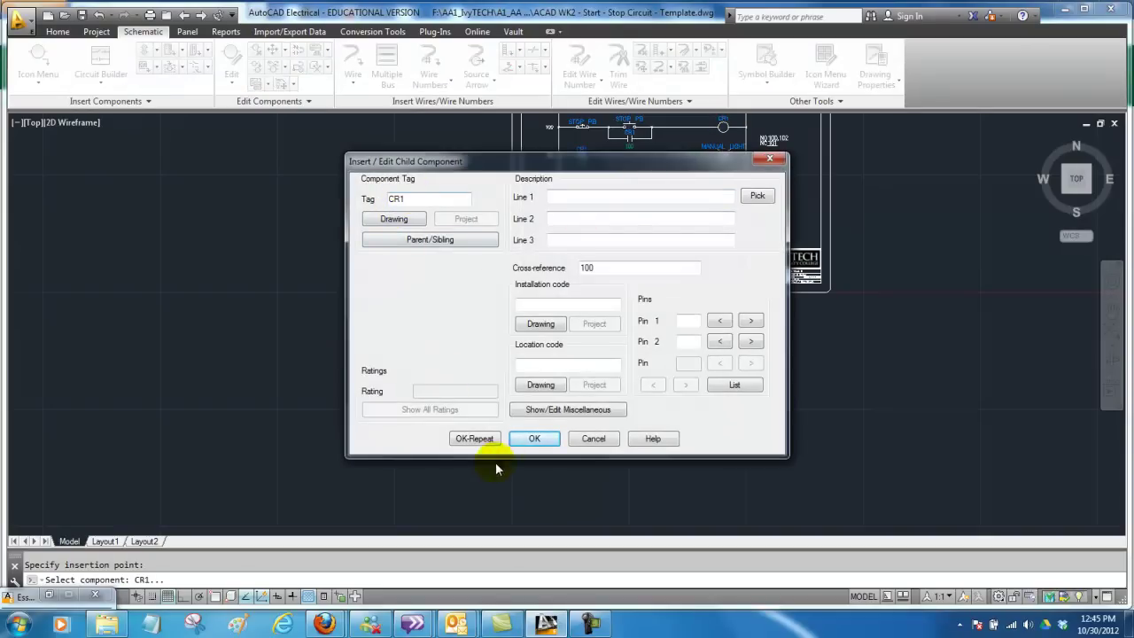
click(535, 440)
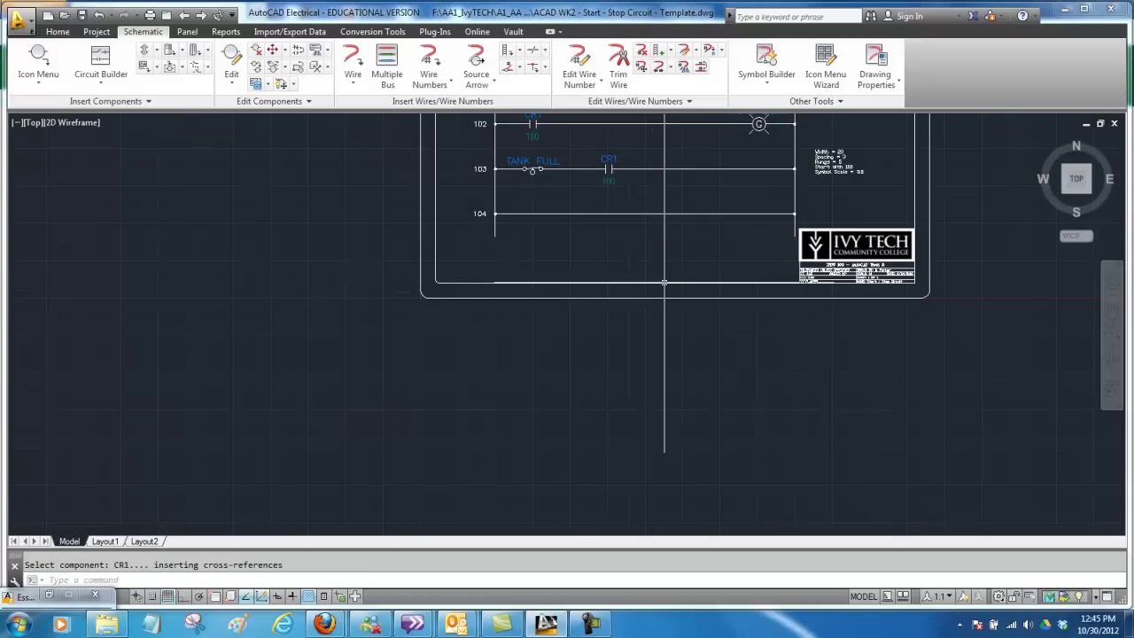
scroll(663, 283, up, 2)
mouse_move(653, 289)
middle_down()
mouse_move(594, 445)
mouse_move(552, 456)
middle_up()
scroll(557, 454, up, 2)
scroll(561, 452, up, 2)
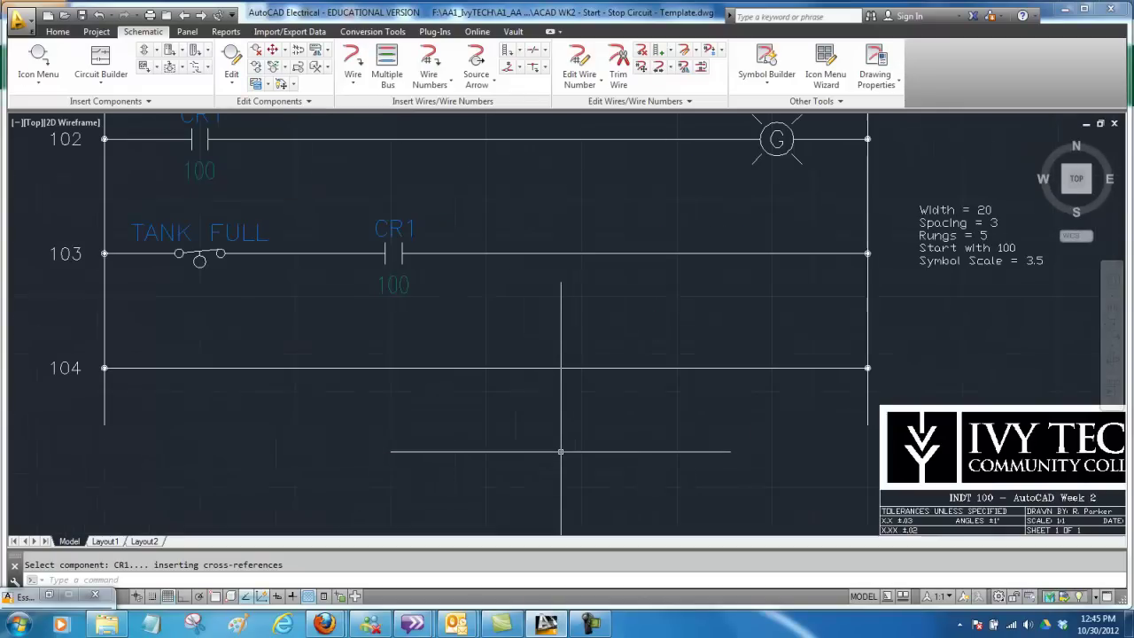
scroll(564, 452, down, 2)
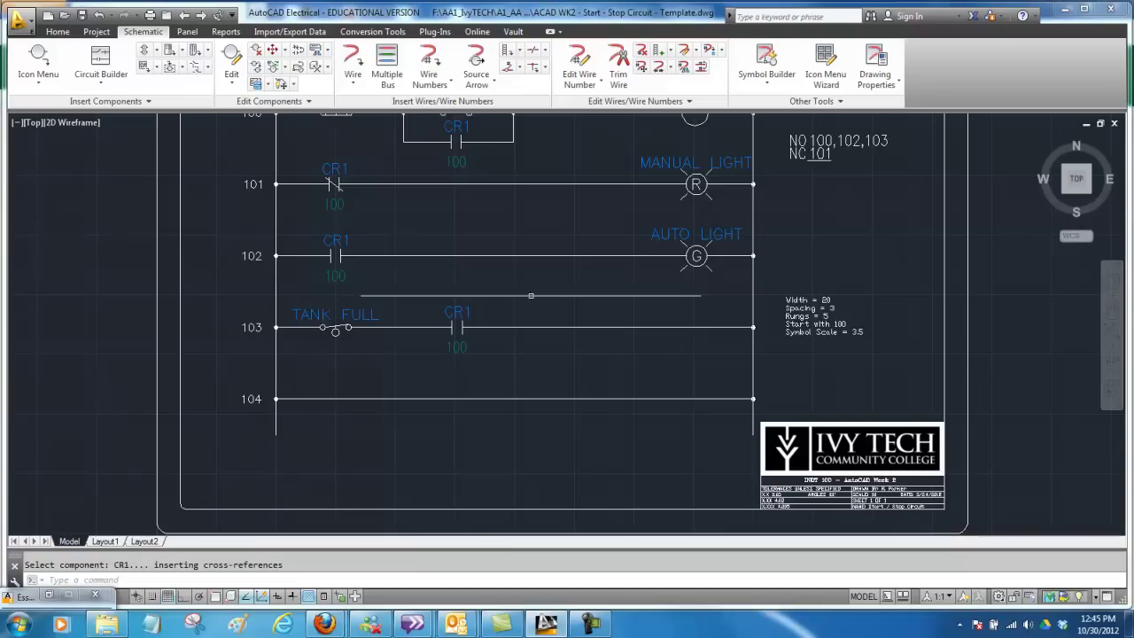
Insert a single-phase motor at the end of rung 103, tagged PUMP MOTOR, rated 1 HP.
click(38, 57)
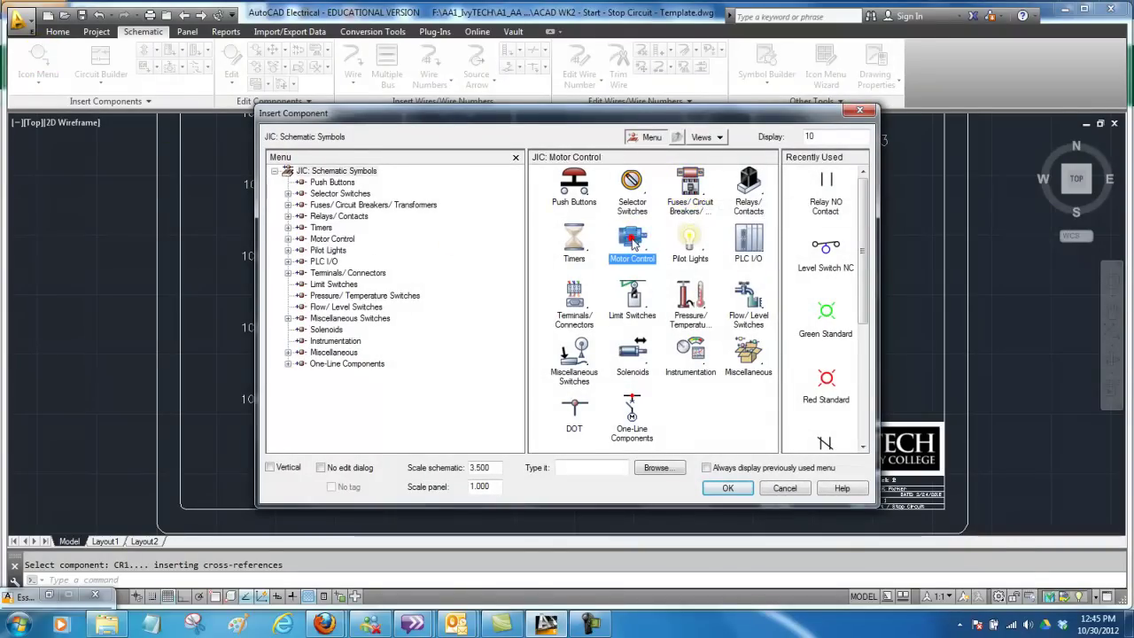
click(631, 245)
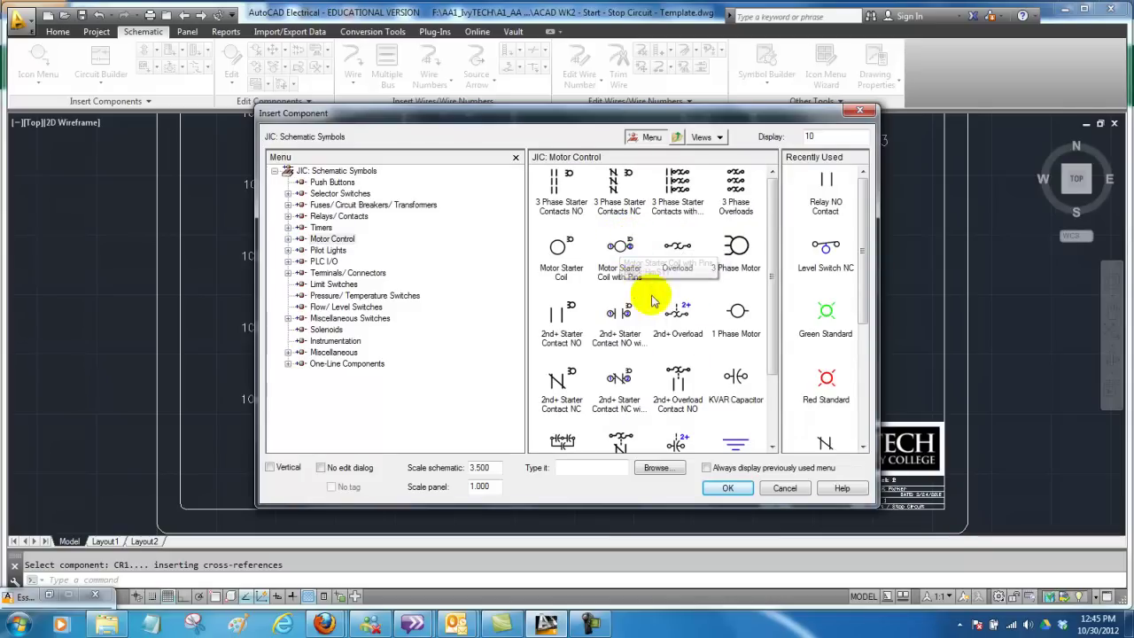
double_click(736, 312)
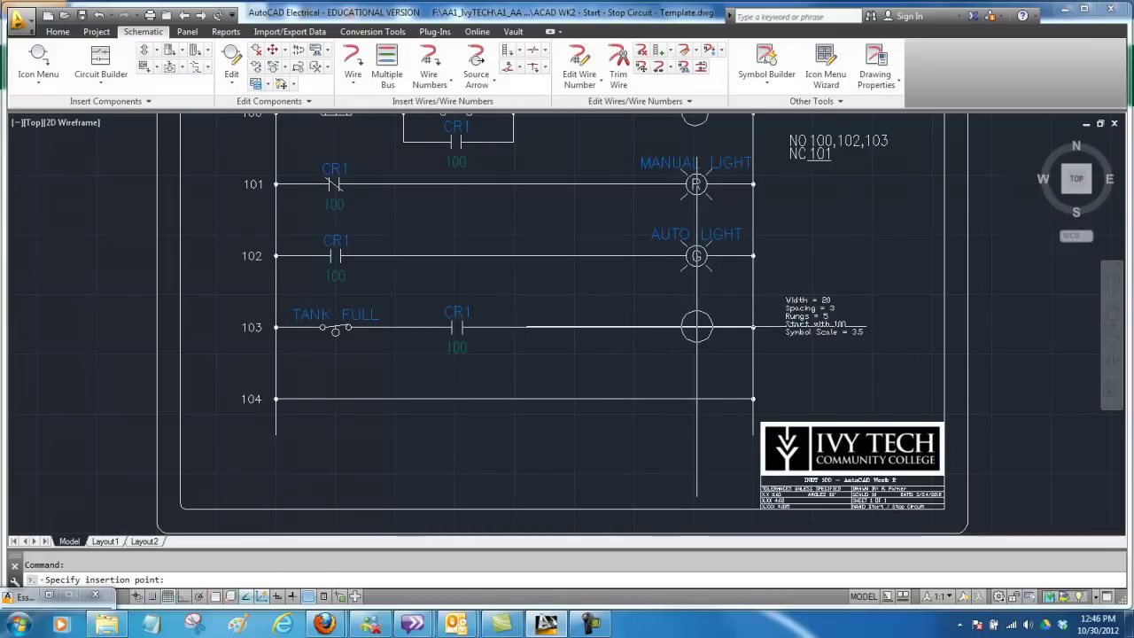
click(696, 326)
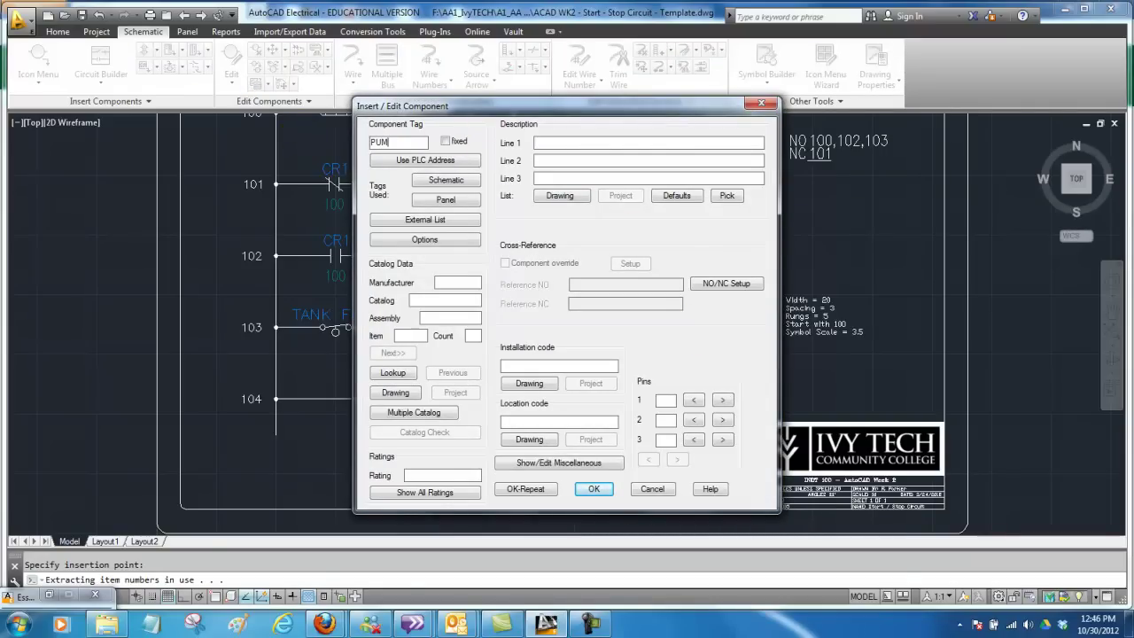
text(PUMP MOTOR)
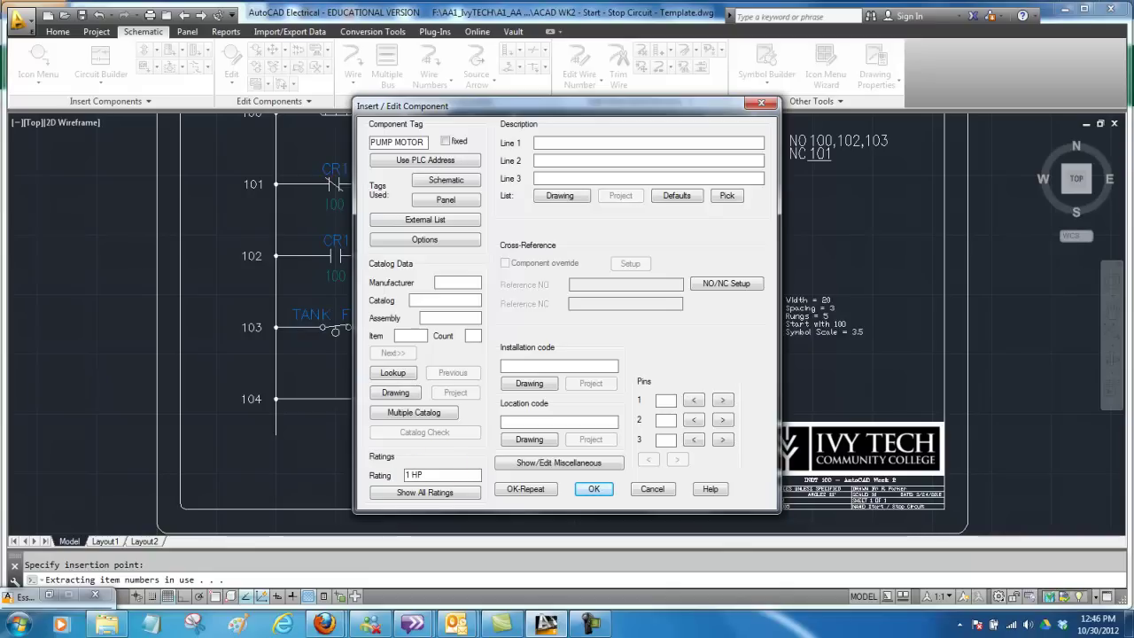
click(592, 489)
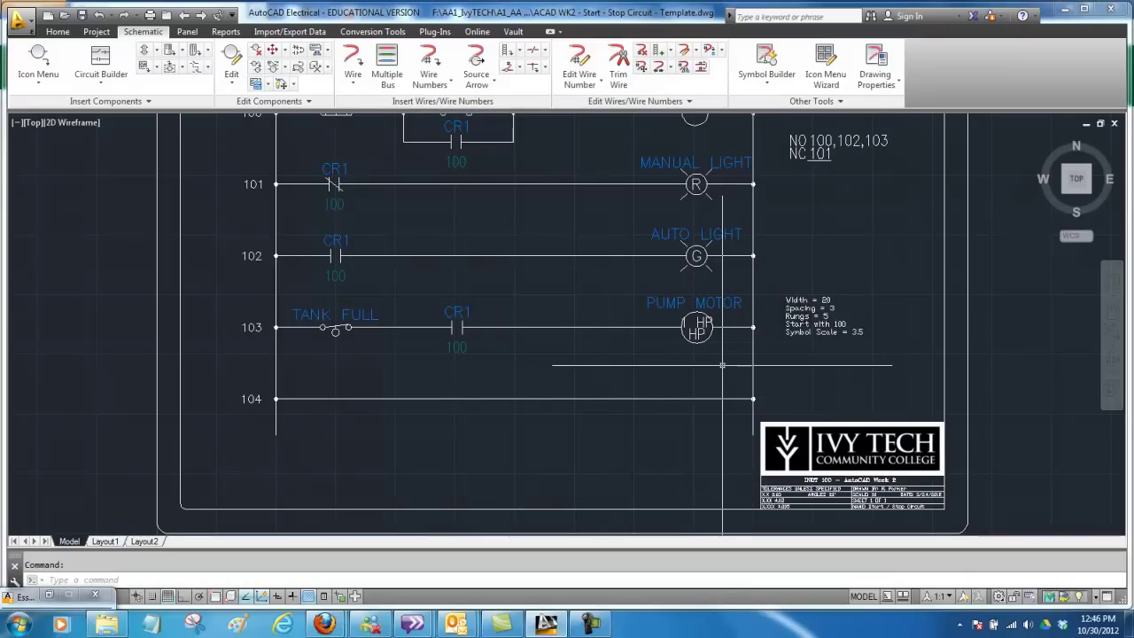
Edit the PUMP MOTOR component so its rating reads exactly 1 HP.
scroll(722, 365, up, 4)
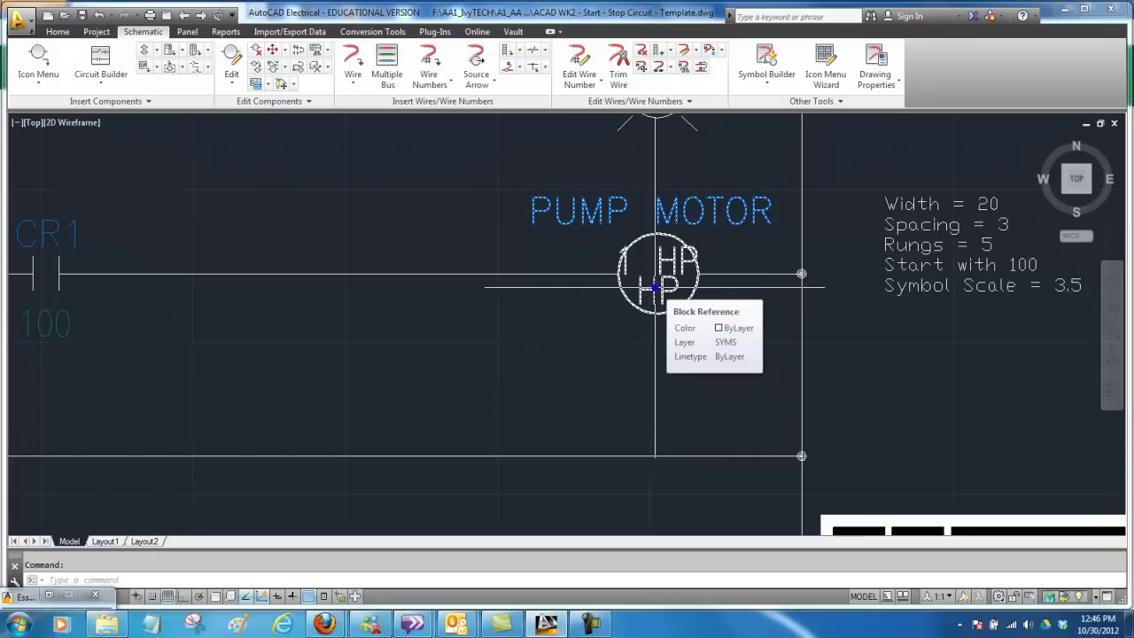
right_click(656, 286)
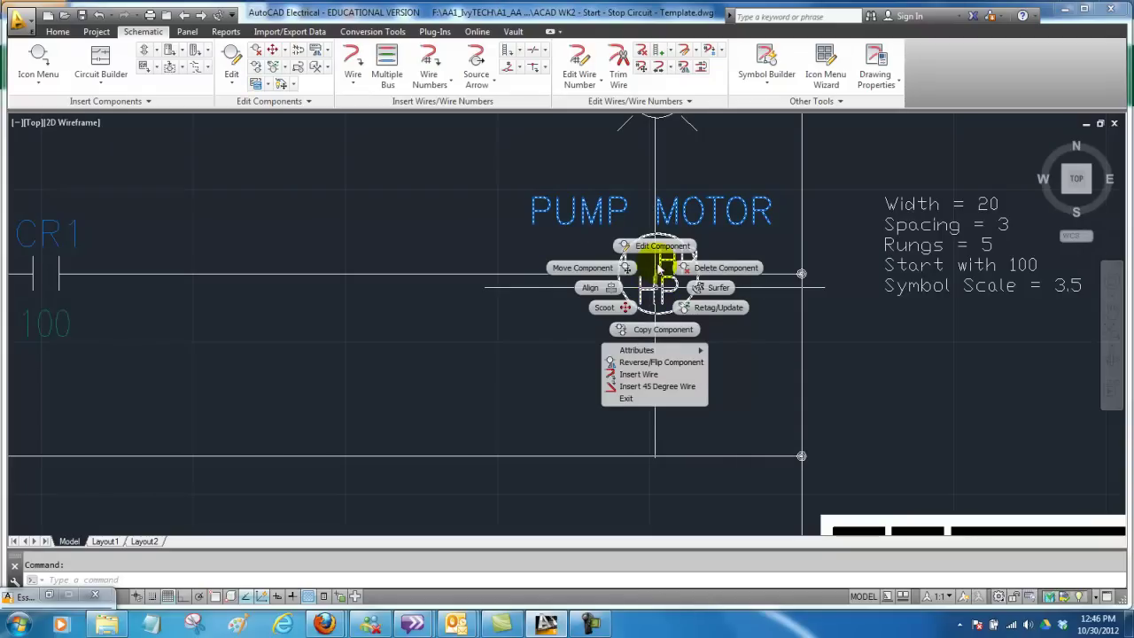
click(660, 248)
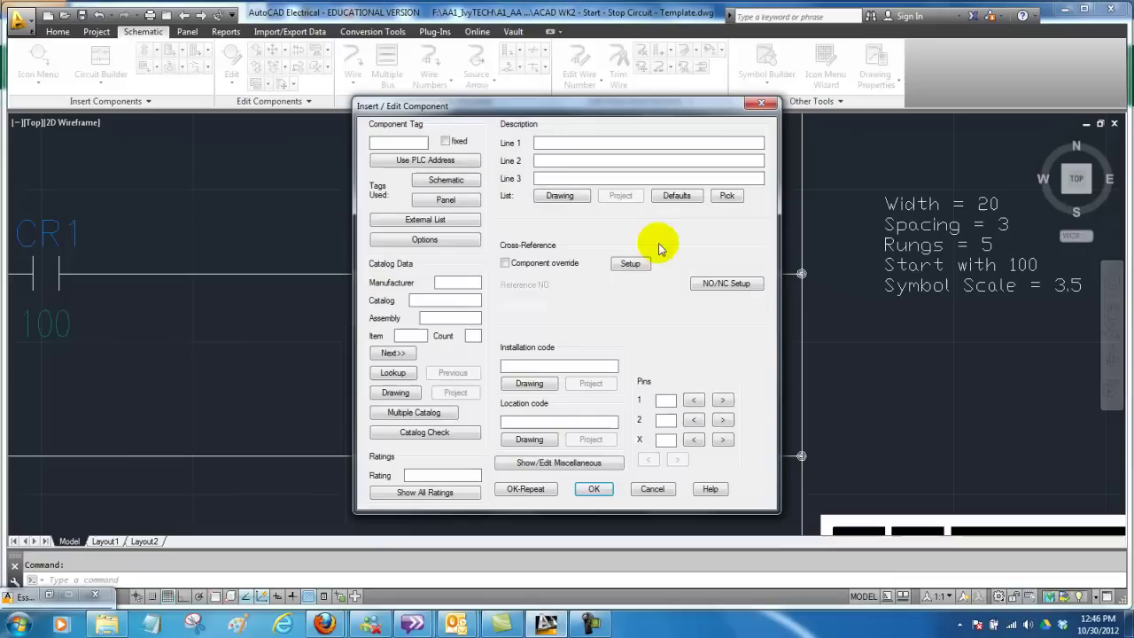
click(434, 475)
key(BackSpace)
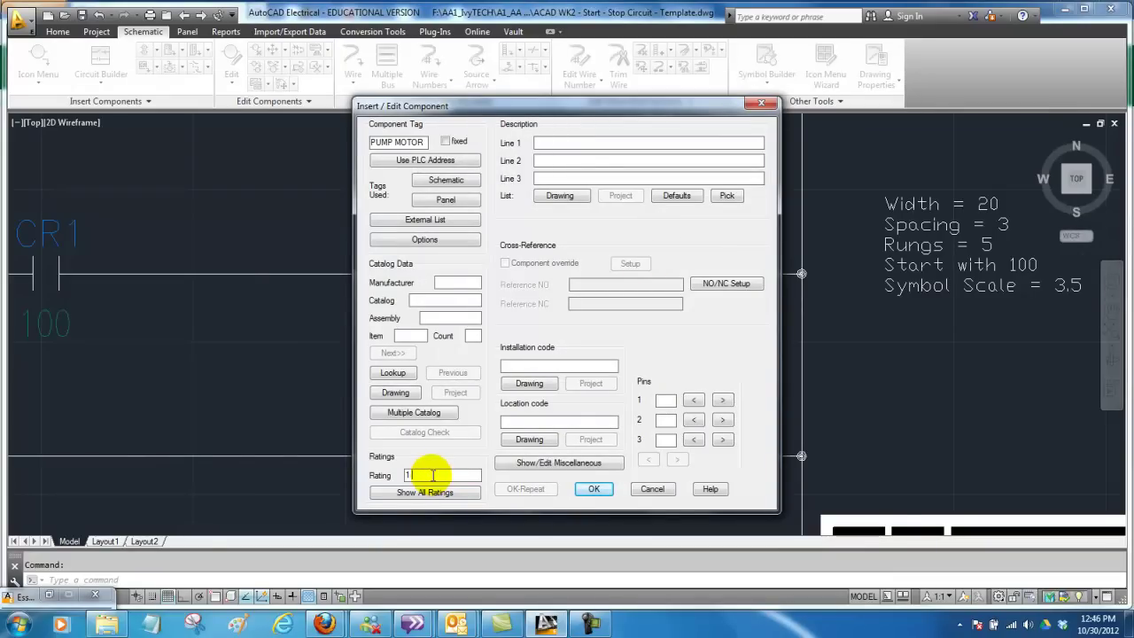
click(594, 489)
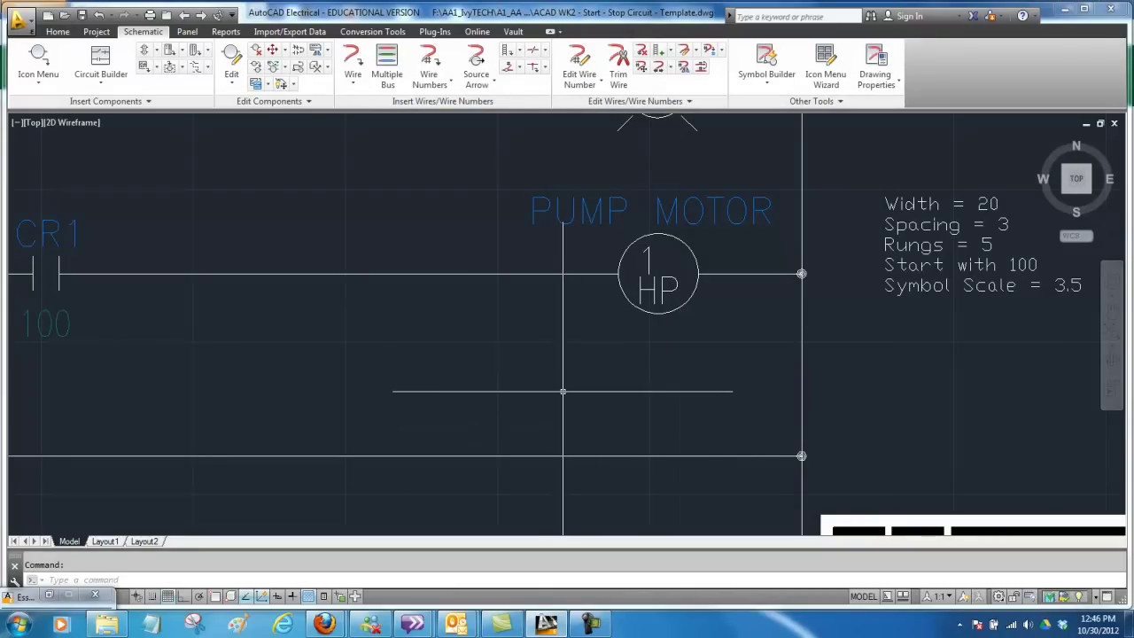
scroll(563, 390, down, 5)
middle_drag(322, 377, 440, 412)
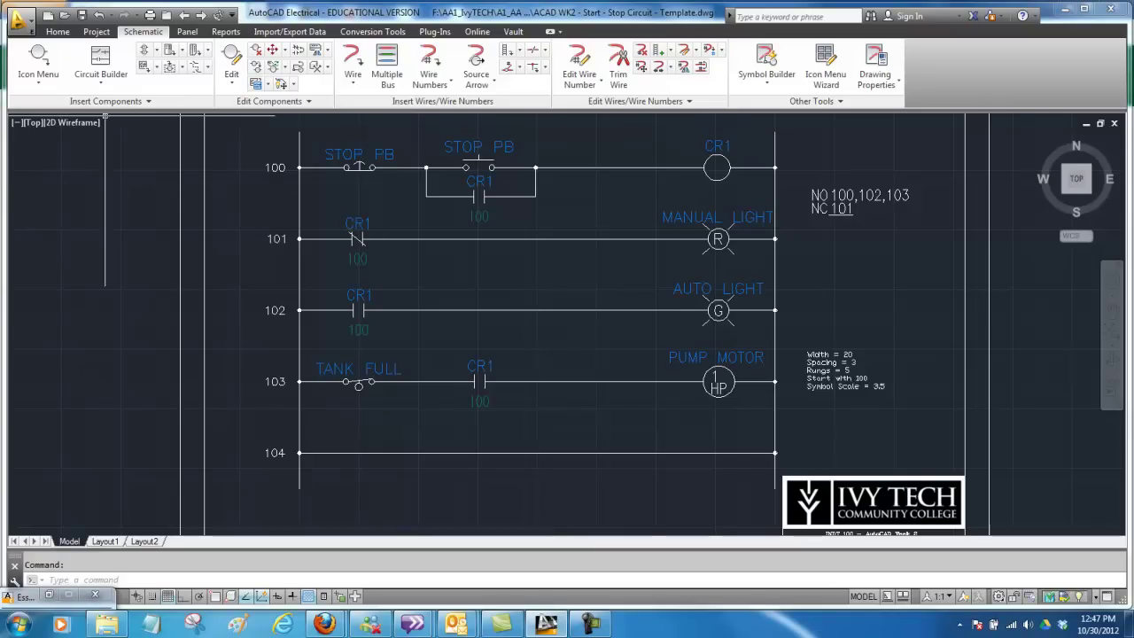
Insert a normally closed temperature switch at the start of rung 104, tagged TANK TEMPERATURE.
click(40, 56)
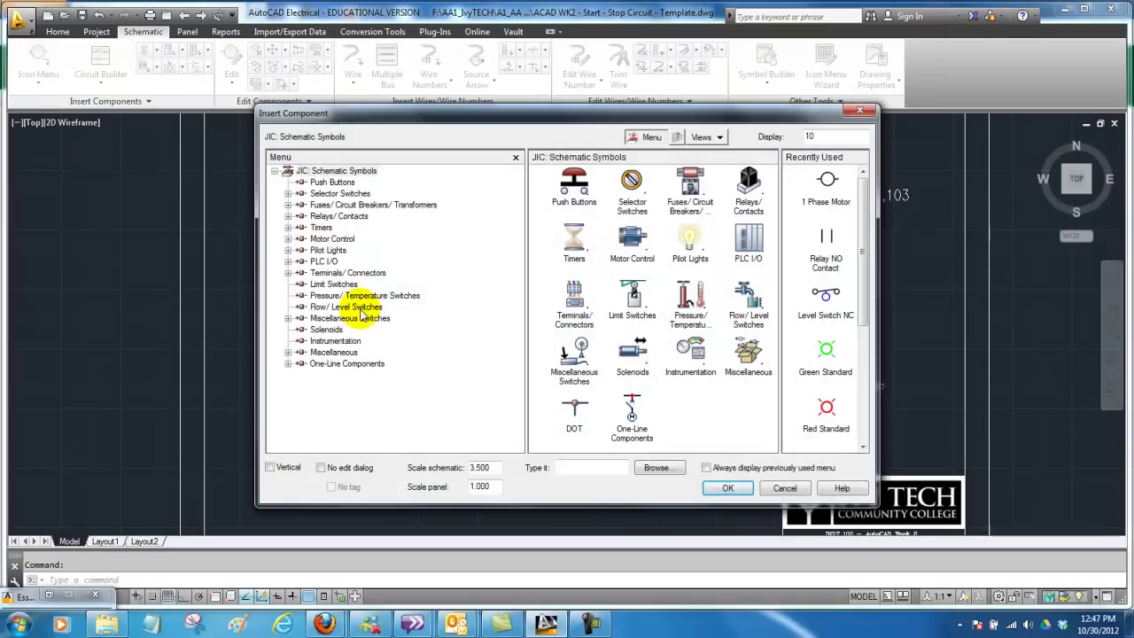
click(365, 297)
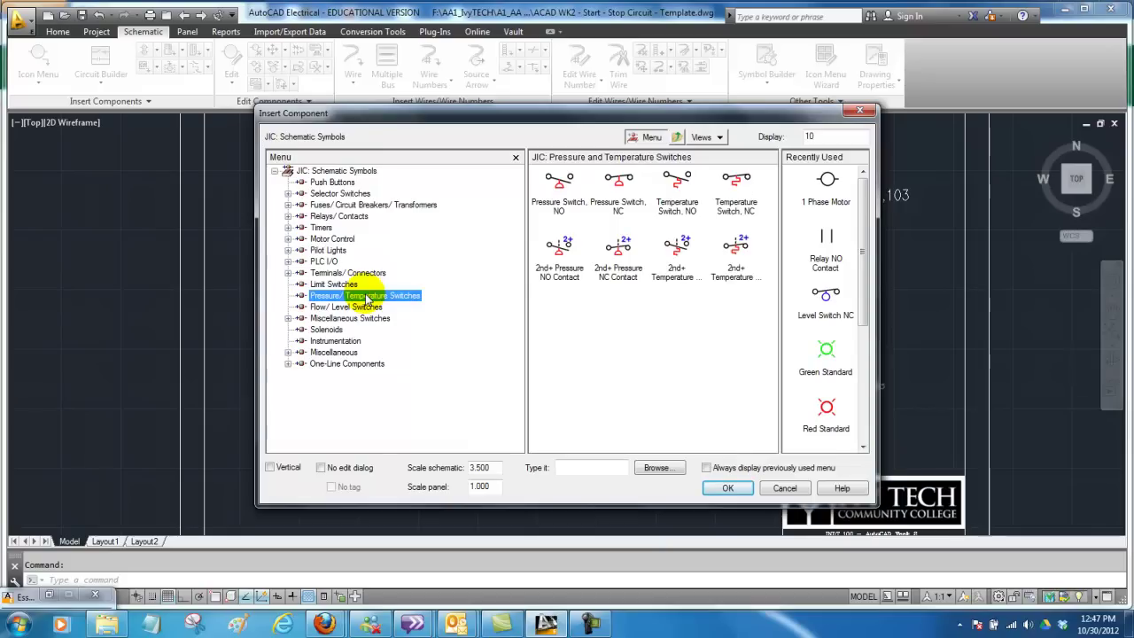
click(736, 213)
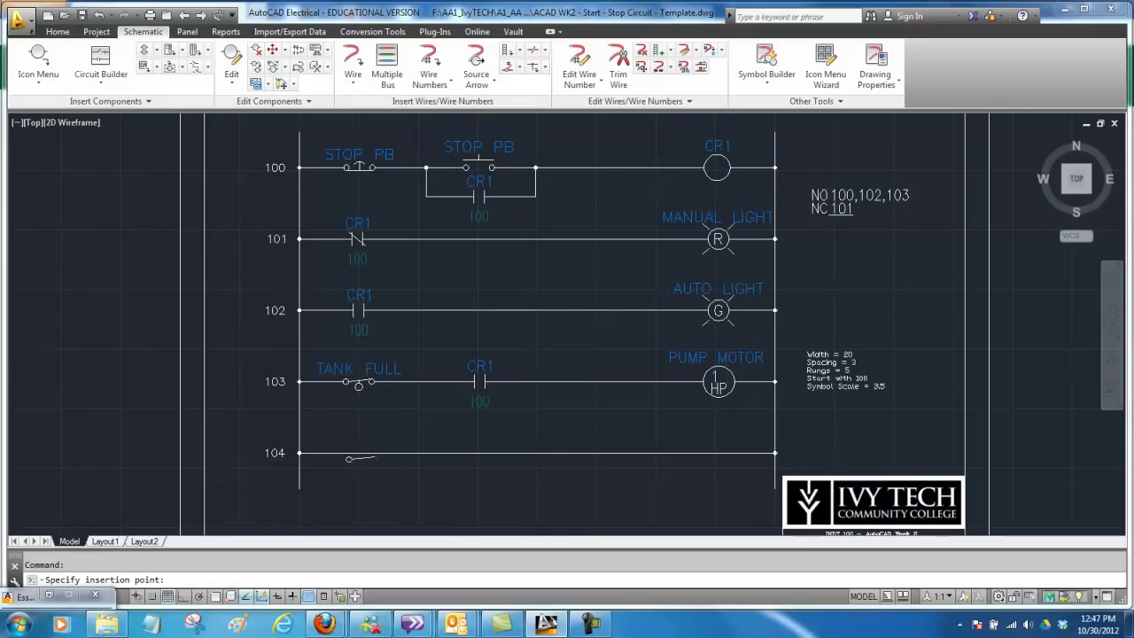
scroll(362, 458, up, 2)
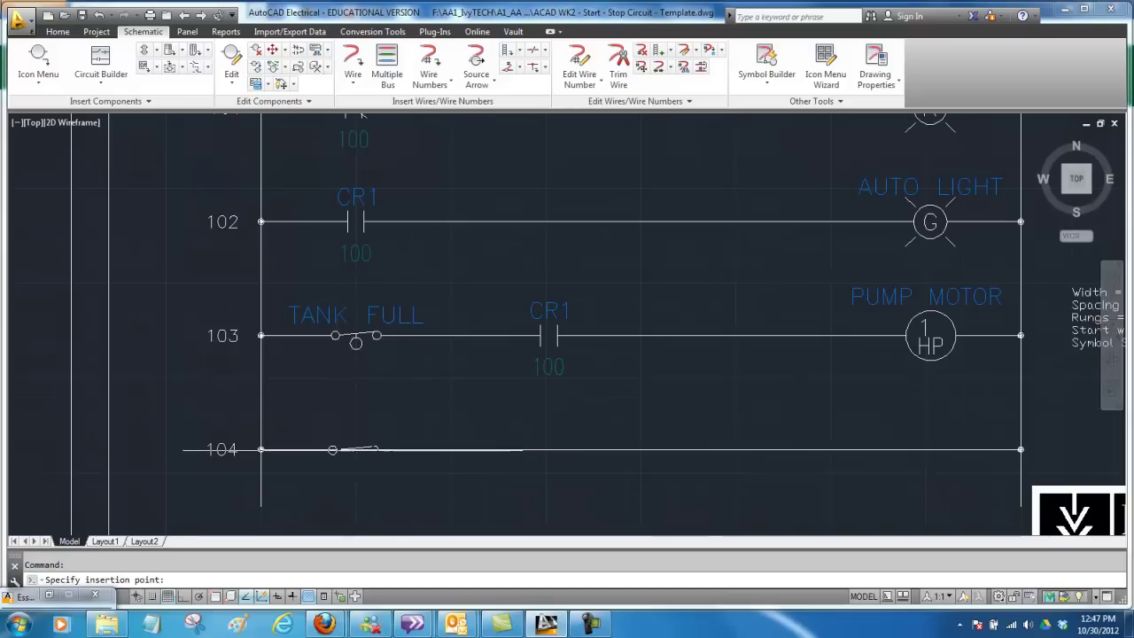
click(355, 450)
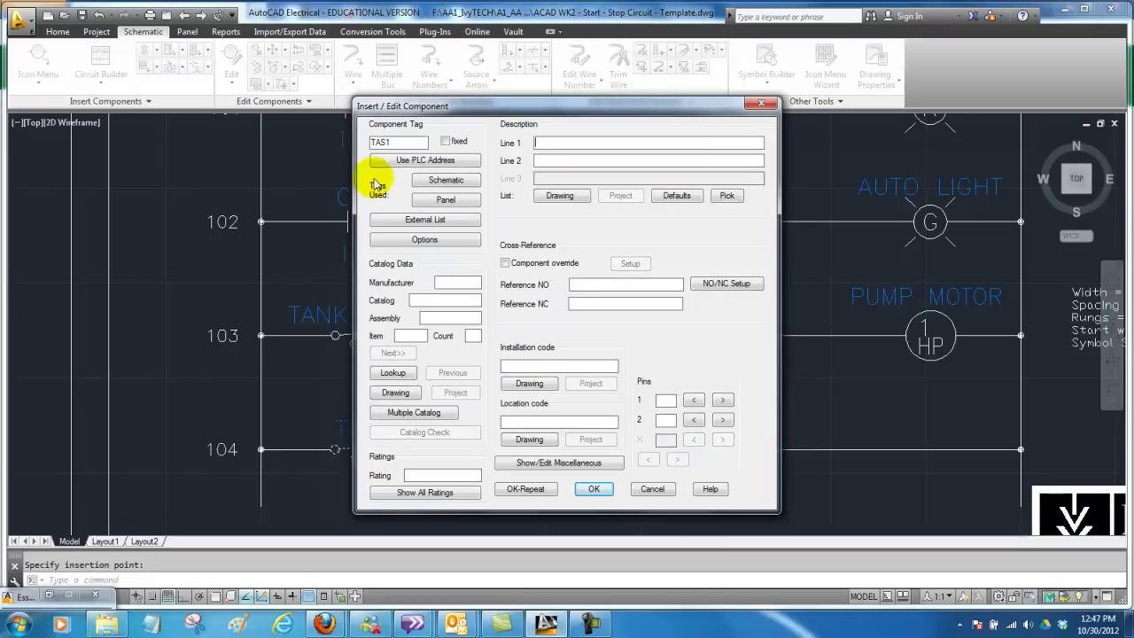
click(405, 142)
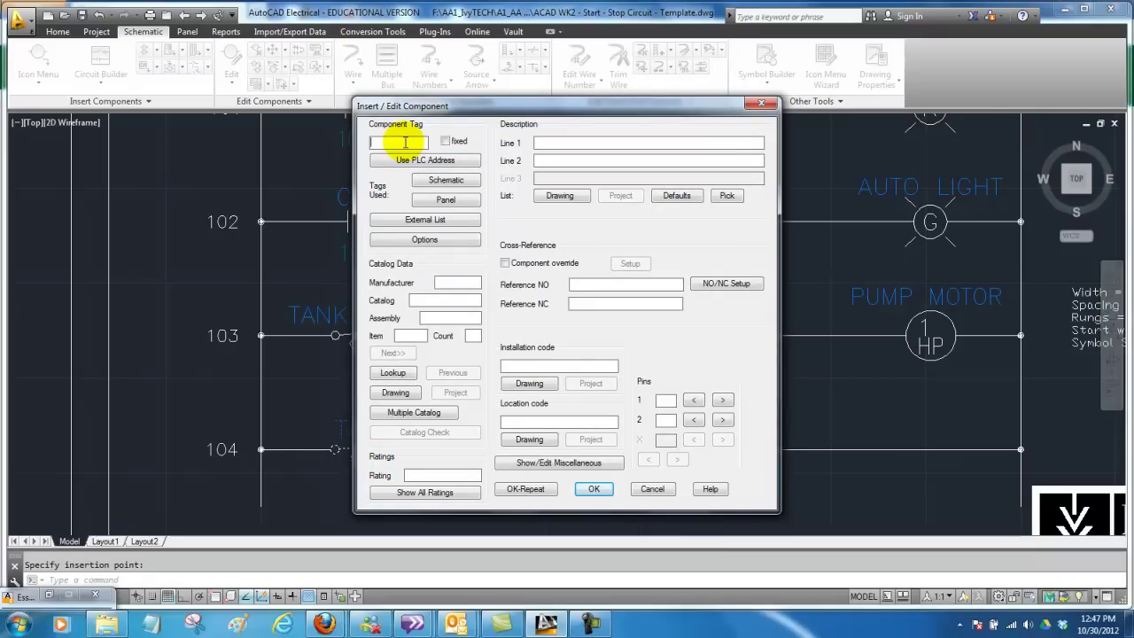
text(TEMPERATURE)
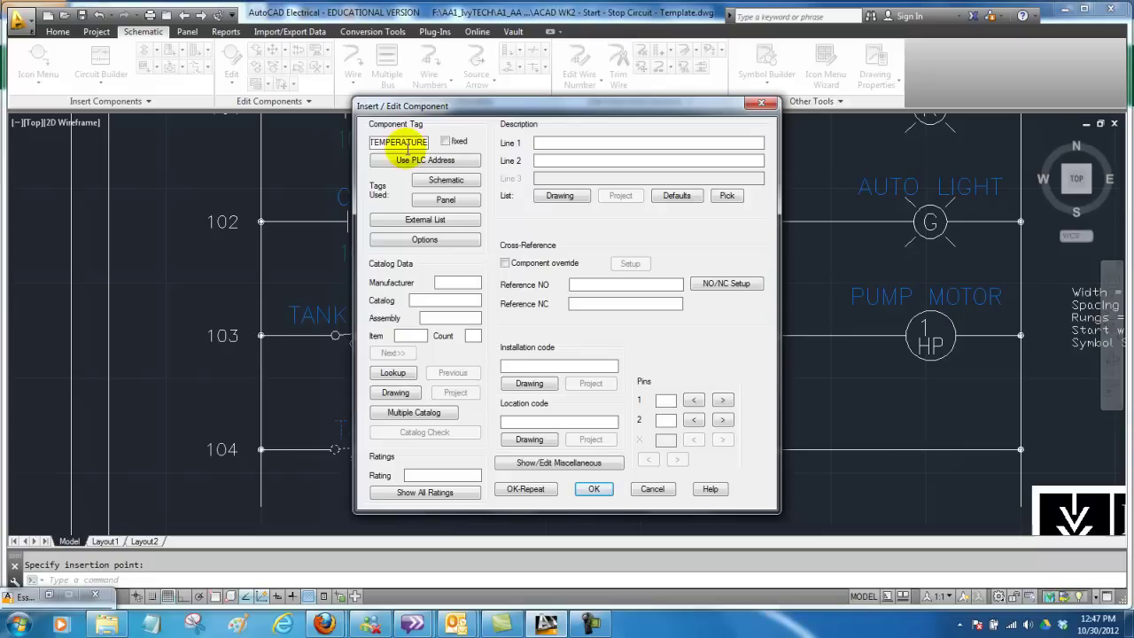
click(594, 490)
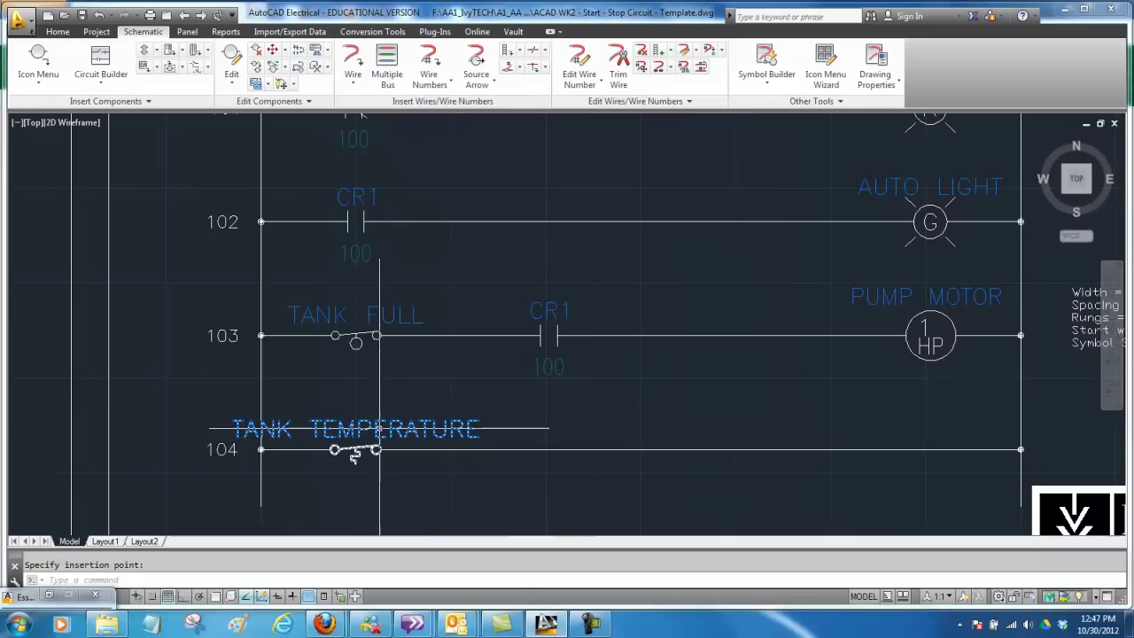
Move the TANK TEMPERATURE label slightly right so it sits above the switch.
click(354, 451)
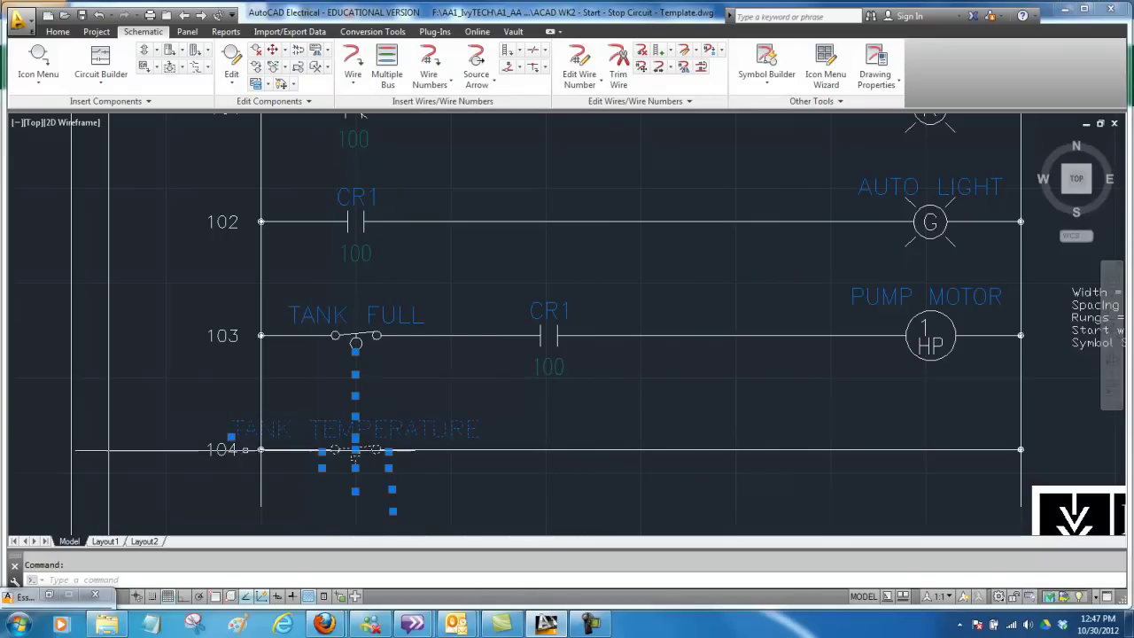
click(231, 437)
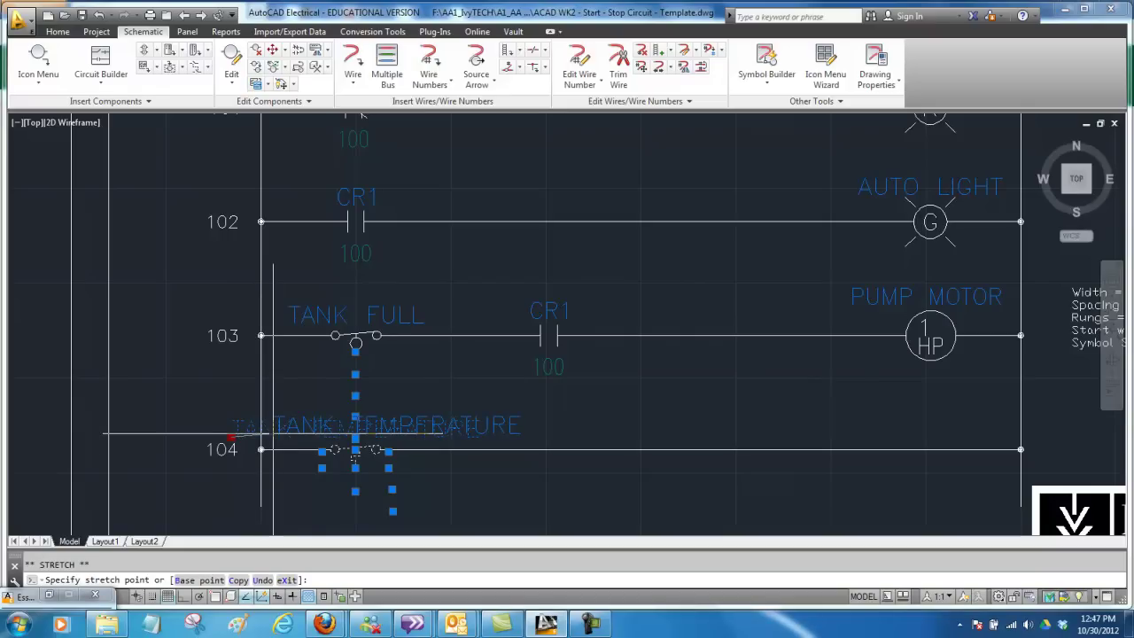
click(273, 435)
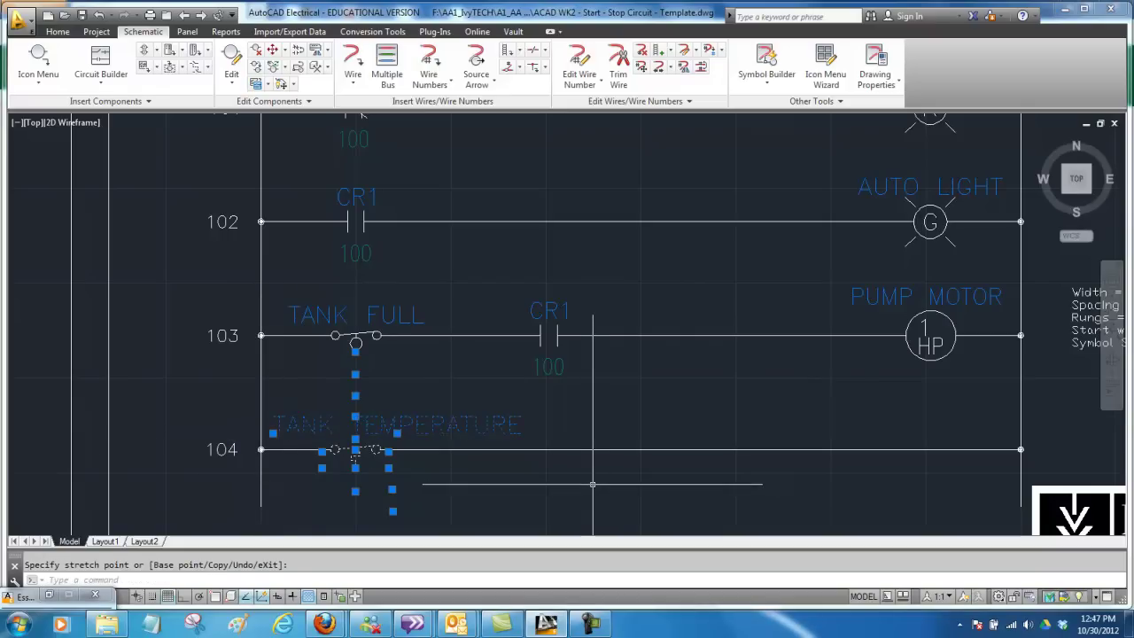
key(Escape)
key(Escape)
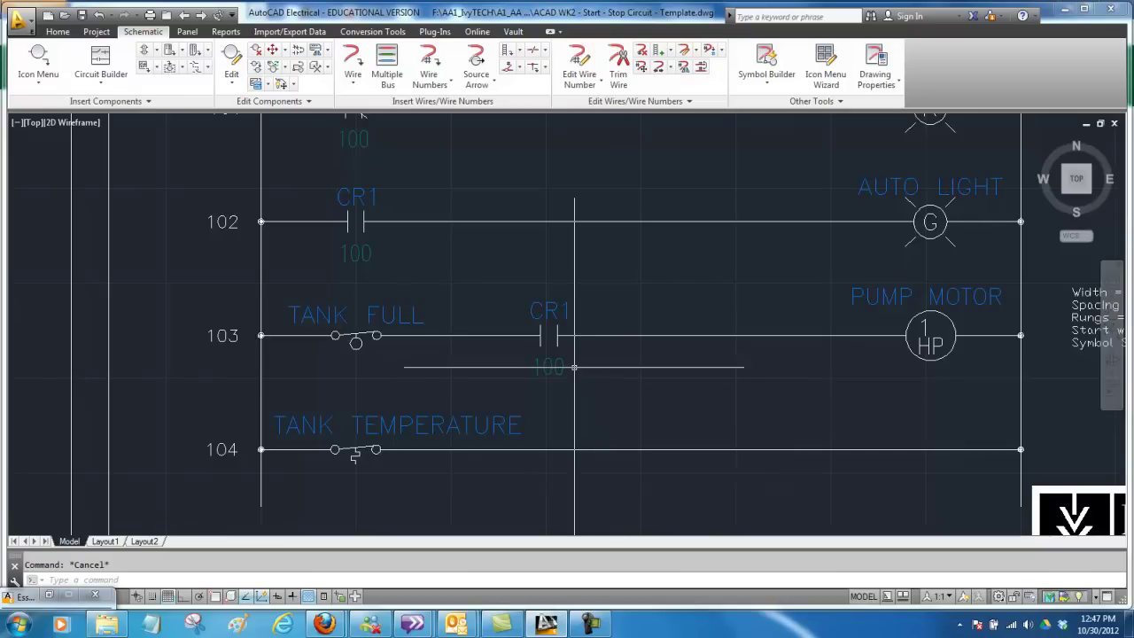
Insert a normally open level switch on rung 104 after the temperature switch, tagged TANK FULL.
click(40, 55)
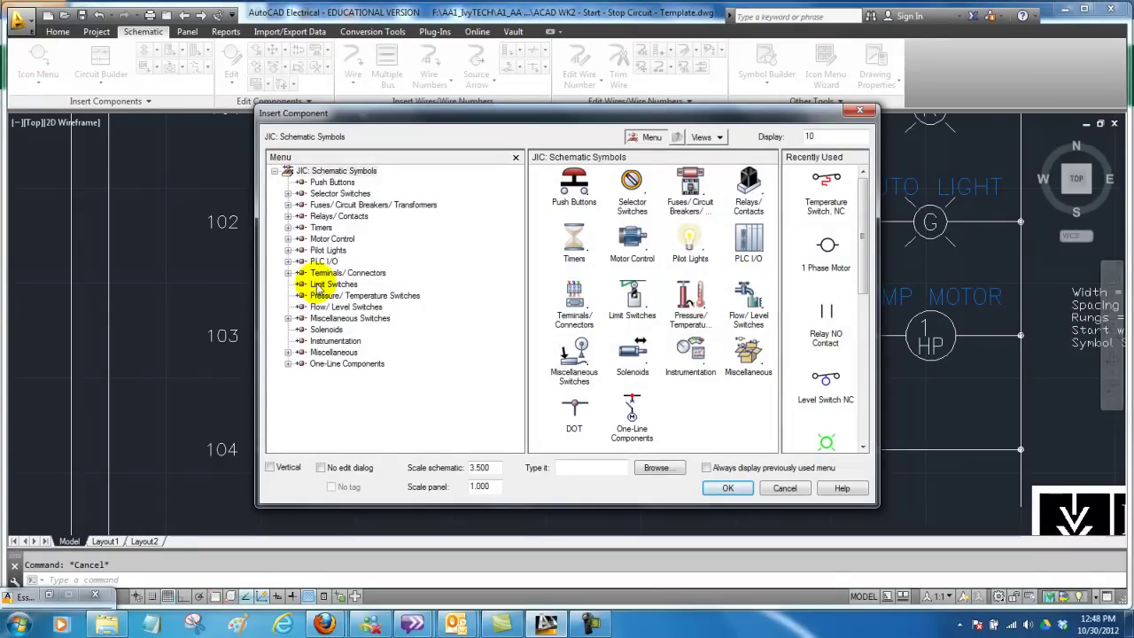
click(353, 307)
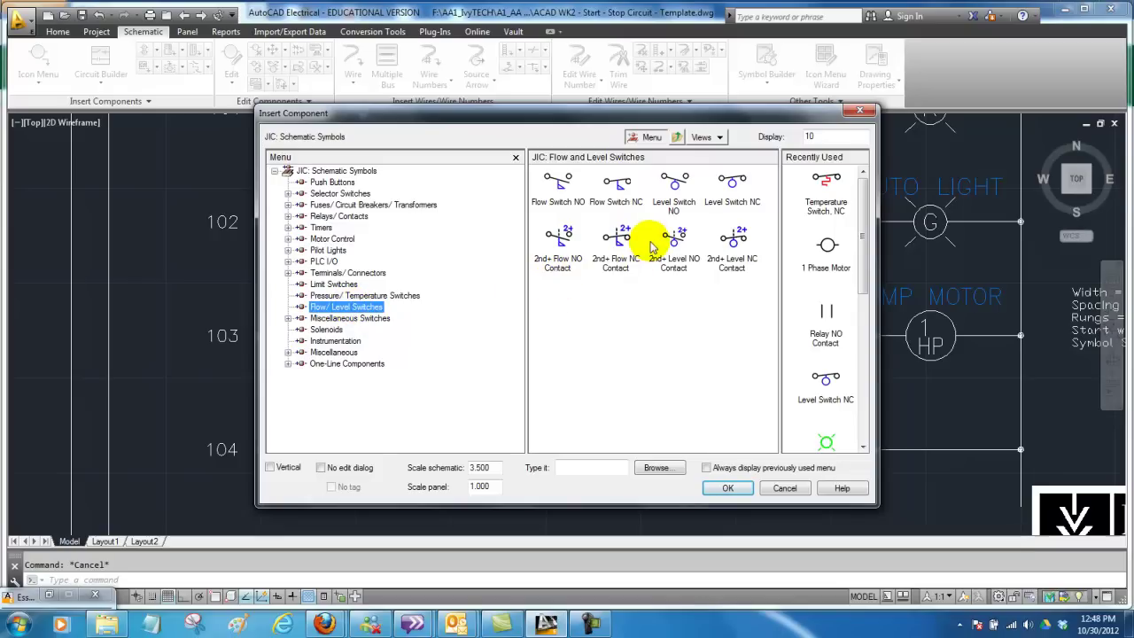
click(676, 184)
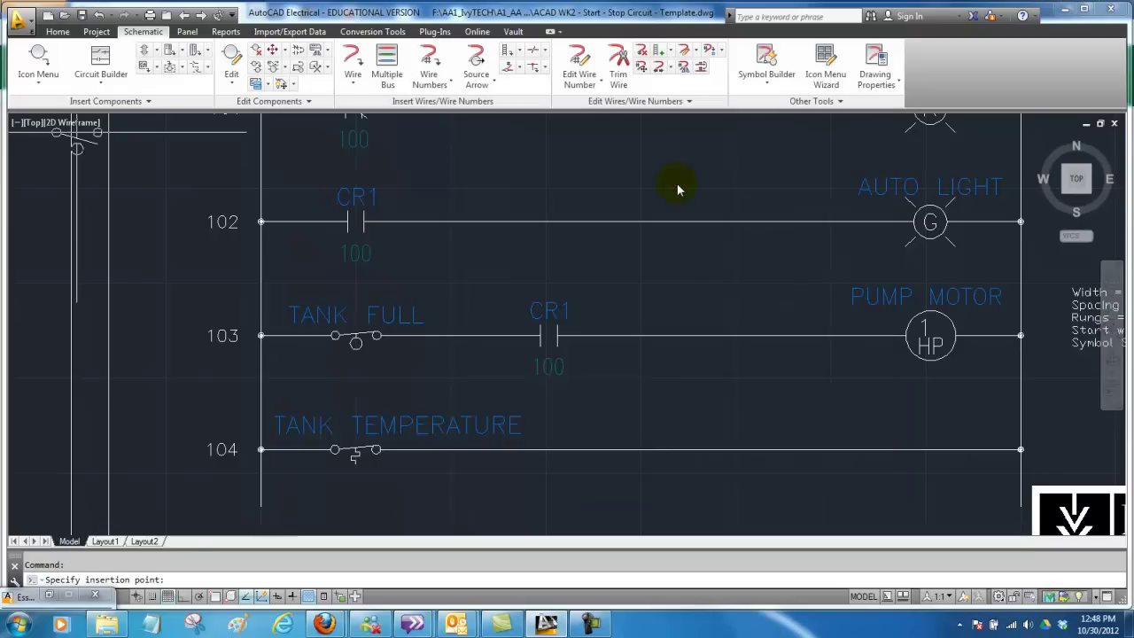
click(667, 450)
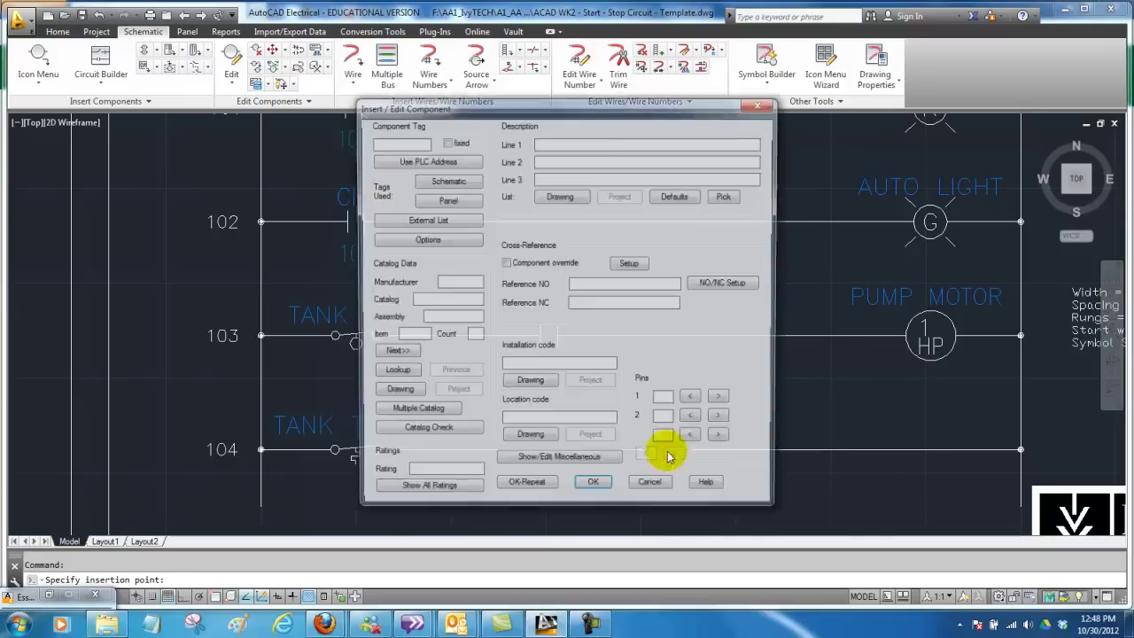
click(405, 142)
key(BackSpace)
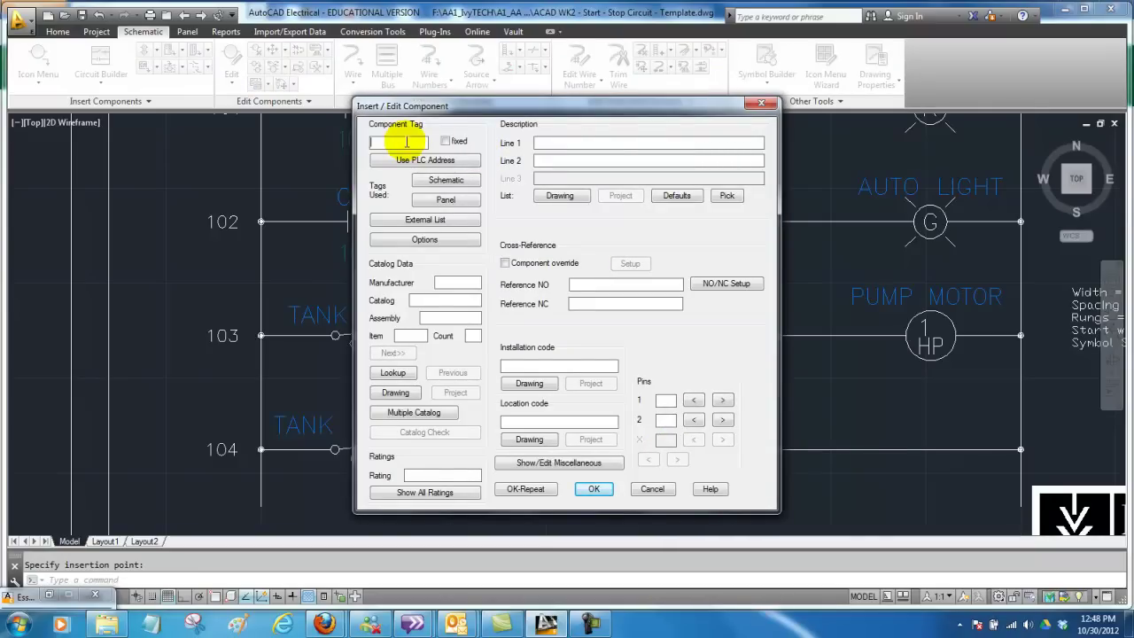
text(TANK FULL)
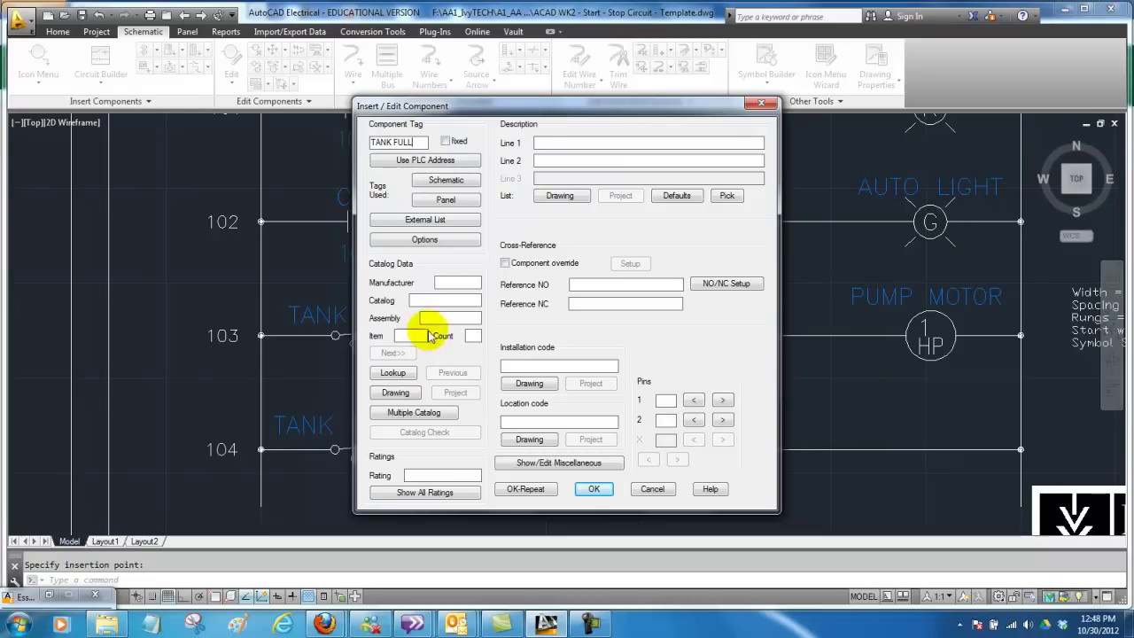
click(594, 489)
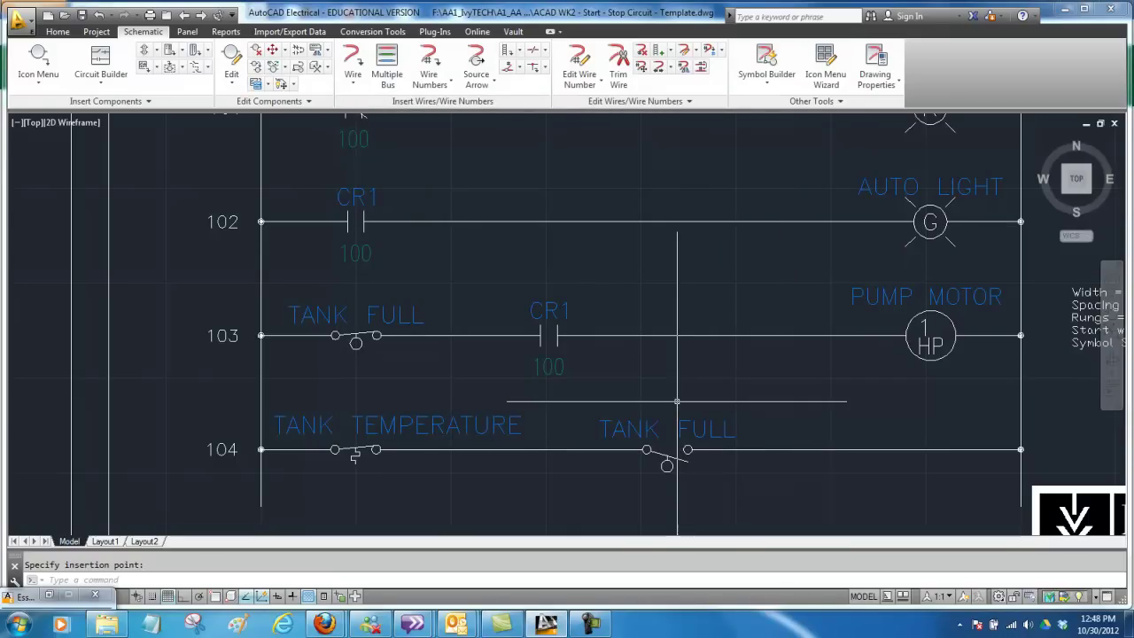
click(59, 71)
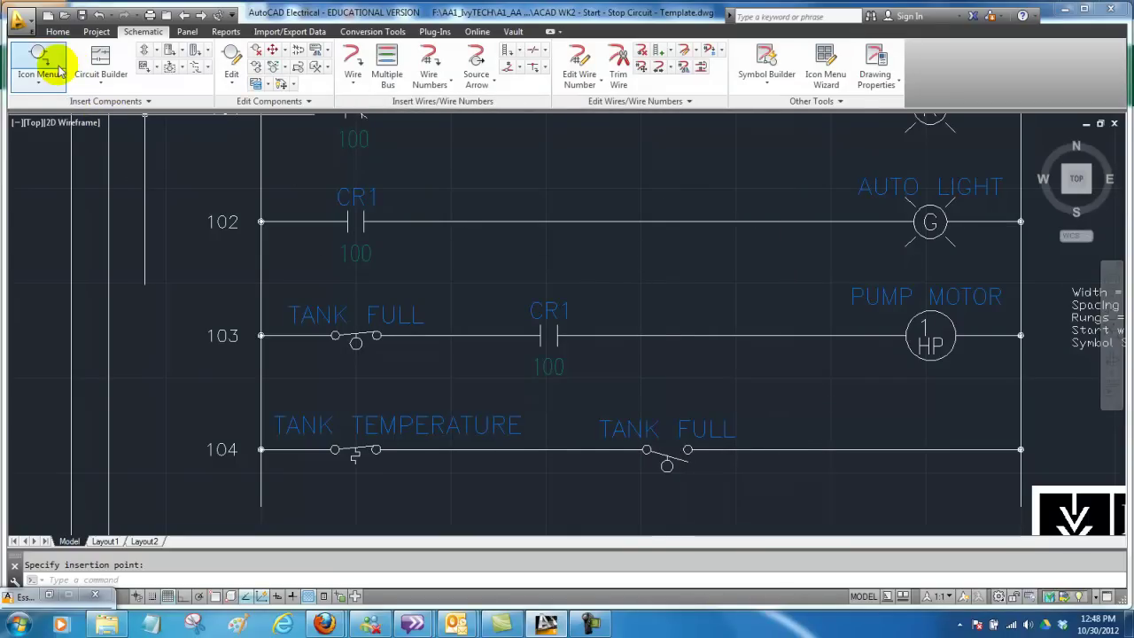
Insert a fixed resistor from Miscellaneous > Electronics near the right rail of rung 104.
click(39, 55)
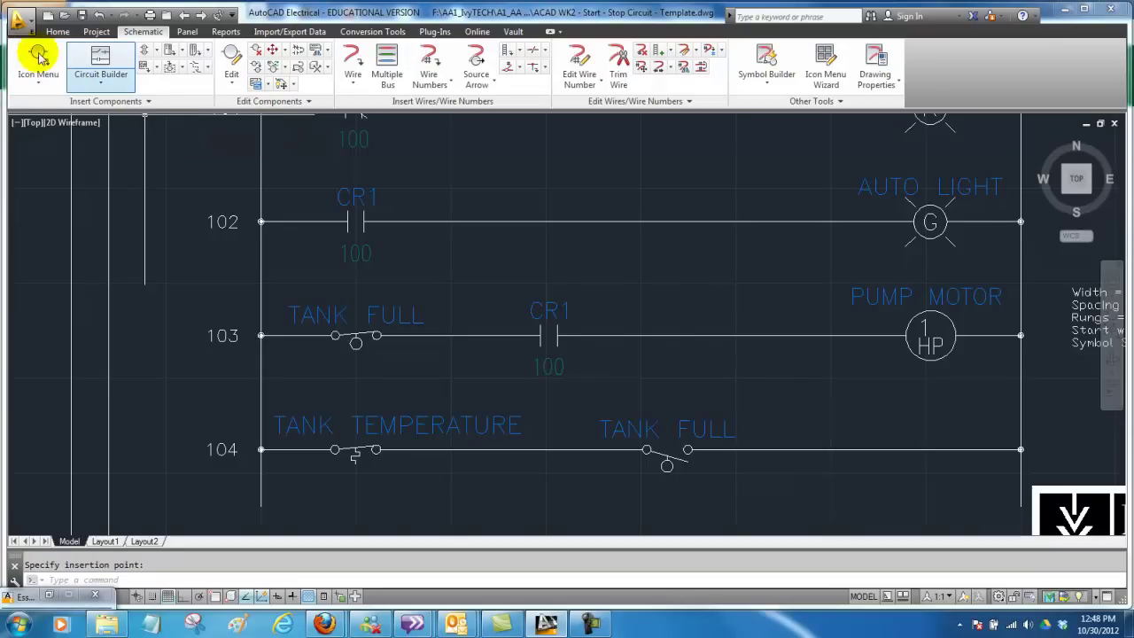
click(39, 55)
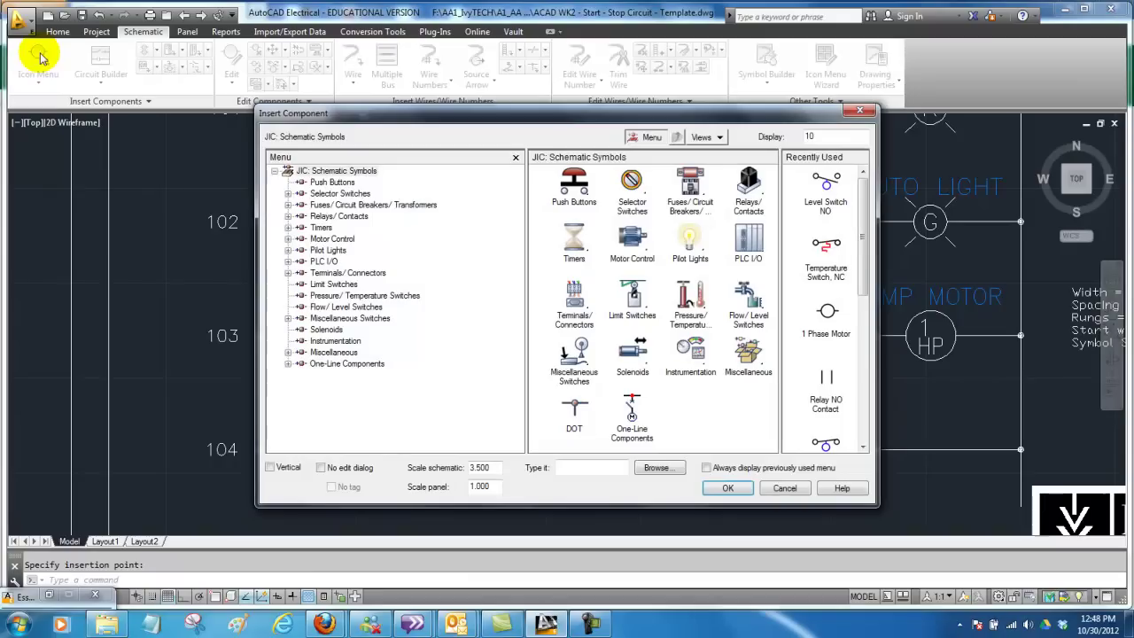
click(321, 353)
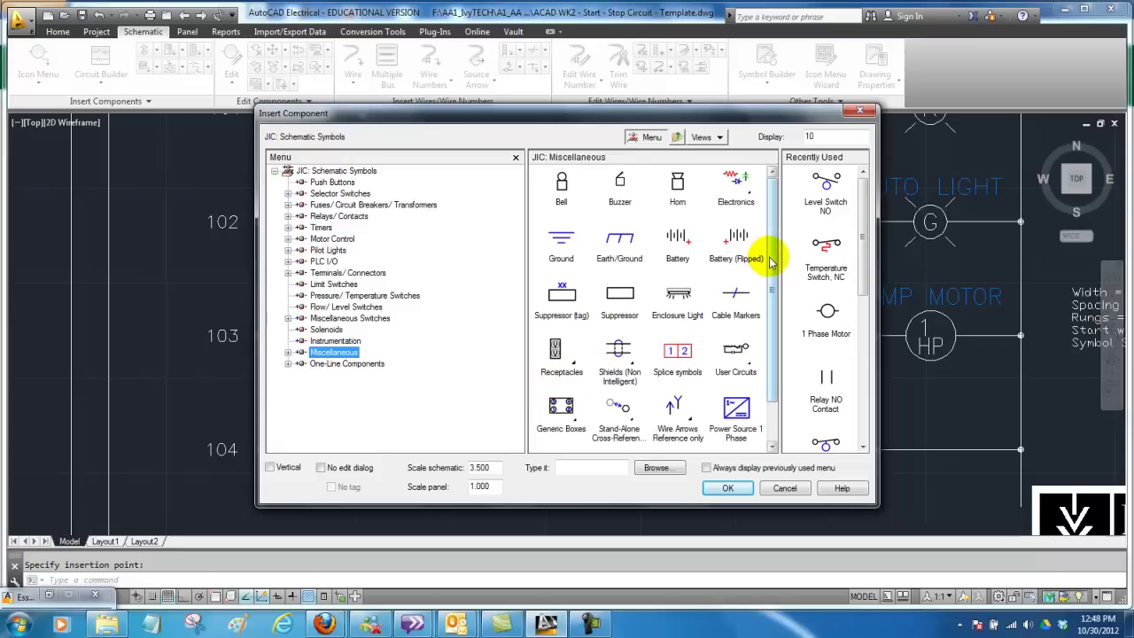
scroll(770, 262, down, 1)
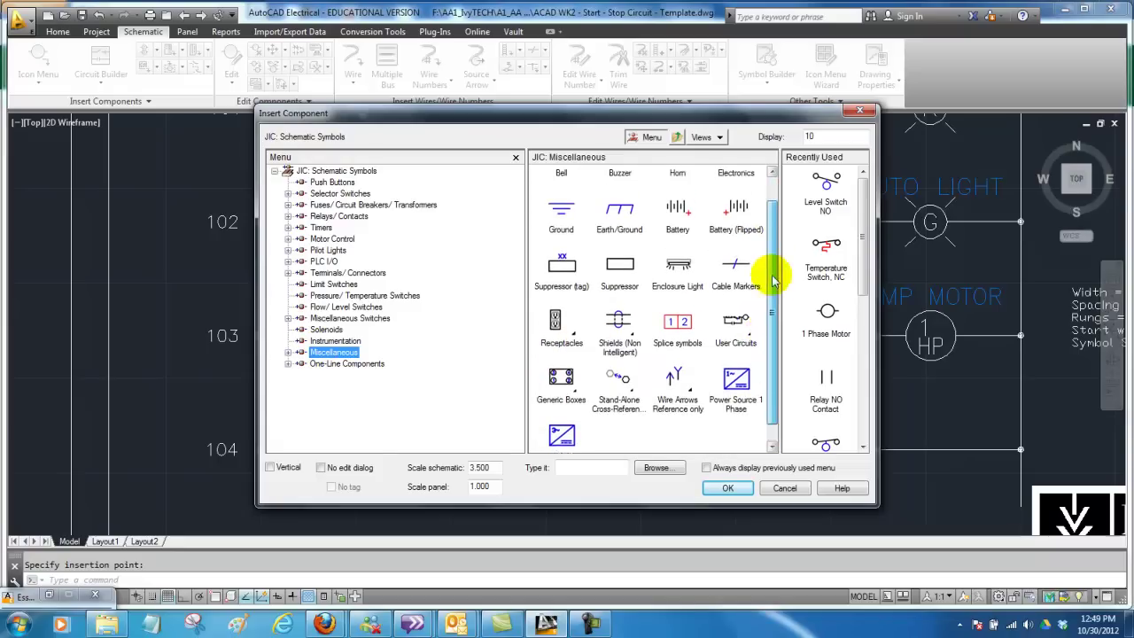
scroll(770, 282, up, 1)
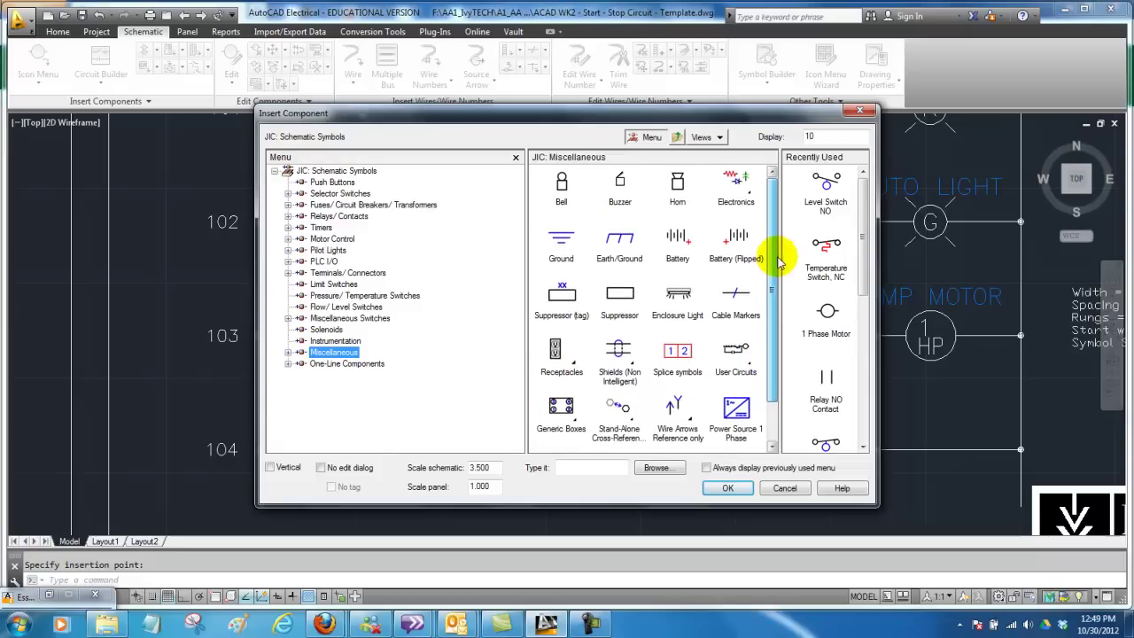
click(287, 353)
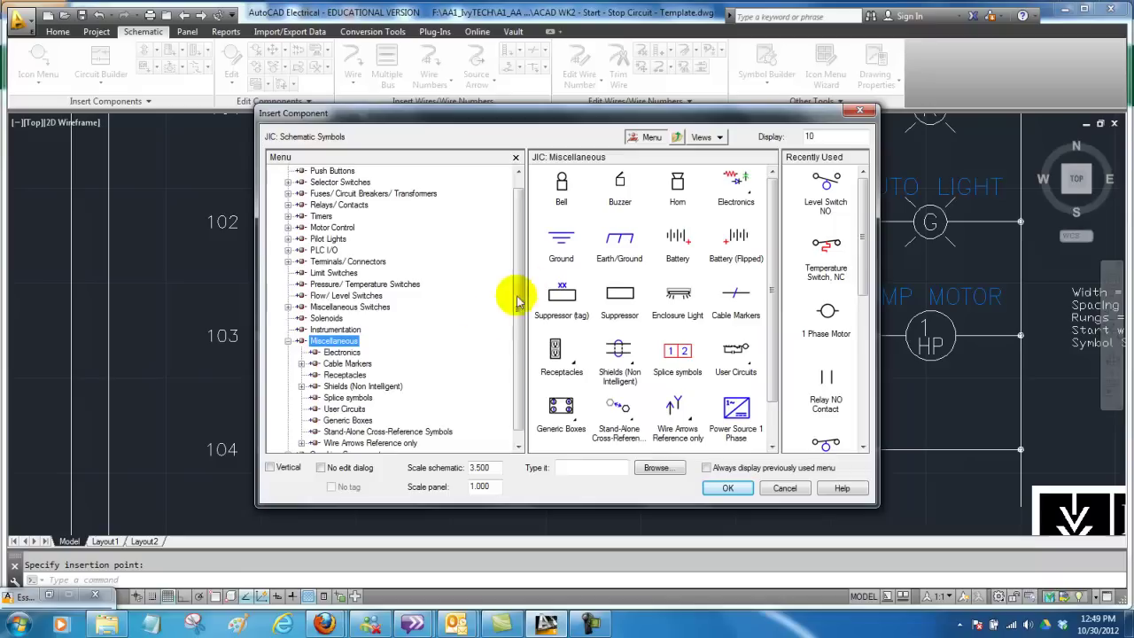
scroll(508, 308, down, 1)
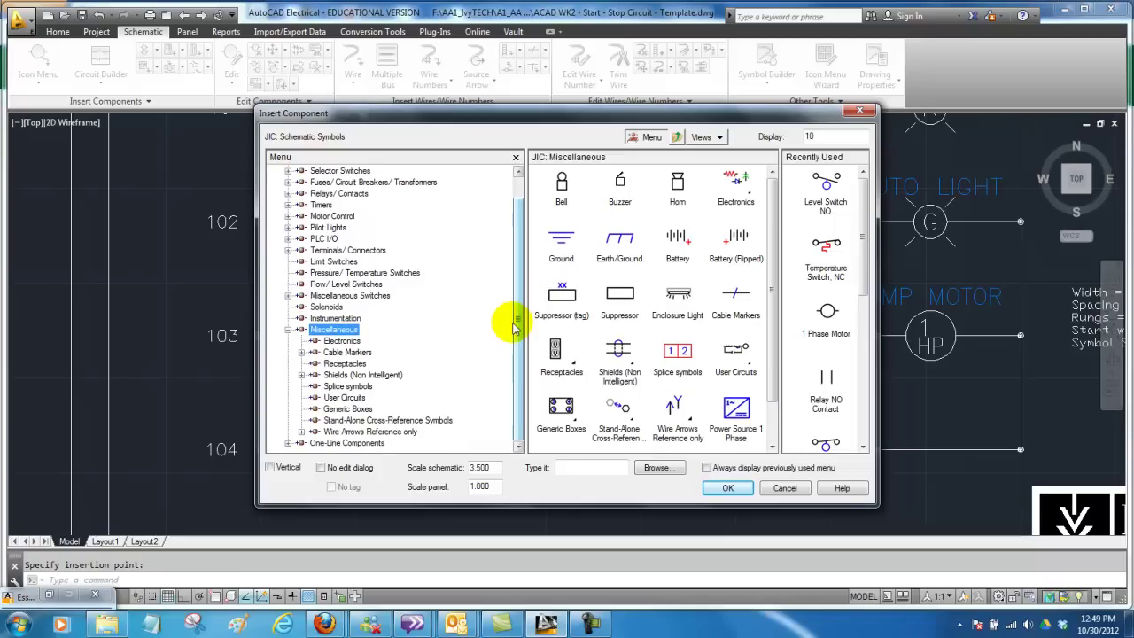
click(354, 346)
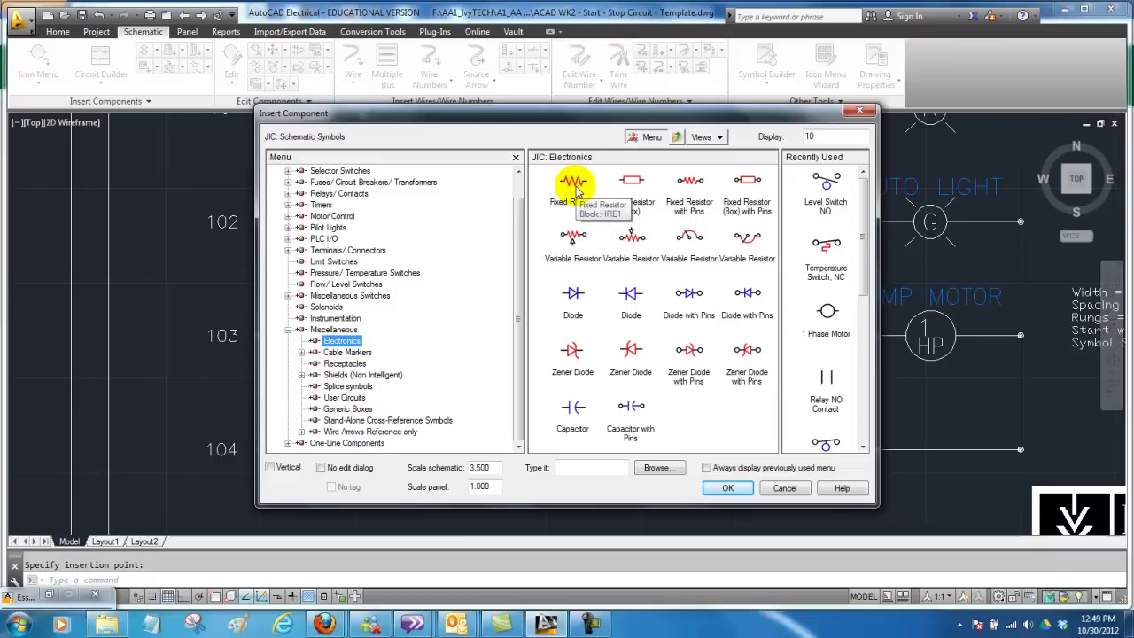
click(574, 185)
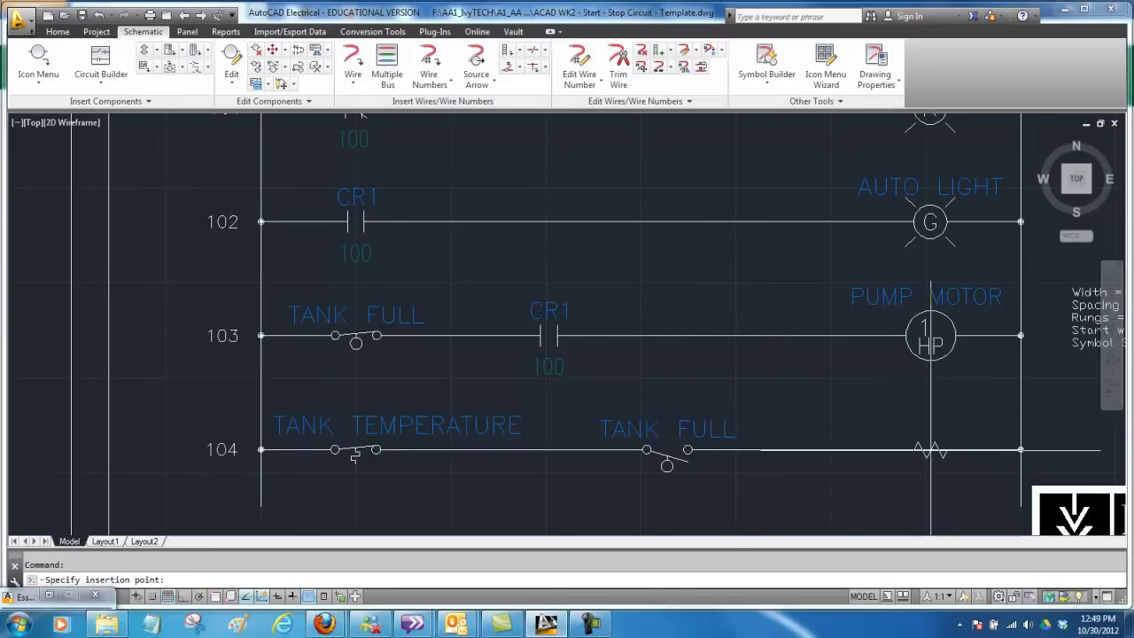
click(930, 450)
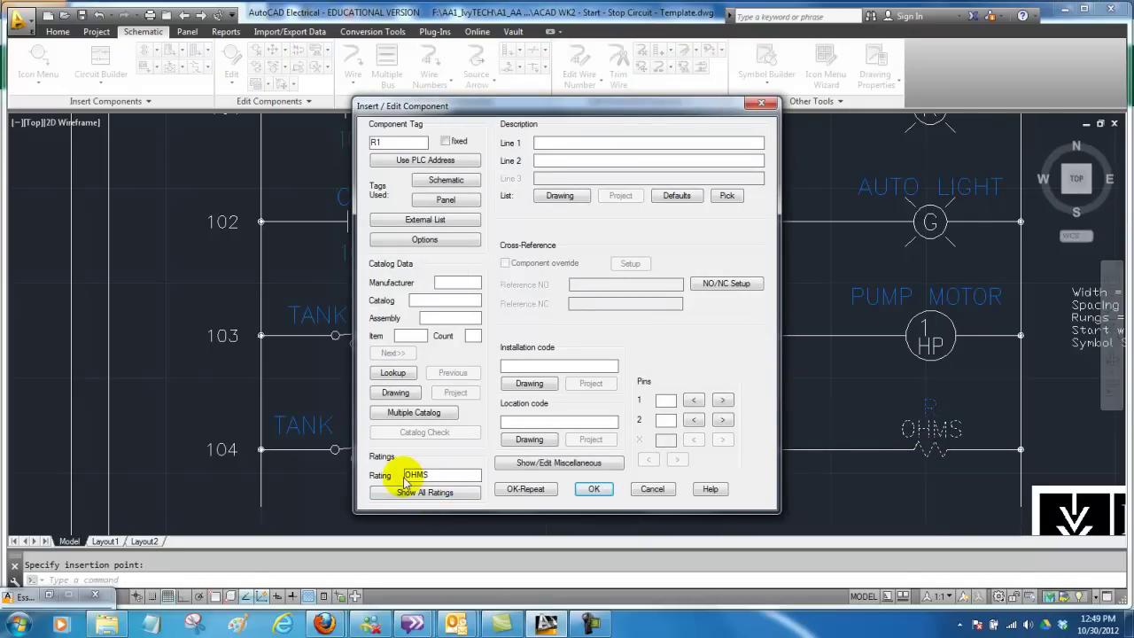
Give the resistor a 20 OHMS rating and the tag TANK HEATER.
click(405, 475)
text(20)
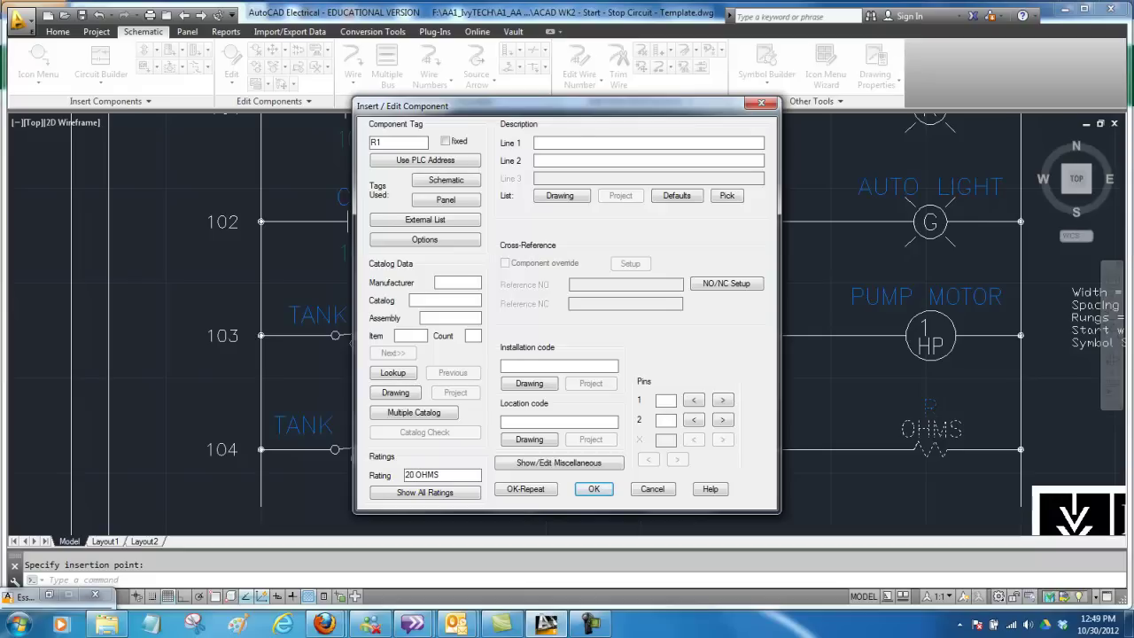
click(395, 142)
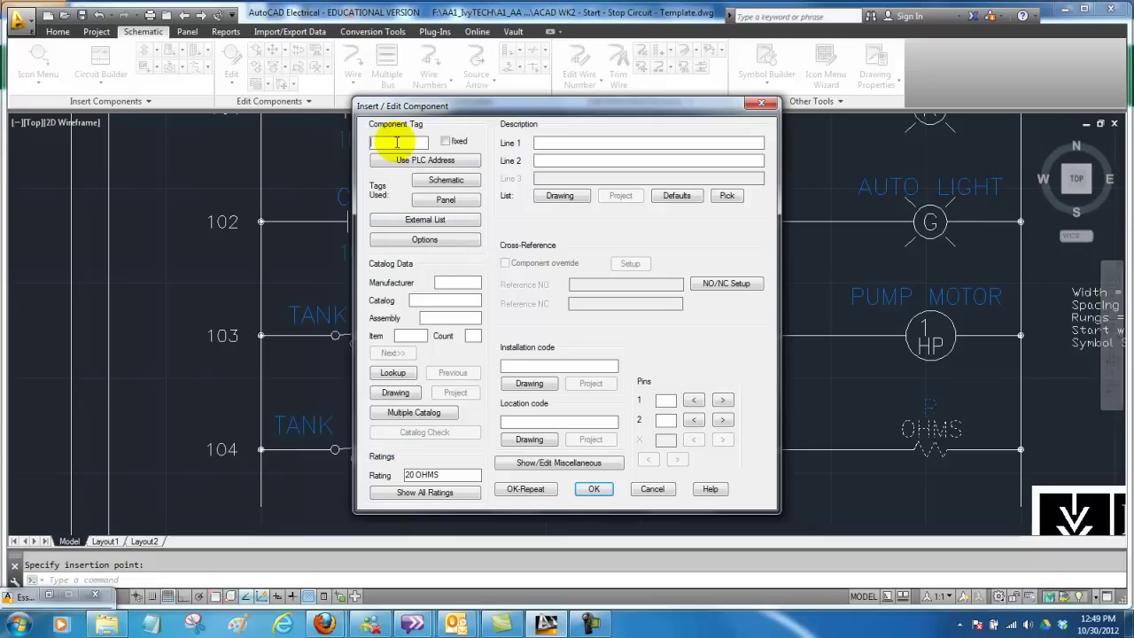
text(TANK HEATER)
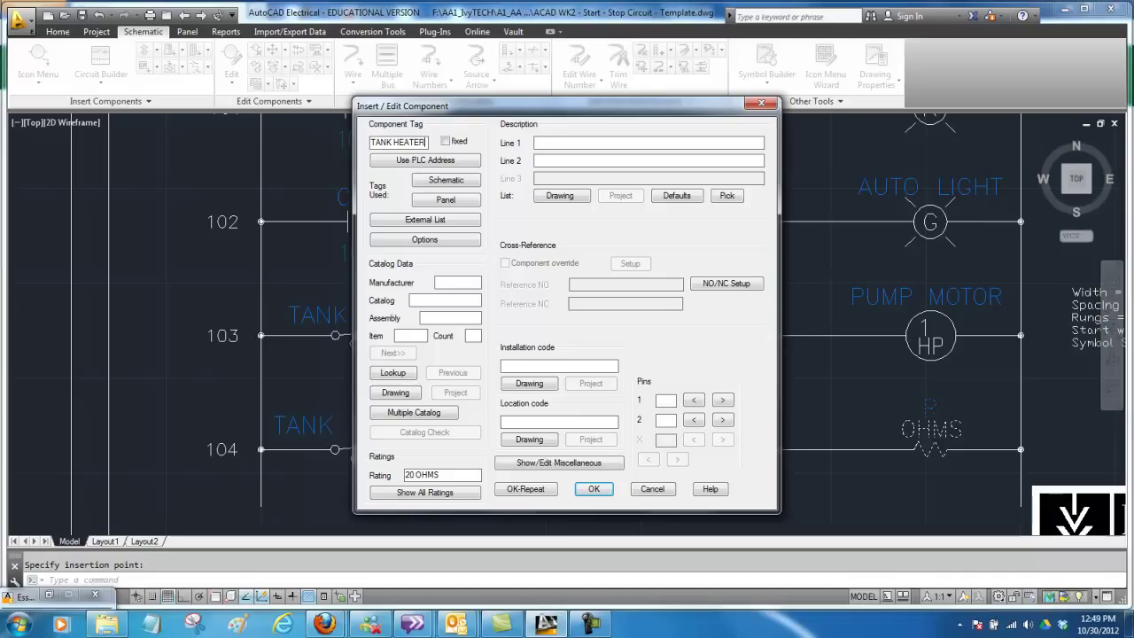
click(593, 489)
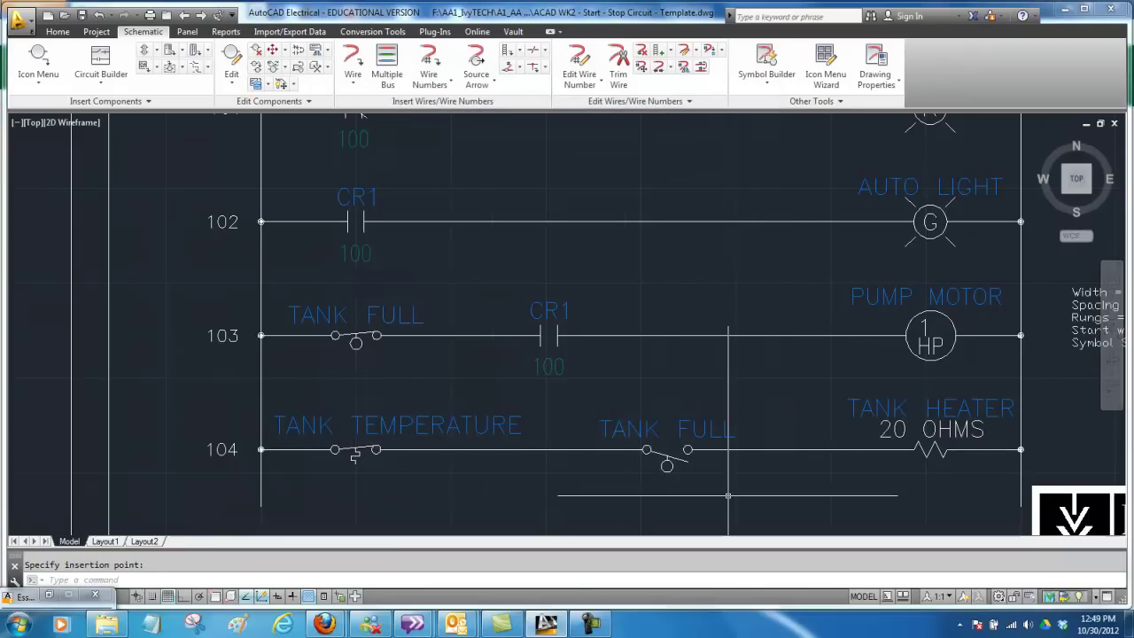
Number only the un-numbered wires drawing-wide, then undo the numbering with Ctrl+Z.
scroll(727, 494, down, 2)
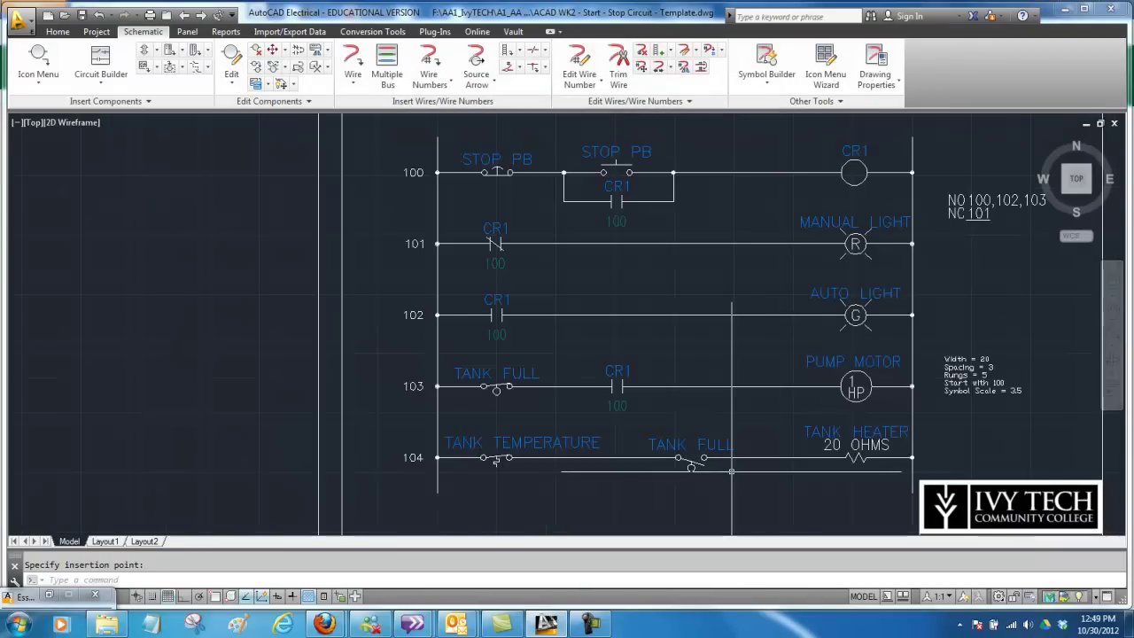
middle_drag(731, 470, 629, 483)
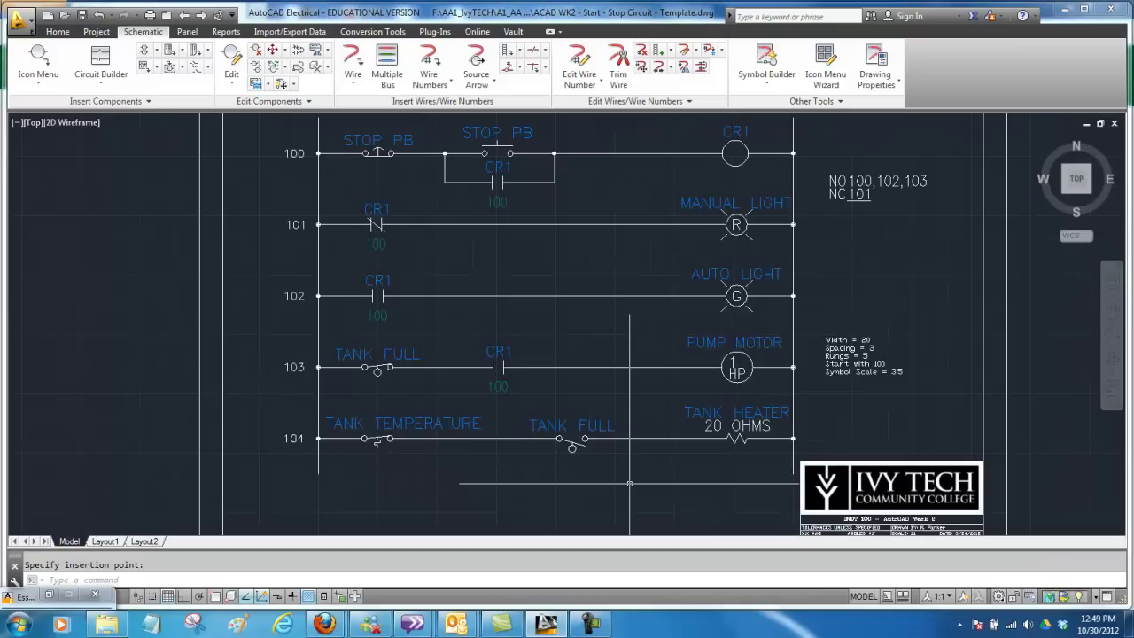
scroll(629, 483, down, 1)
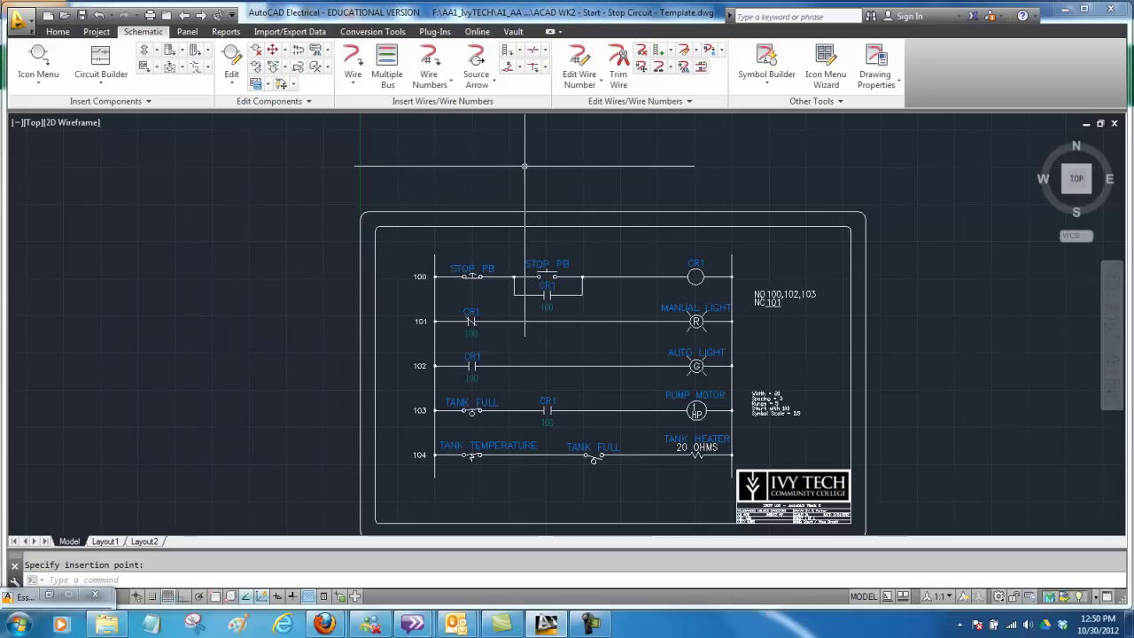
click(433, 60)
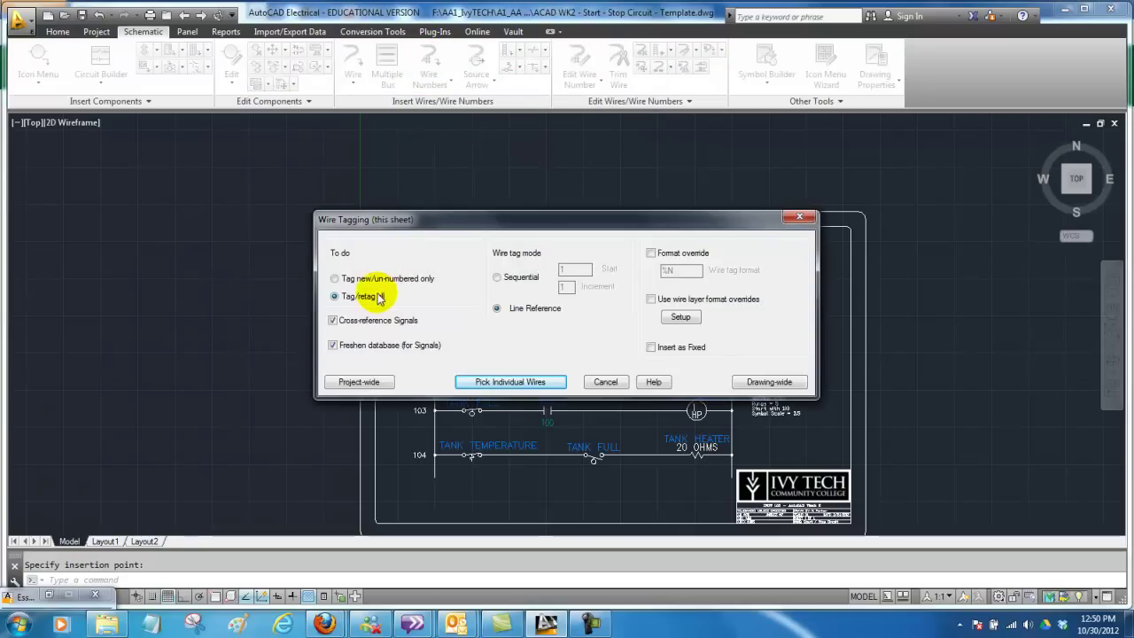
click(335, 279)
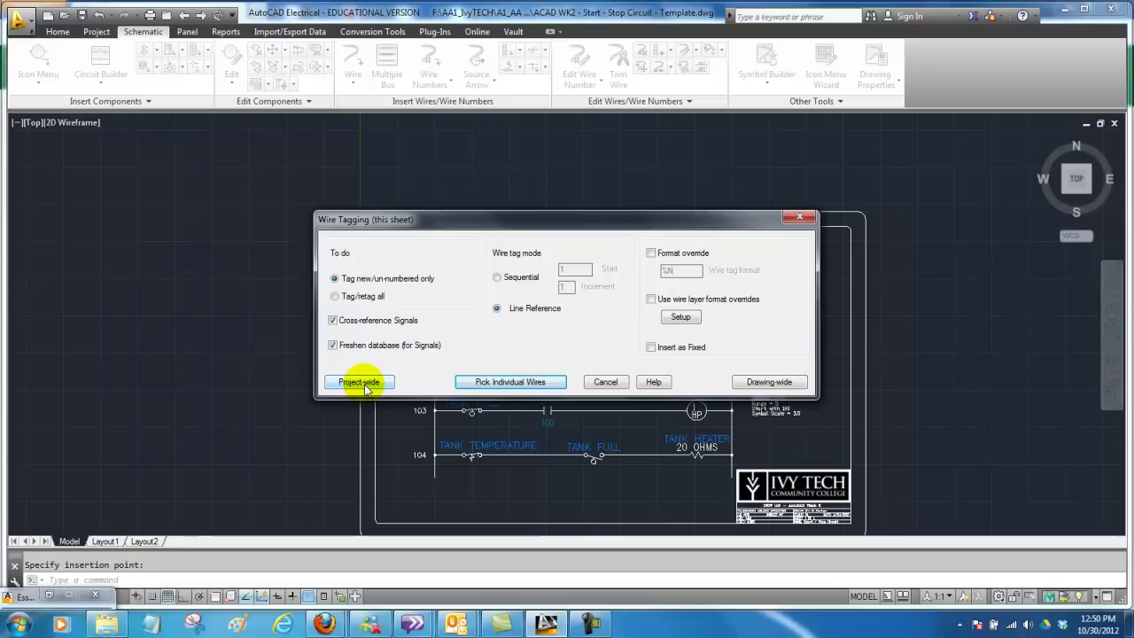
click(769, 383)
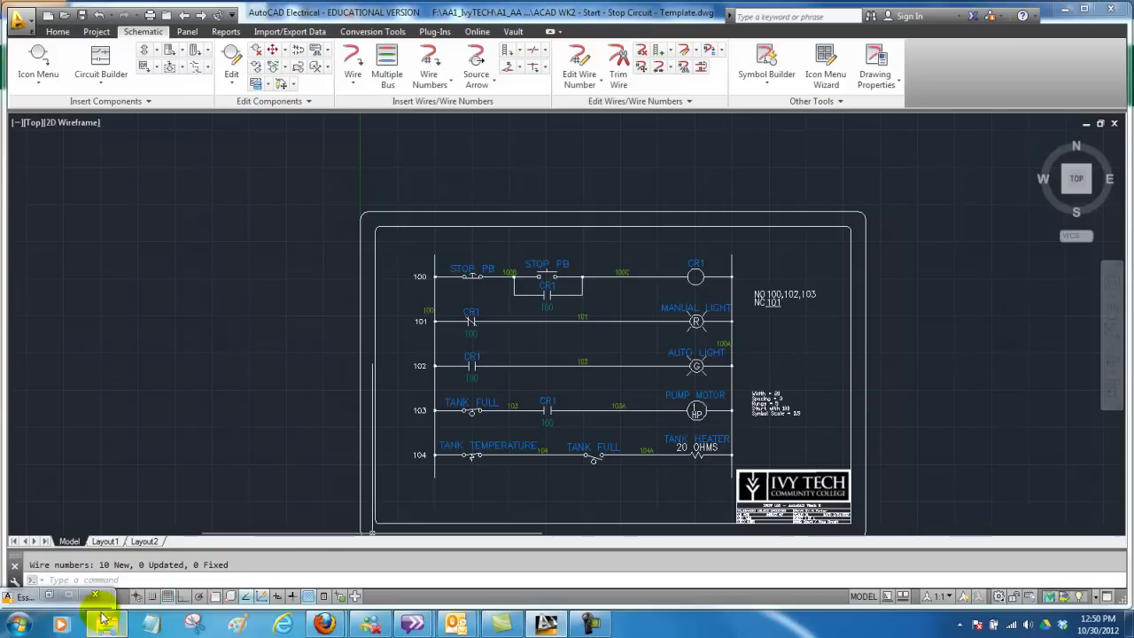
click(125, 580)
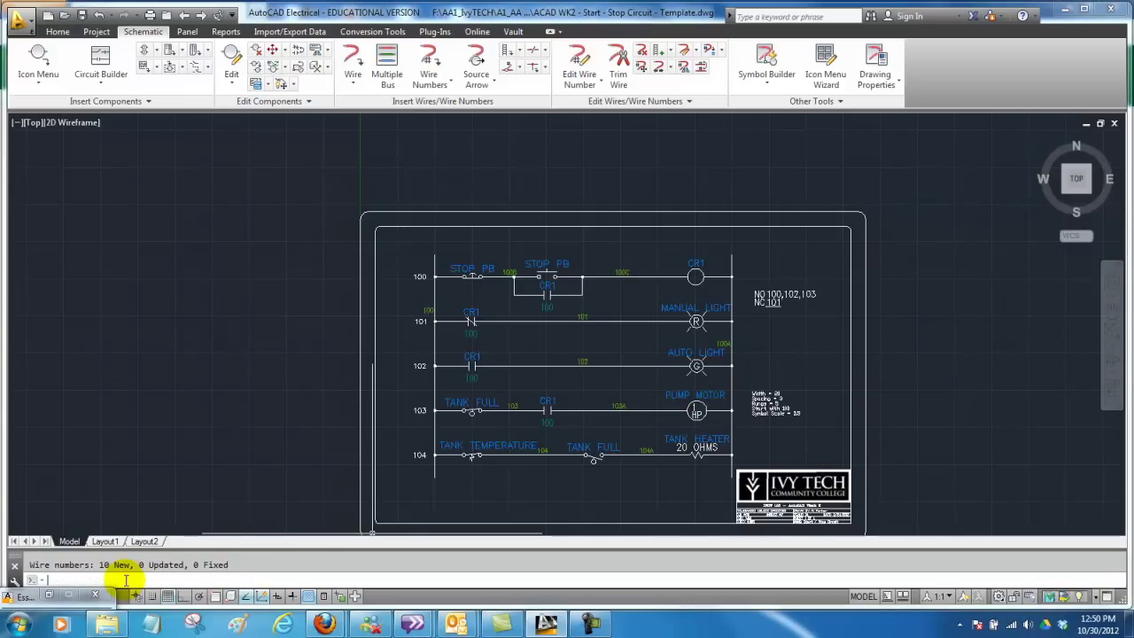
key(ctrl+z)
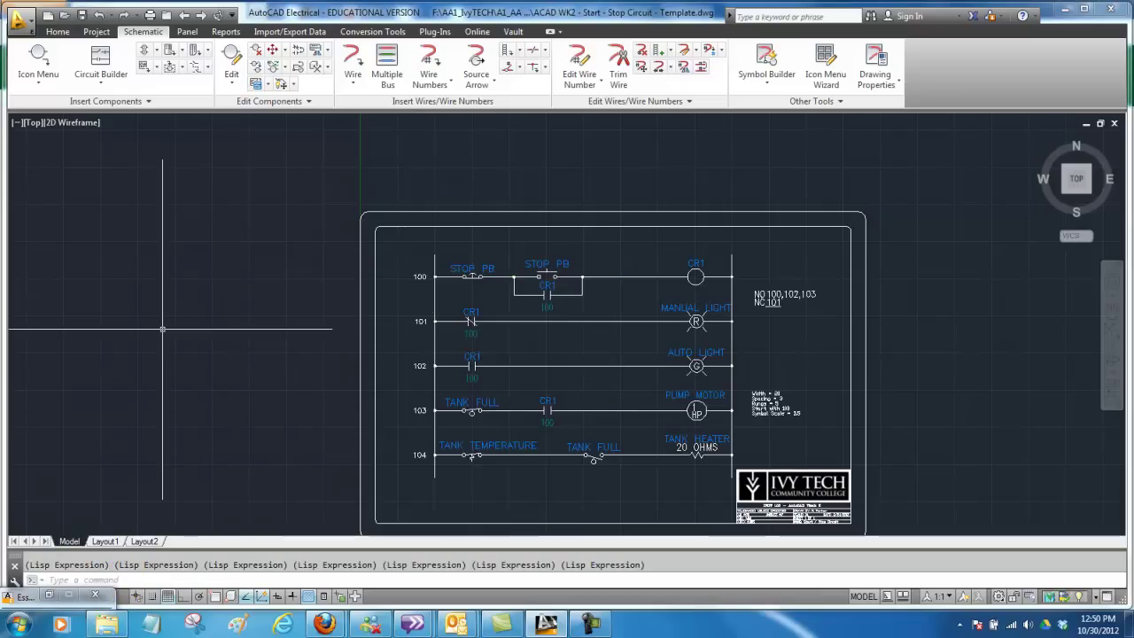
Number the un-numbered wires drawing-wide sequentially, starting at 1.
click(451, 85)
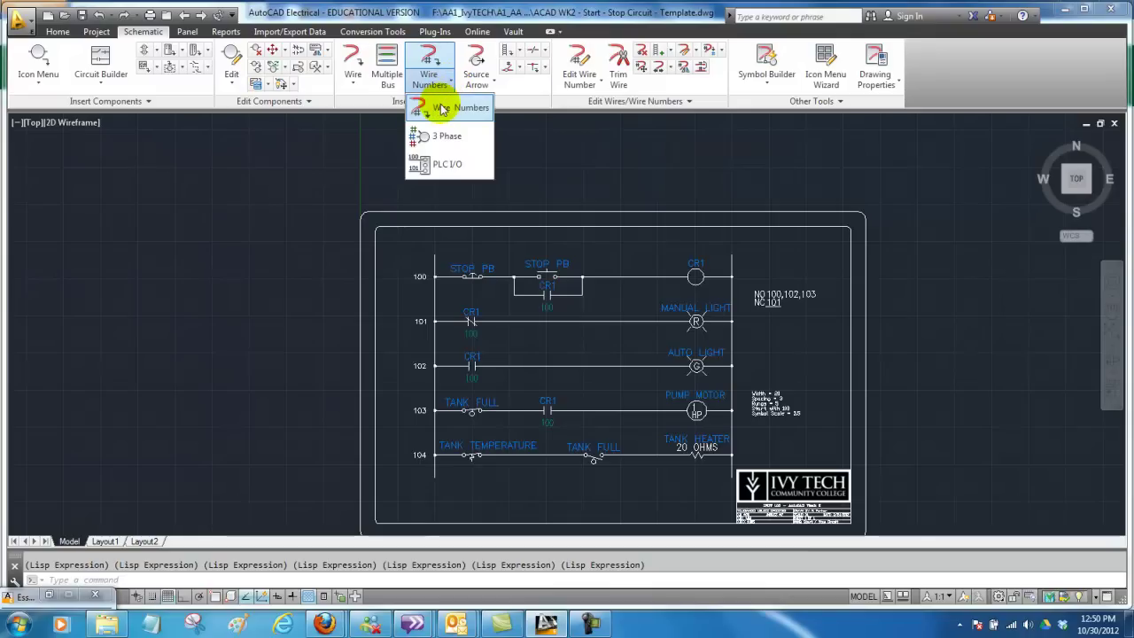
click(439, 108)
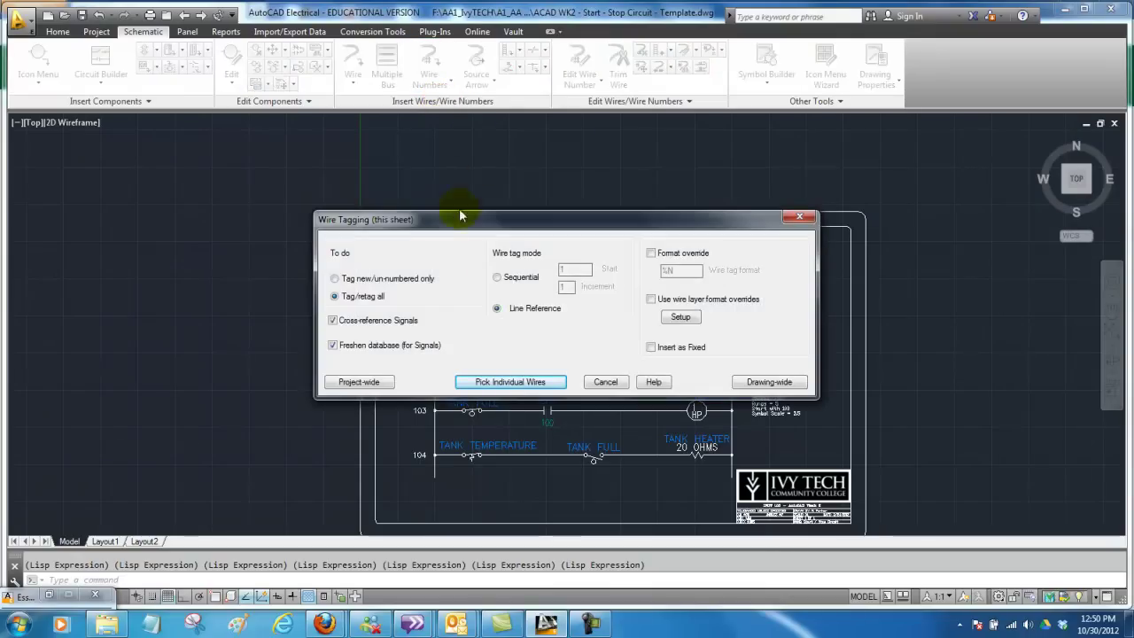
click(496, 277)
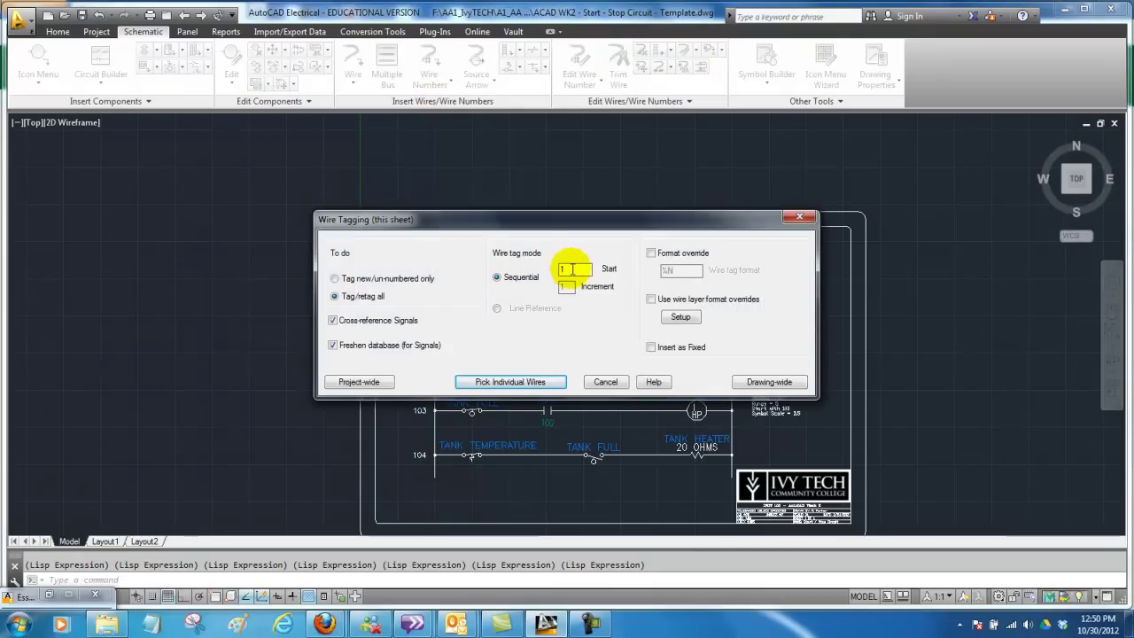
click(335, 279)
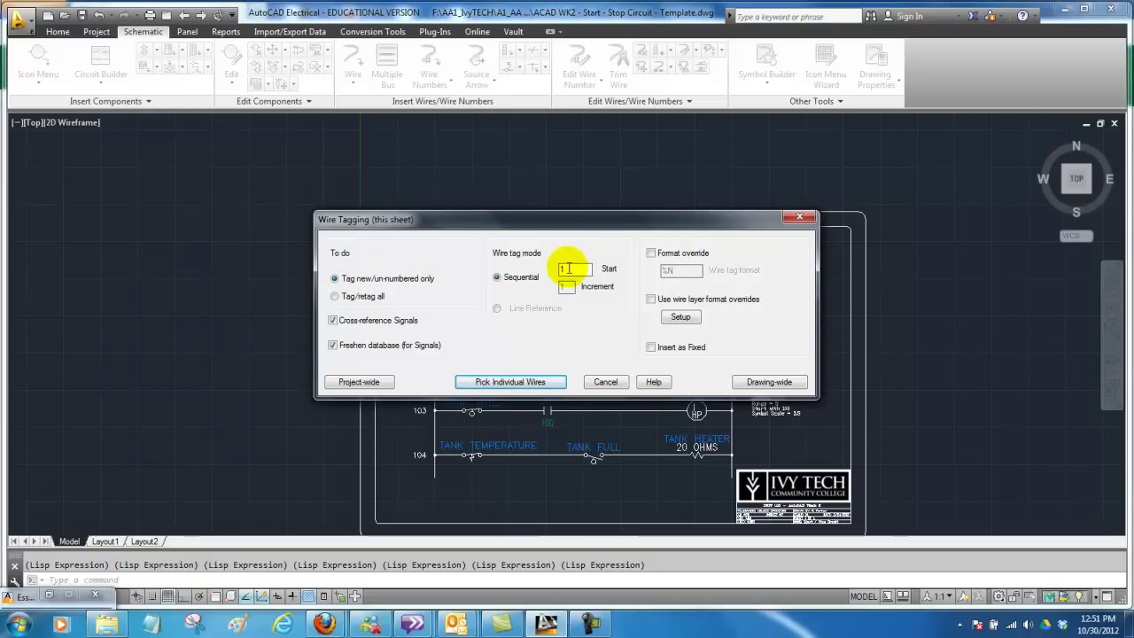
click(767, 382)
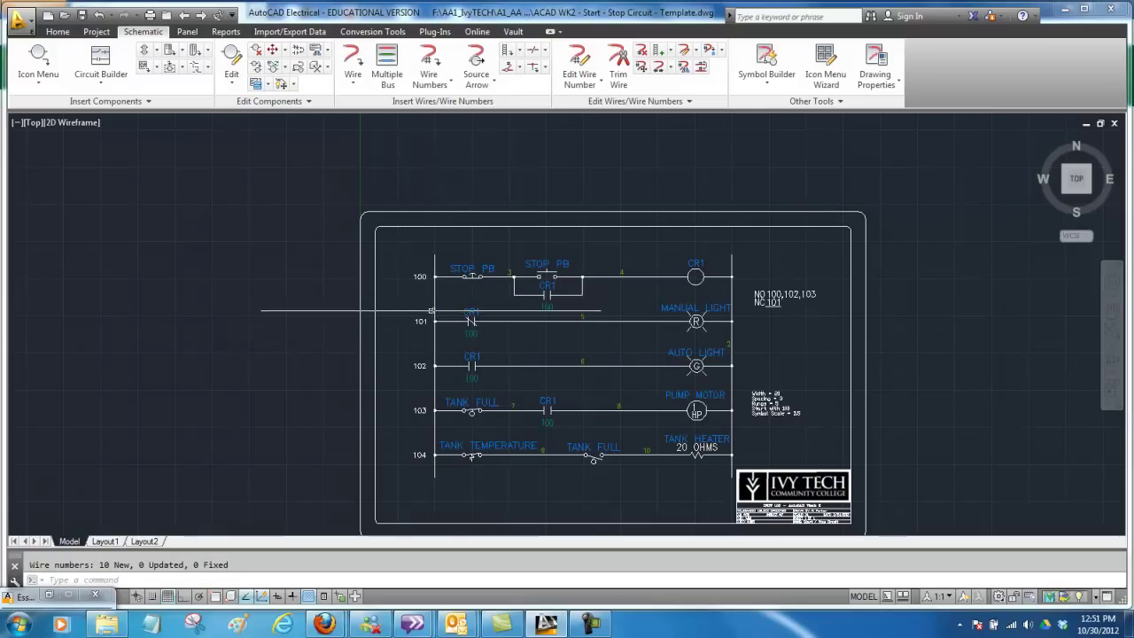
scroll(424, 310, up, 6)
scroll(427, 314, down, 6)
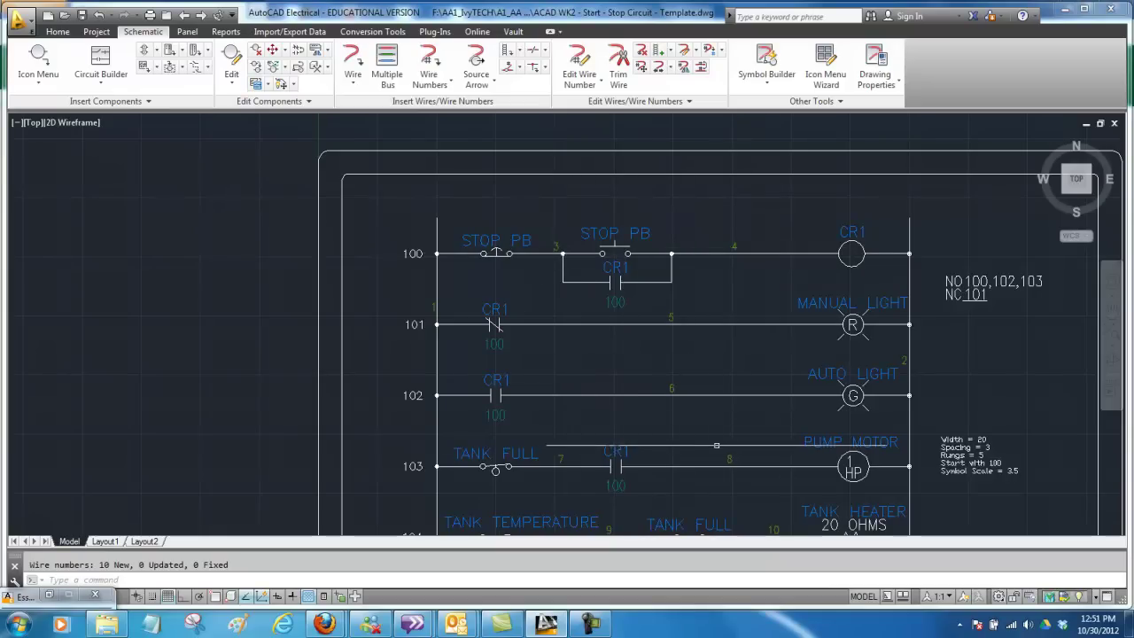
scroll(718, 407, down, 2)
middle_drag(718, 406, 669, 306)
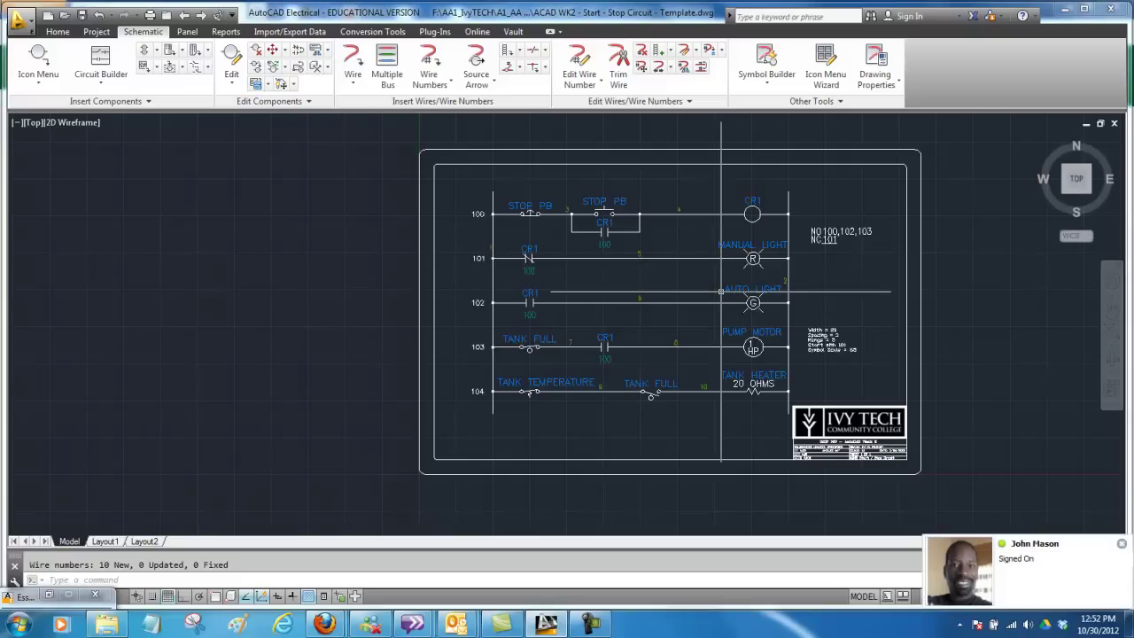
middle_drag(679, 321, 662, 232)
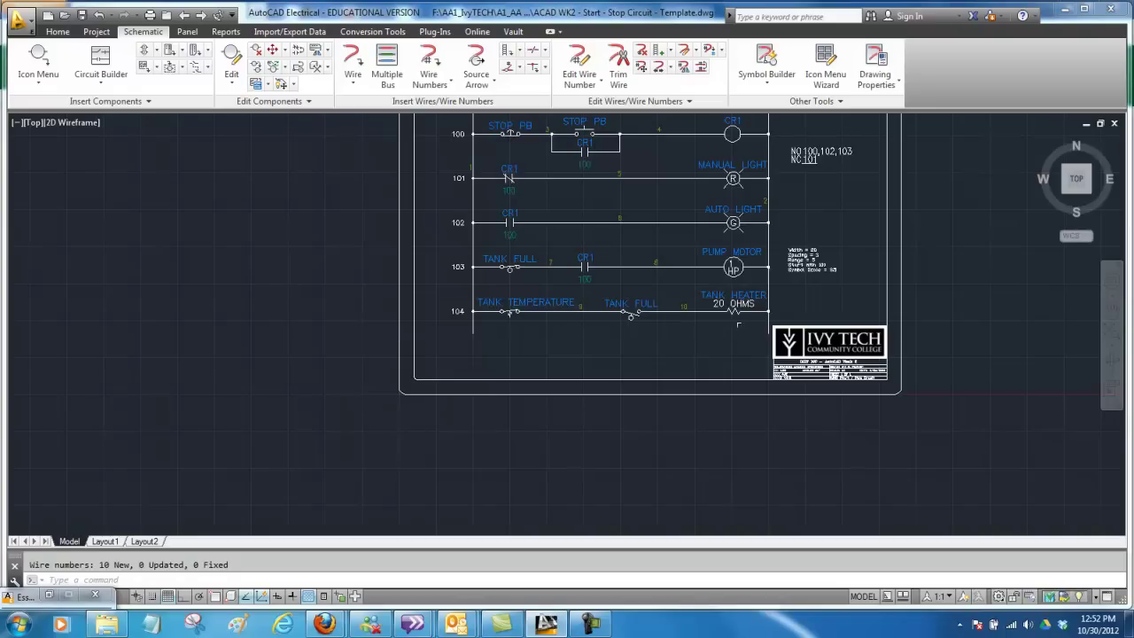
scroll(732, 326, down, 2)
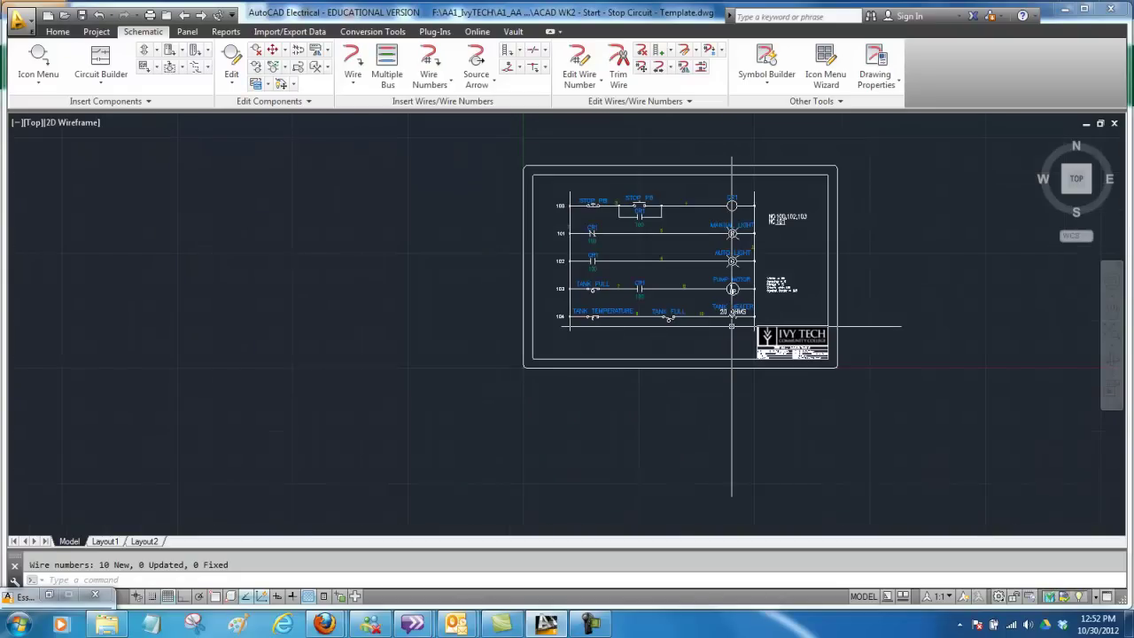
mouse_move(719, 328)
middle_down()
mouse_move(615, 387)
mouse_move(600, 418)
middle_up()
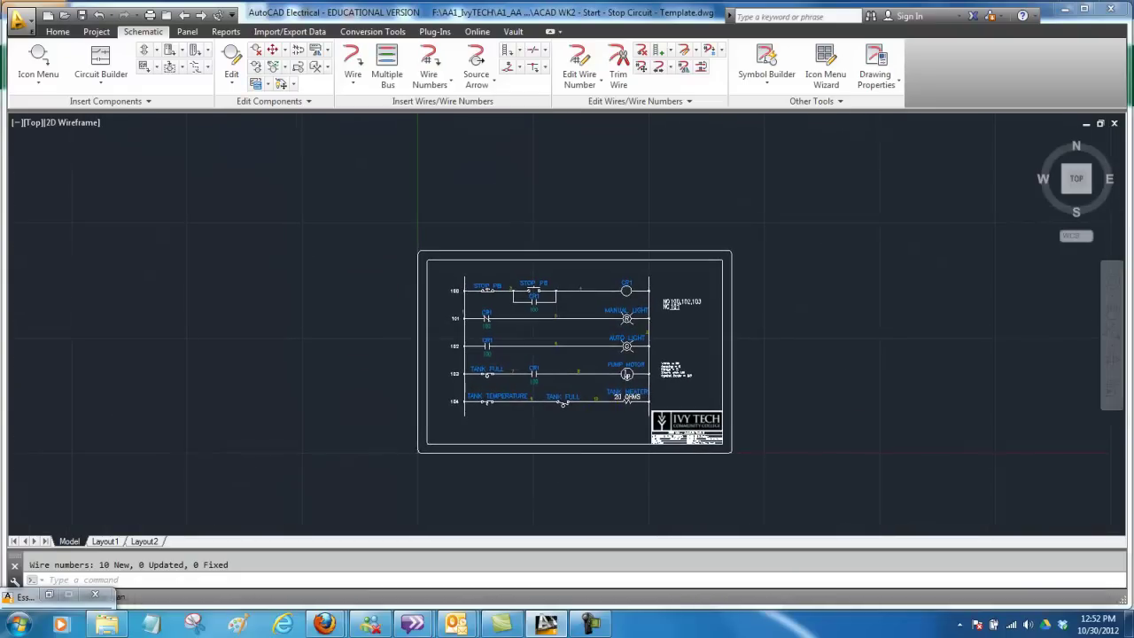
scroll(379, 361, up, 2)
scroll(246, 292, up, 3)
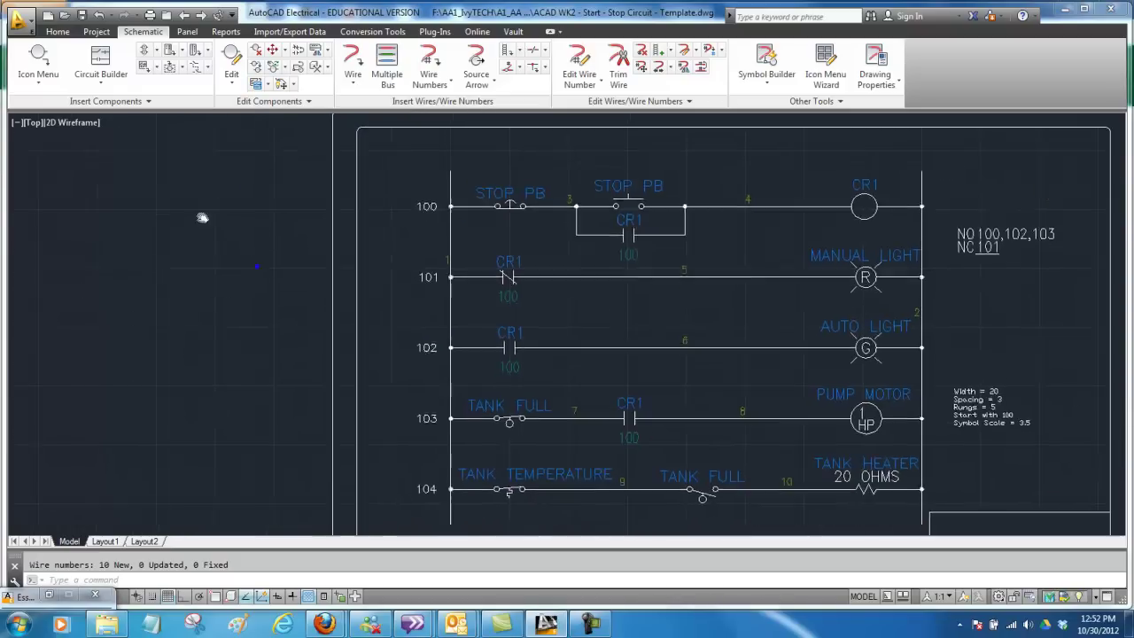
scroll(139, 218, down, 3)
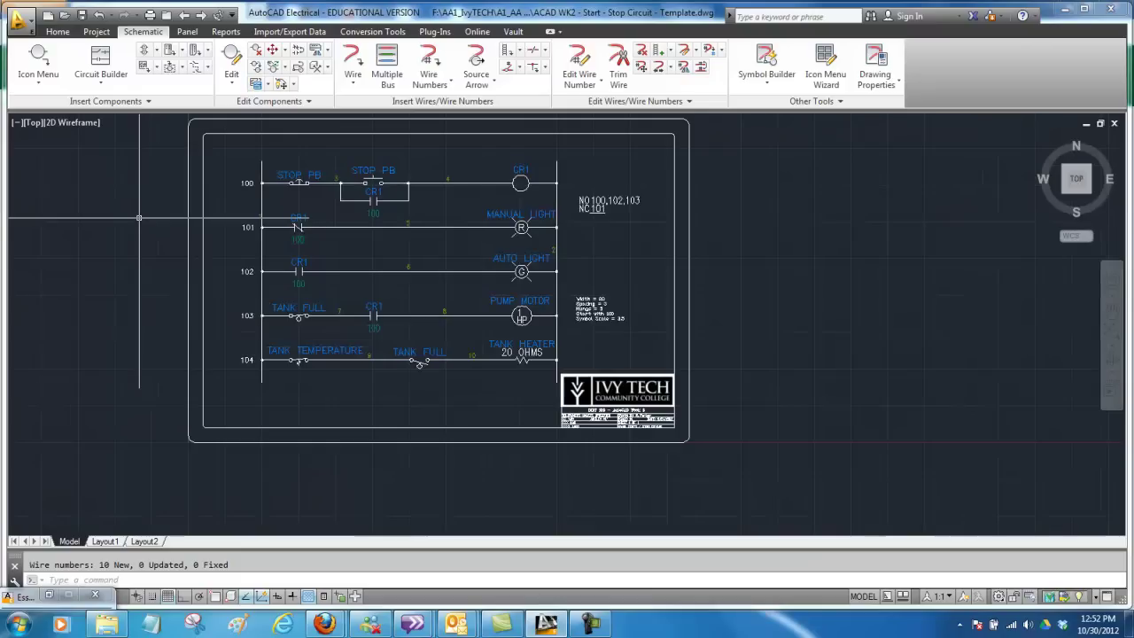
middle_drag(114, 203, 198, 238)
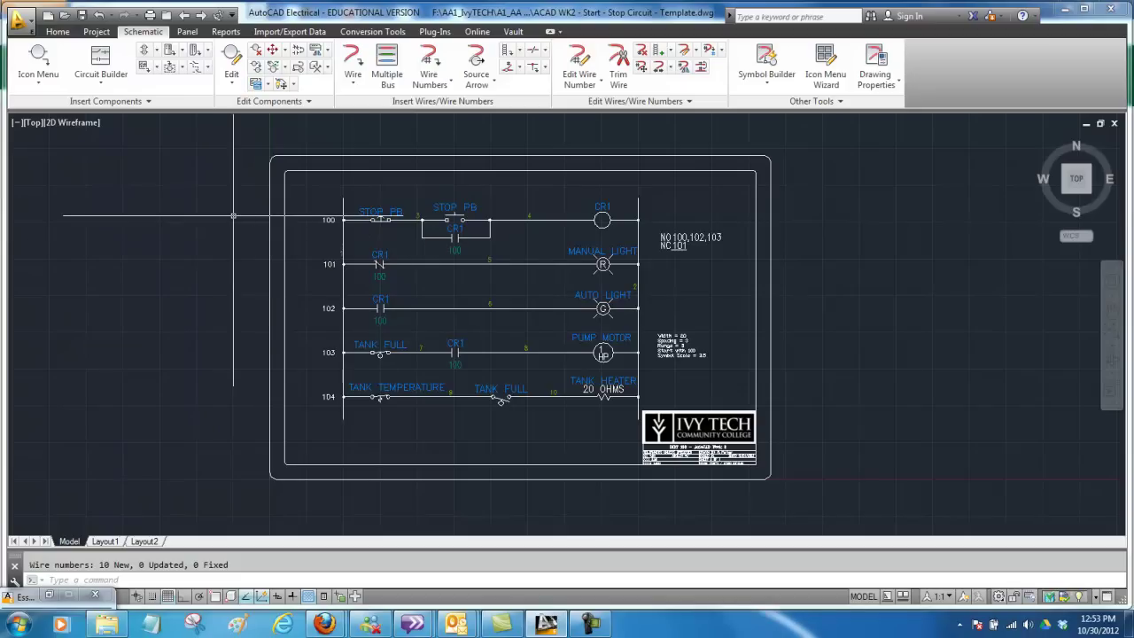
Save the drawing as 'ACAD WK2 - Start - Stop Circuit - R2', replacing 'Template' with R2.
click(19, 18)
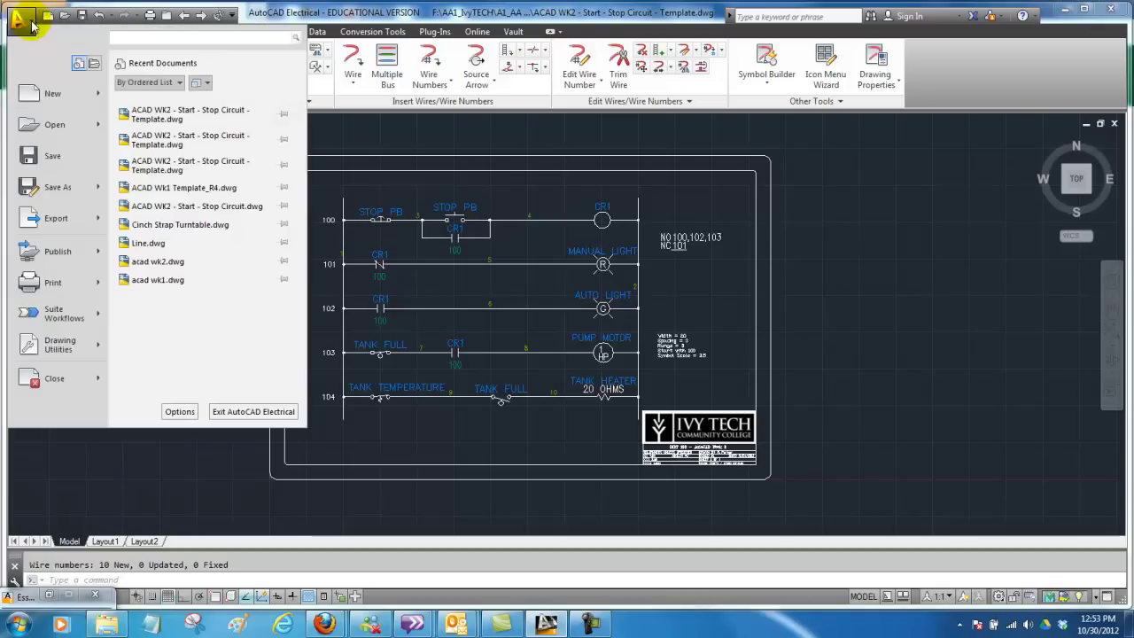
click(53, 187)
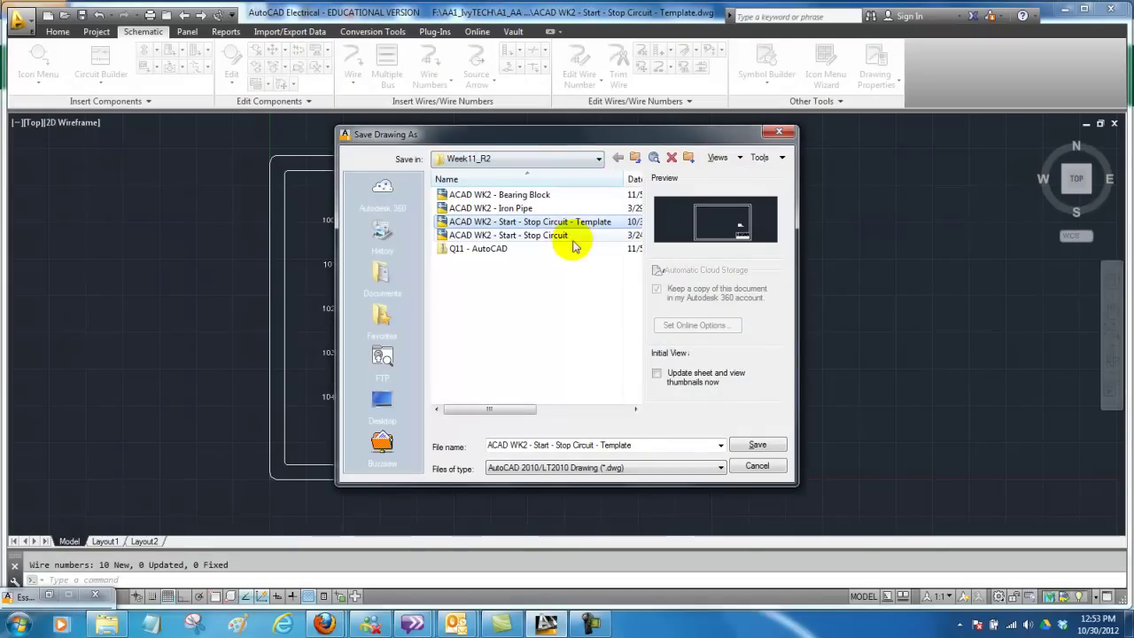
click(647, 445)
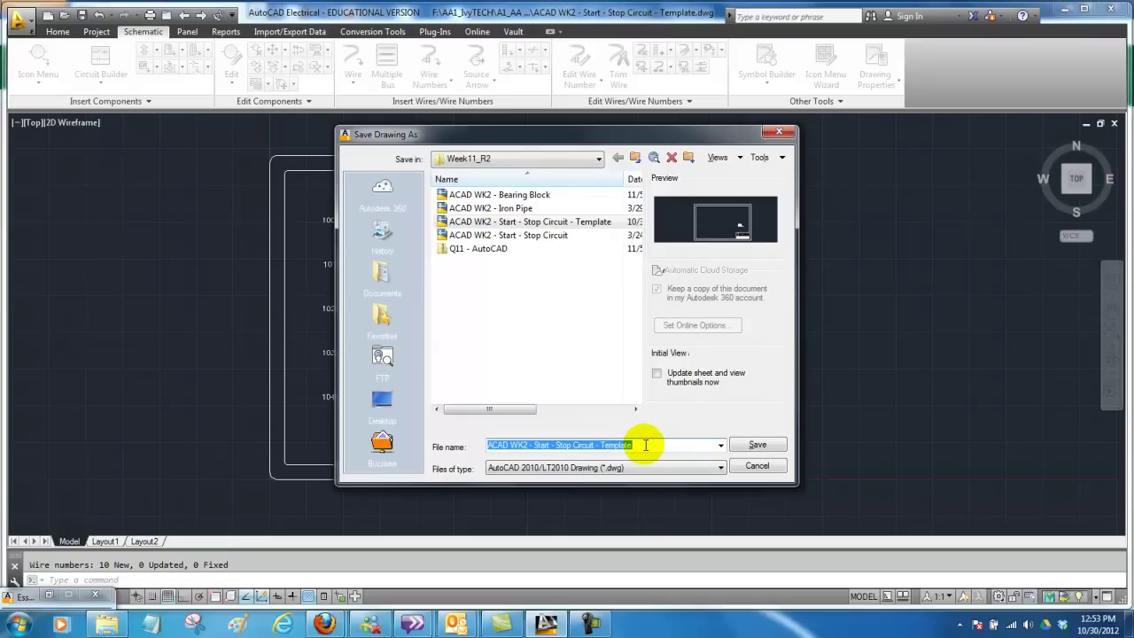
click(647, 445)
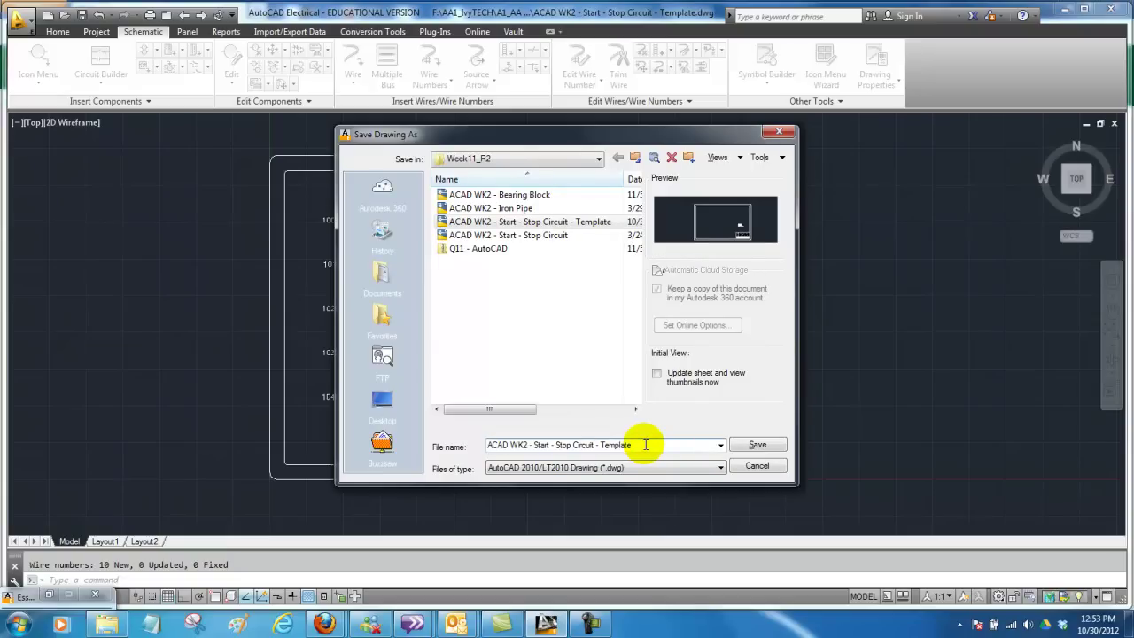
key(BackSpace)
key(BackSpace)
key(BackSpace)
key(BackSpace)
key(BackSpace)
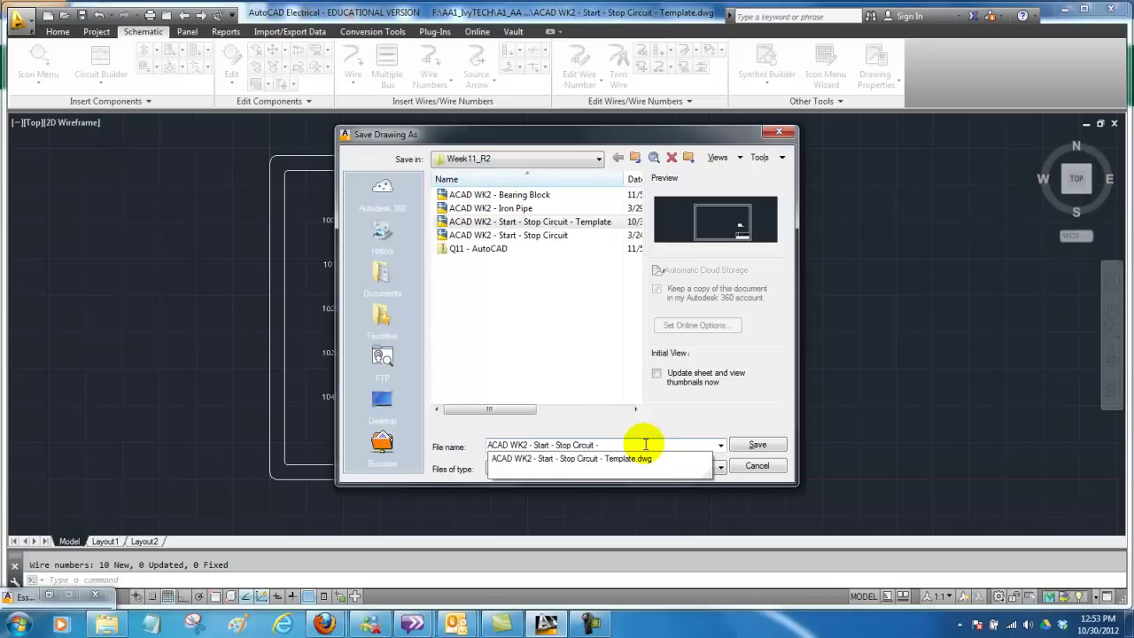
key(BackSpace)
text(r2)
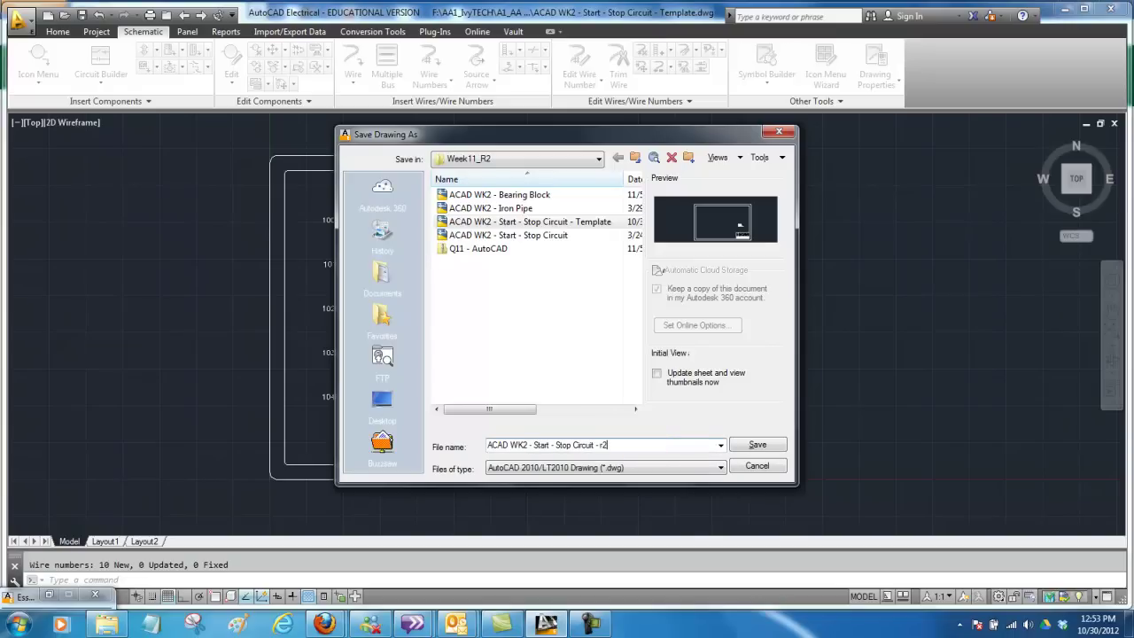
key(BackSpace)
key(BackSpace)
text(R2)
click(757, 444)
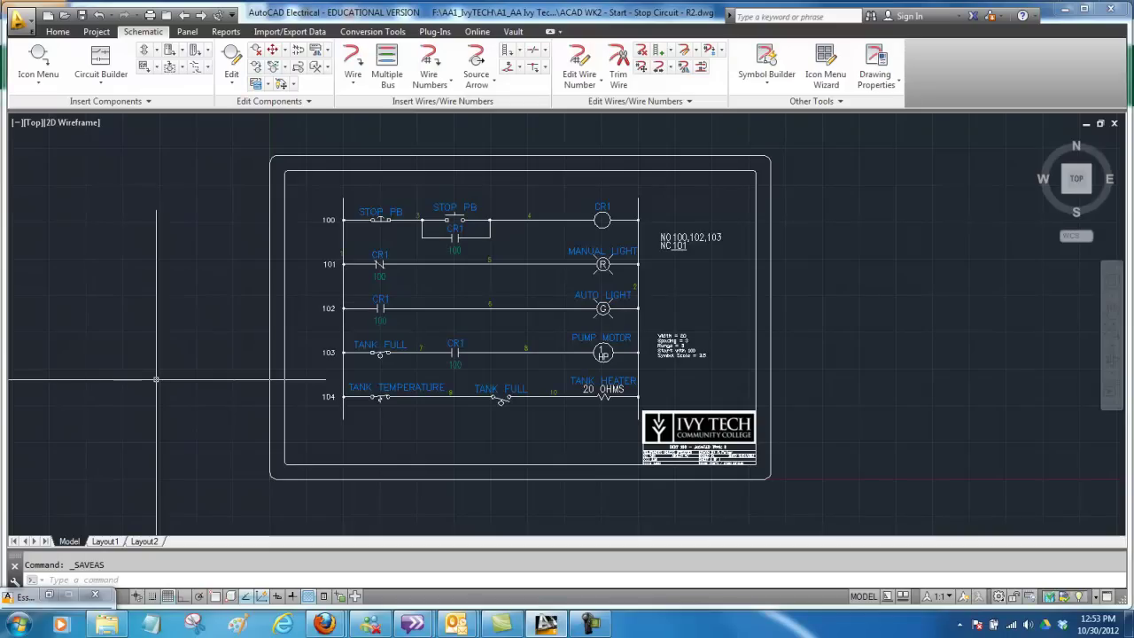
Open the Plot - Model dialog from the Model tab and dismiss the missing-printer warning.
right_click(73, 542)
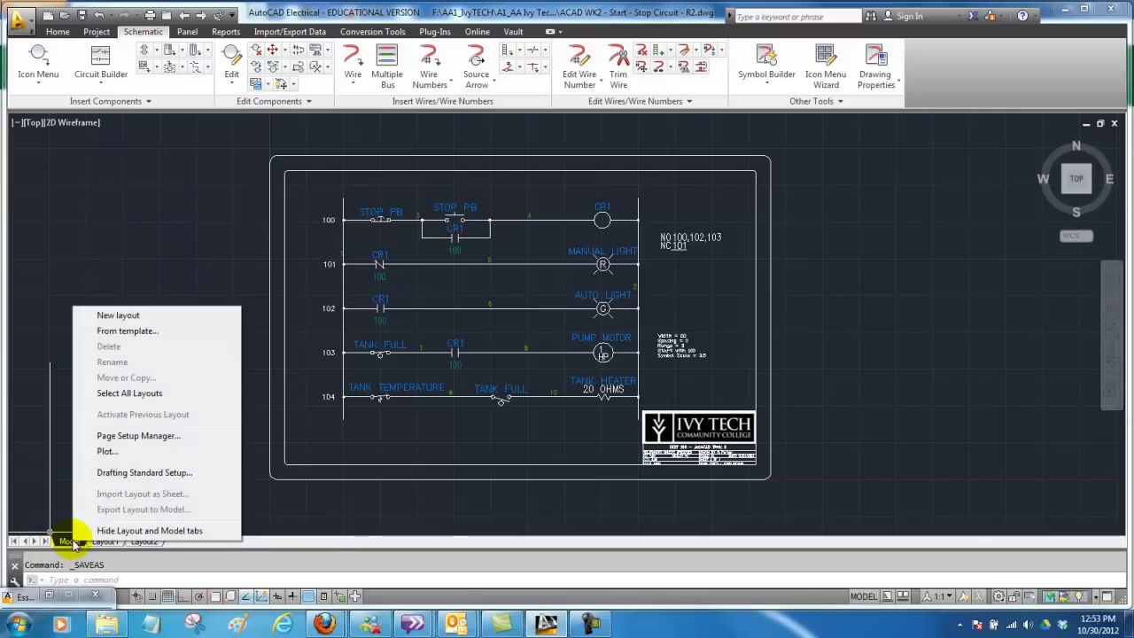
click(108, 452)
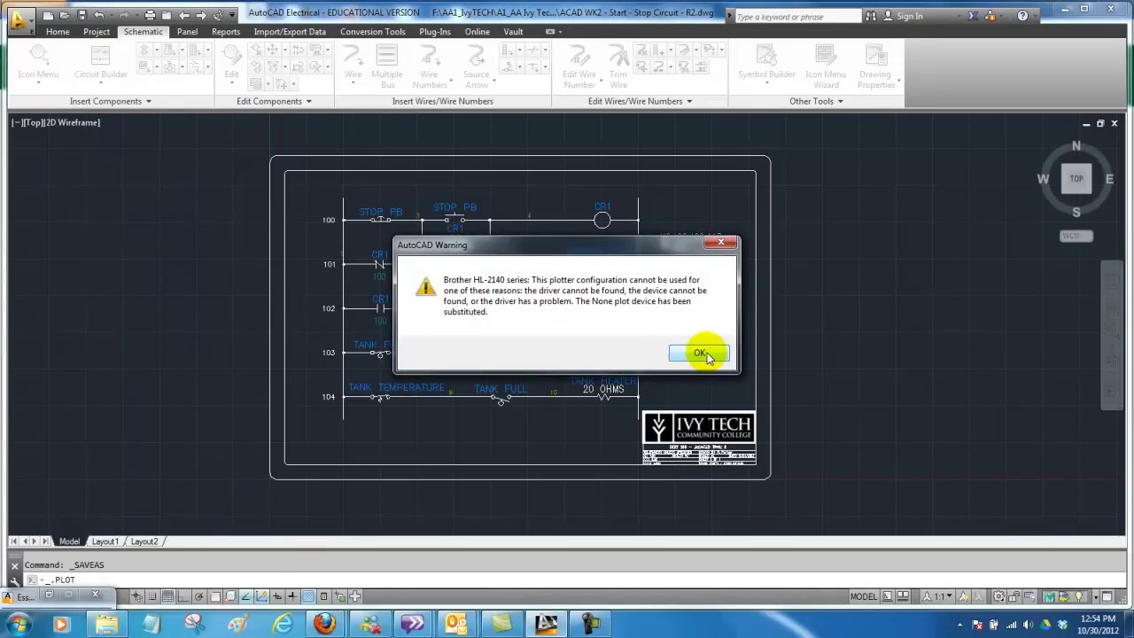
click(700, 353)
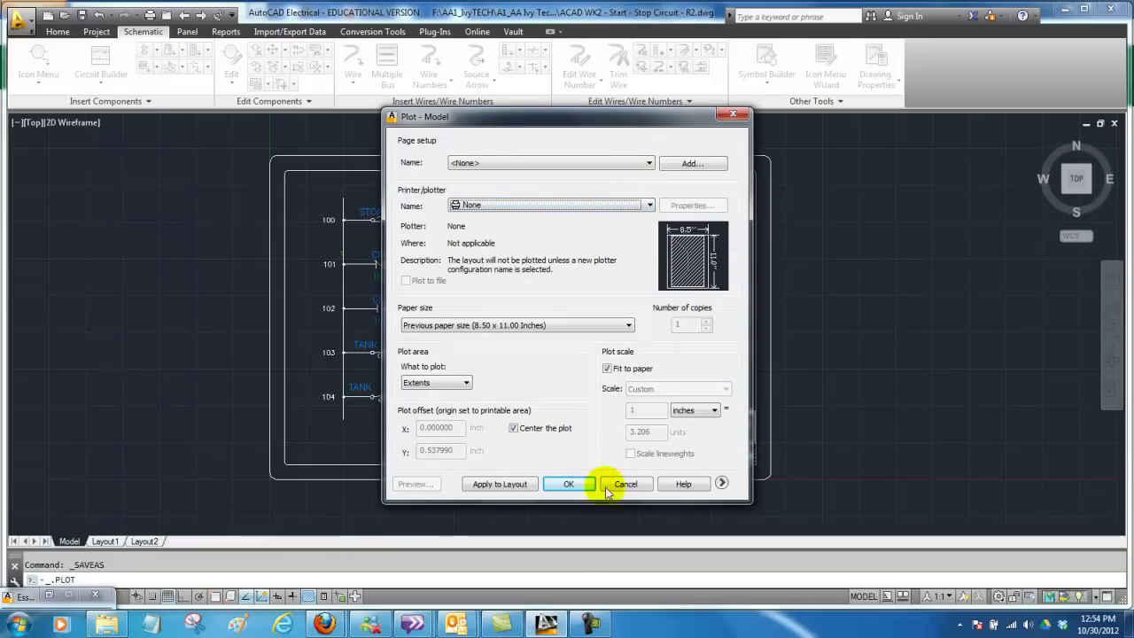
click(589, 626)
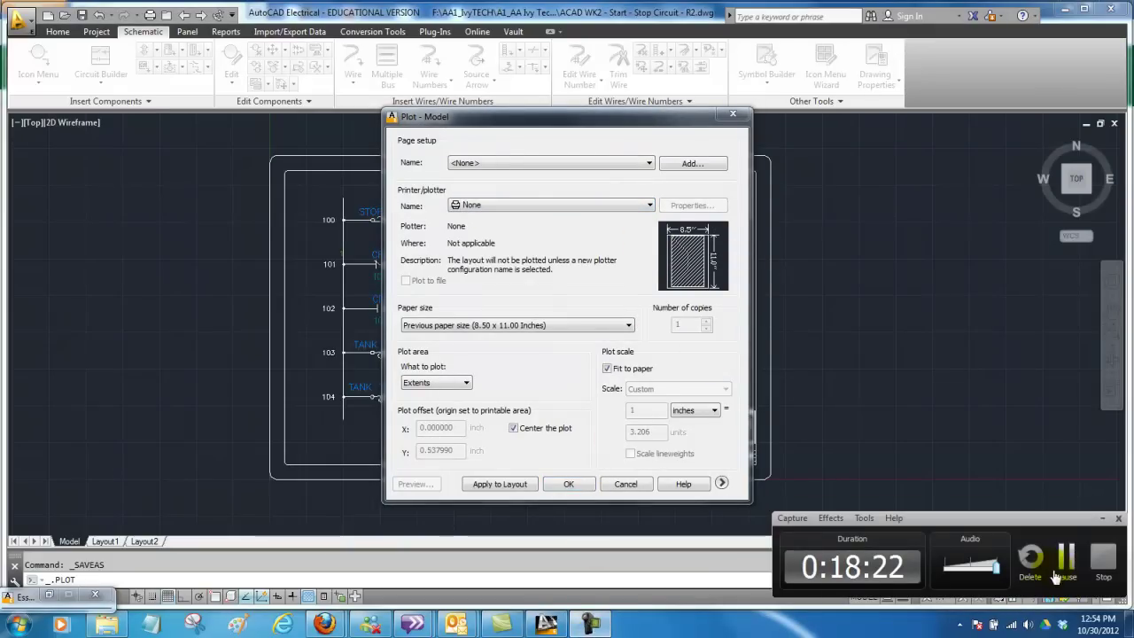
click(1063, 560)
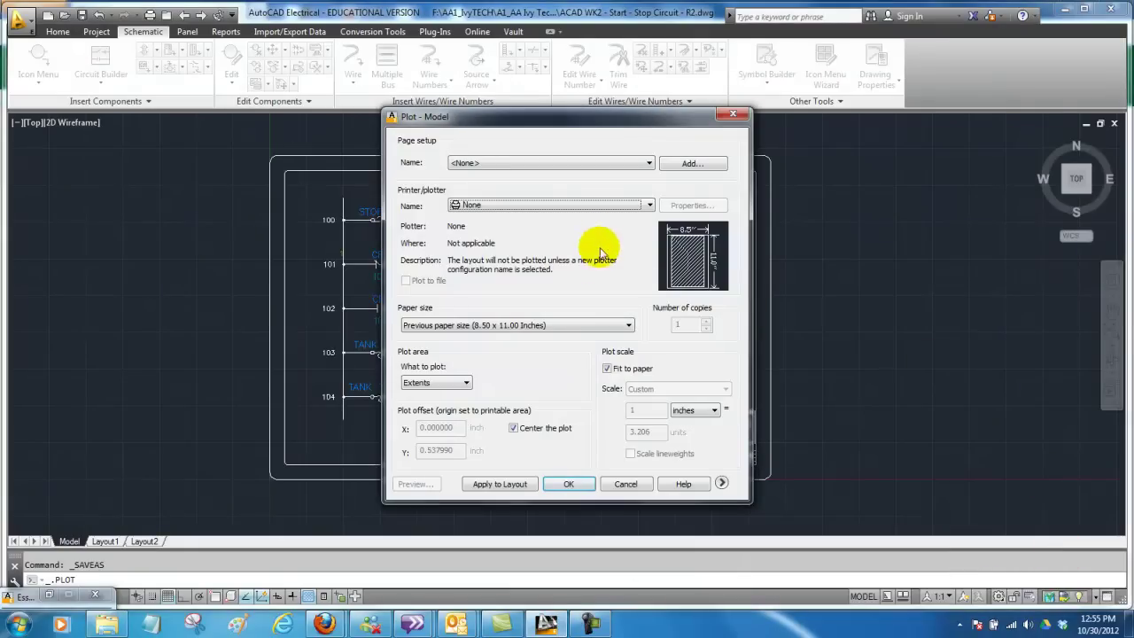
Browse the printer list, leave Printer/plotter on None, and close the Plot dialog.
click(649, 206)
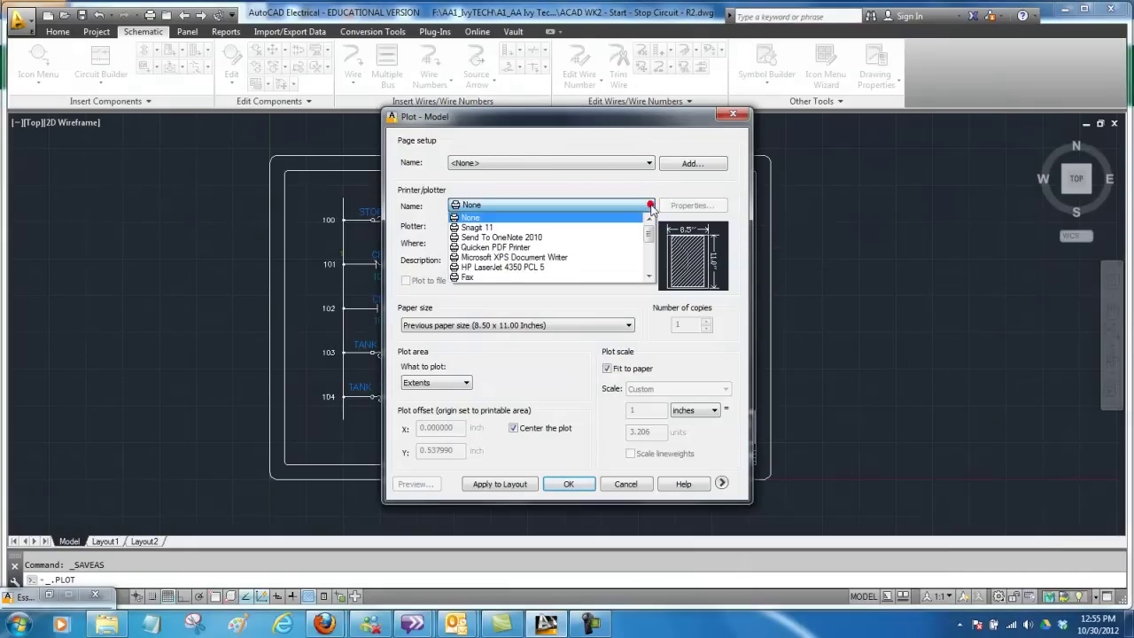
click(648, 275)
click(648, 275)
click(648, 276)
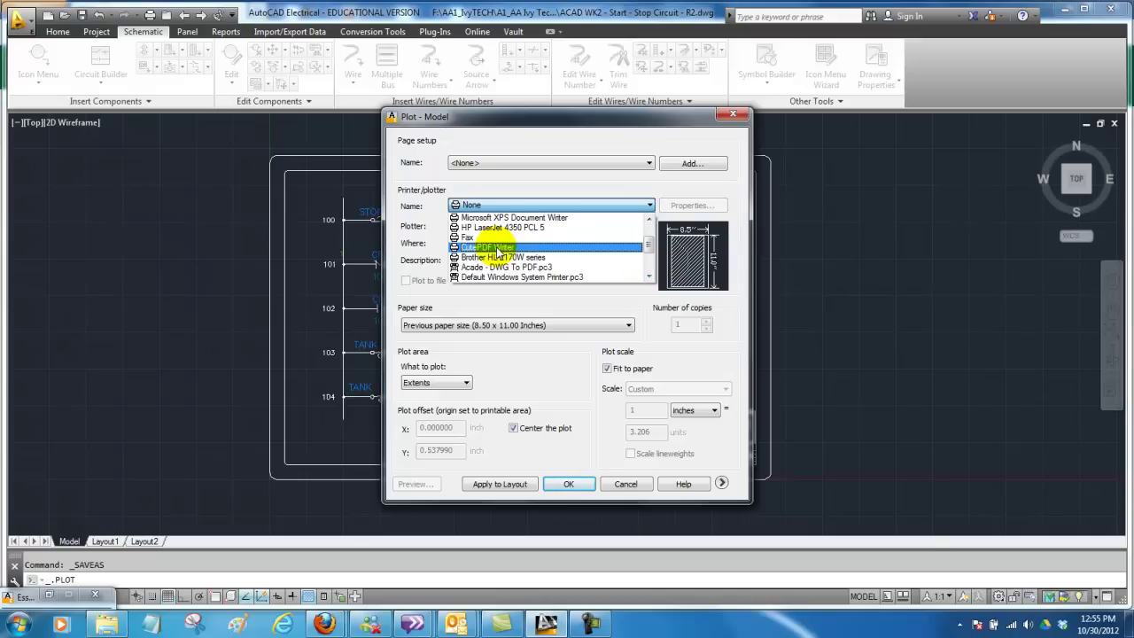
click(733, 117)
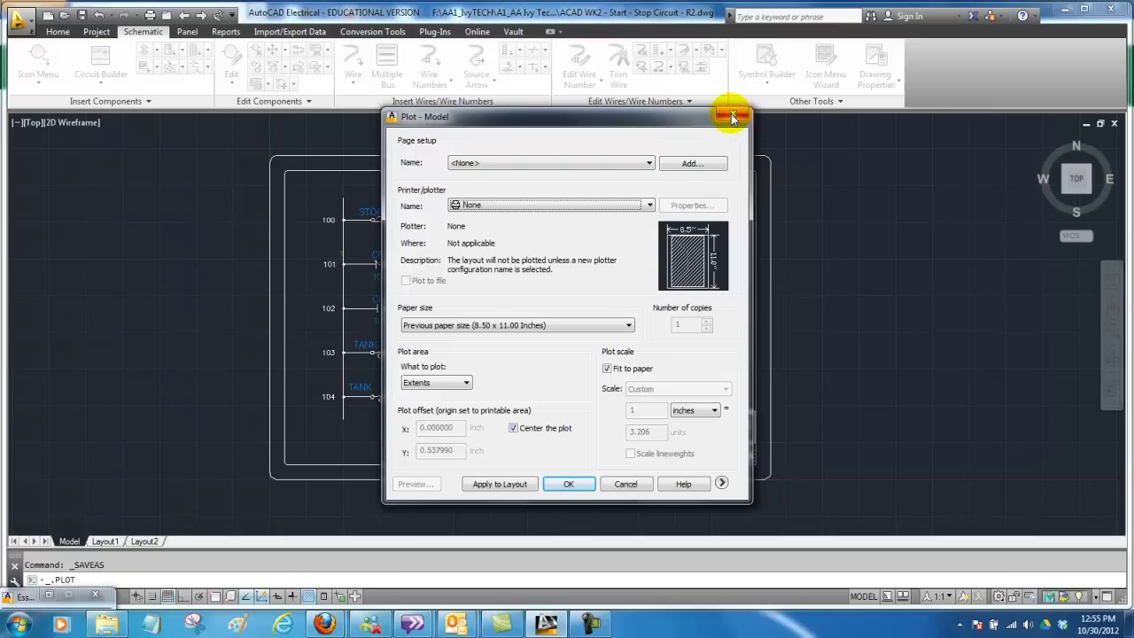
click(733, 116)
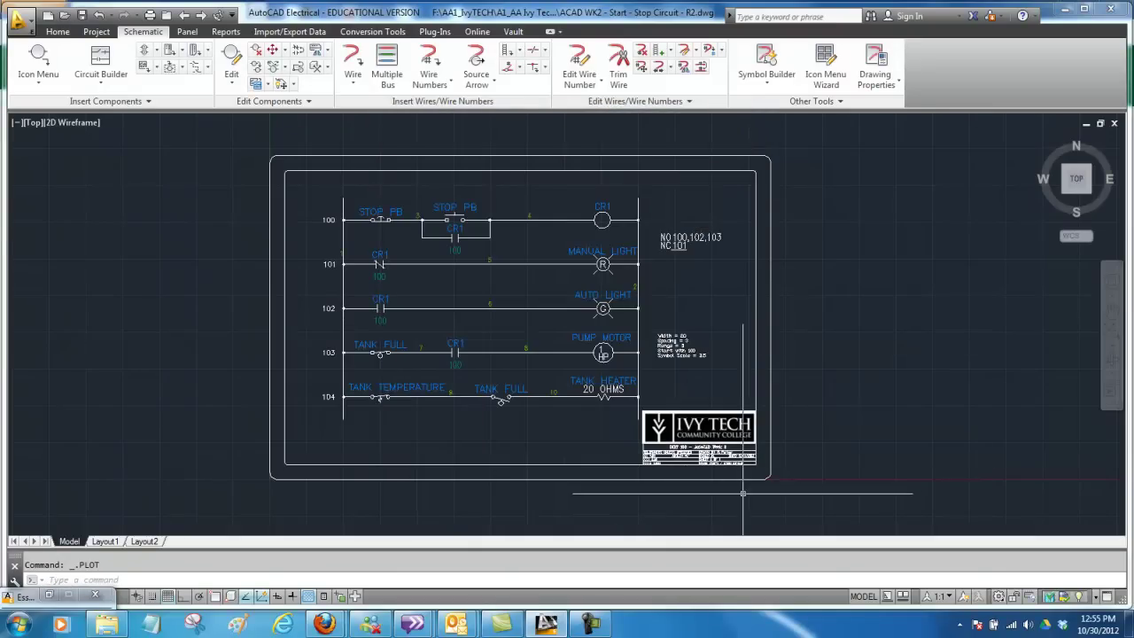
Zoom and pan the drawing to centre the Ivy Tech title block.
scroll(726, 496, up, 6)
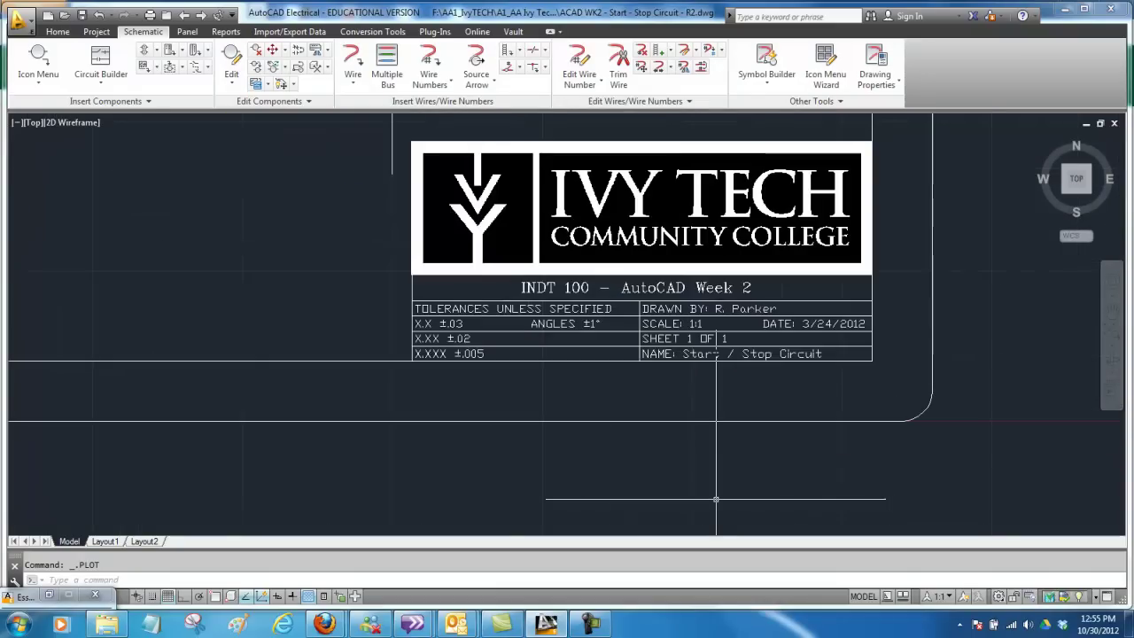
middle_drag(636, 493, 716, 455)
right_click(718, 458)
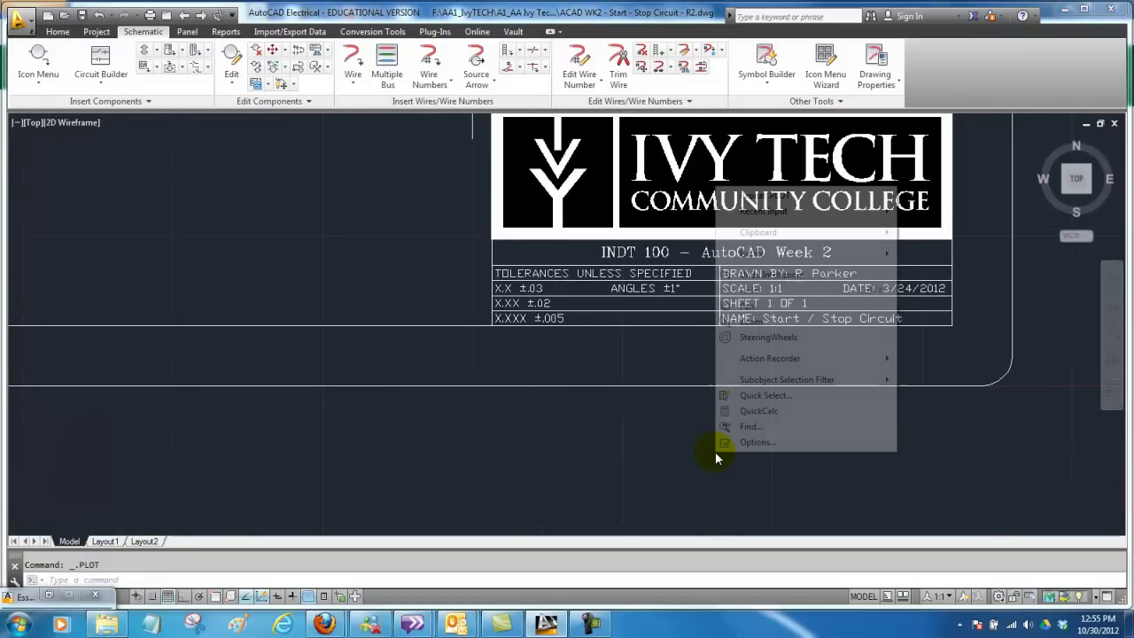
click(693, 450)
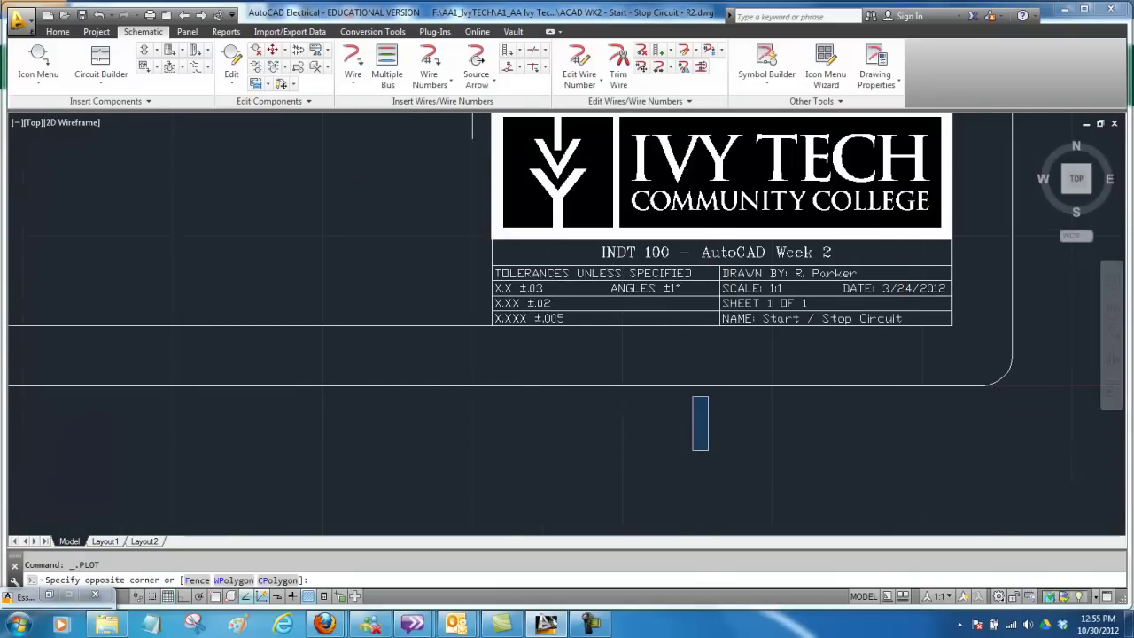
click(703, 392)
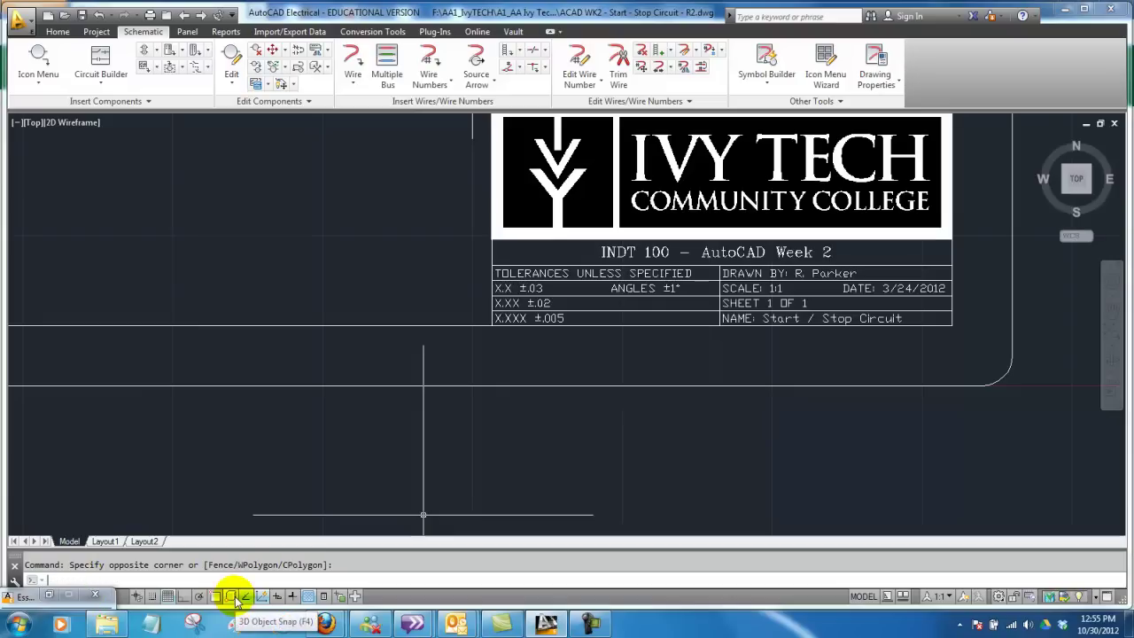
Run ATTEDIT on the DRAWN BY text, then cancel it with Esc.
text(ATTEDIT)
key(Return)
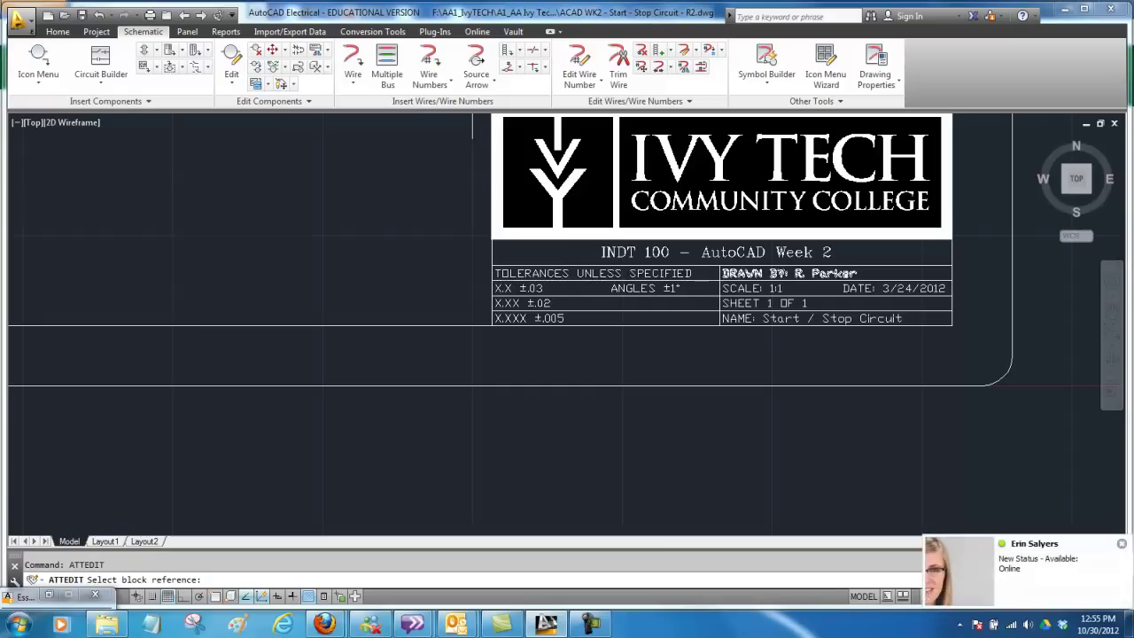
click(780, 273)
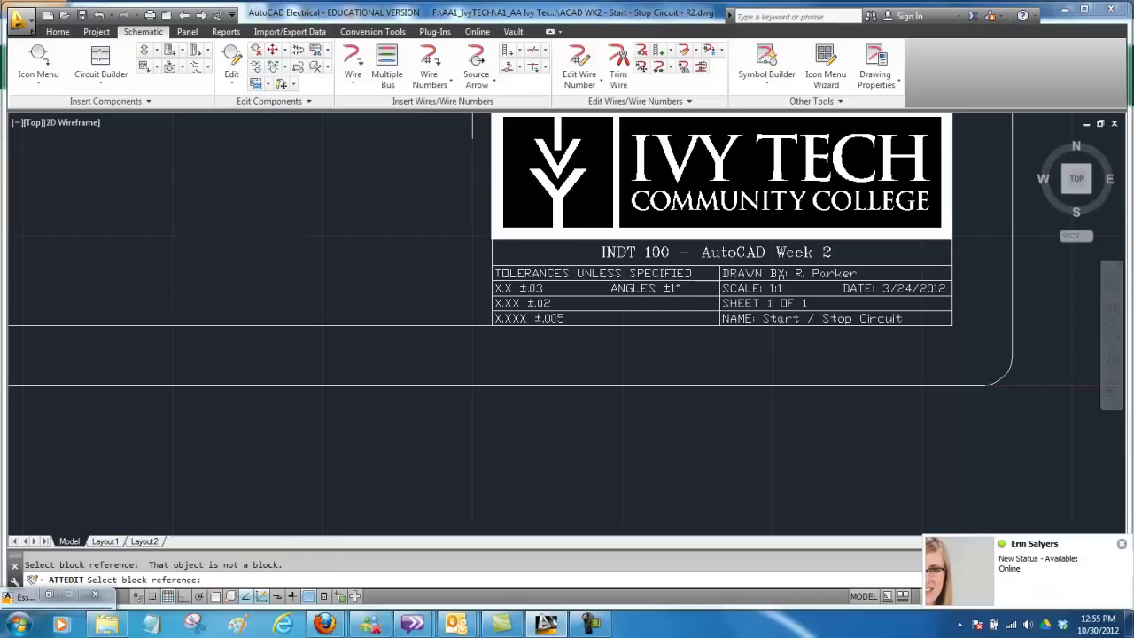
click(779, 273)
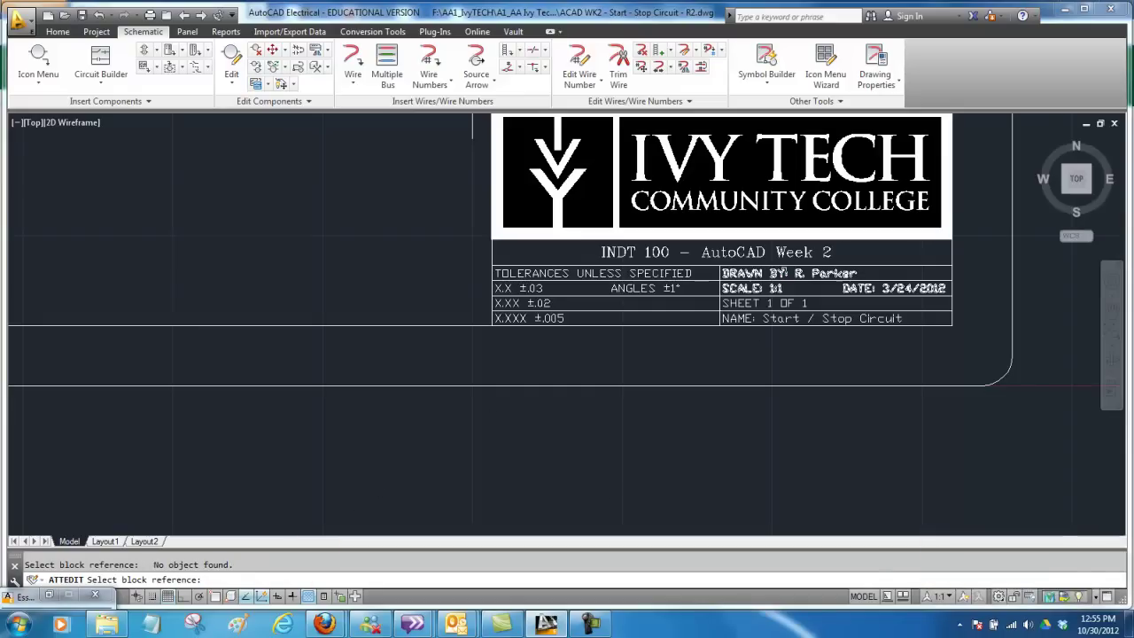
click(817, 272)
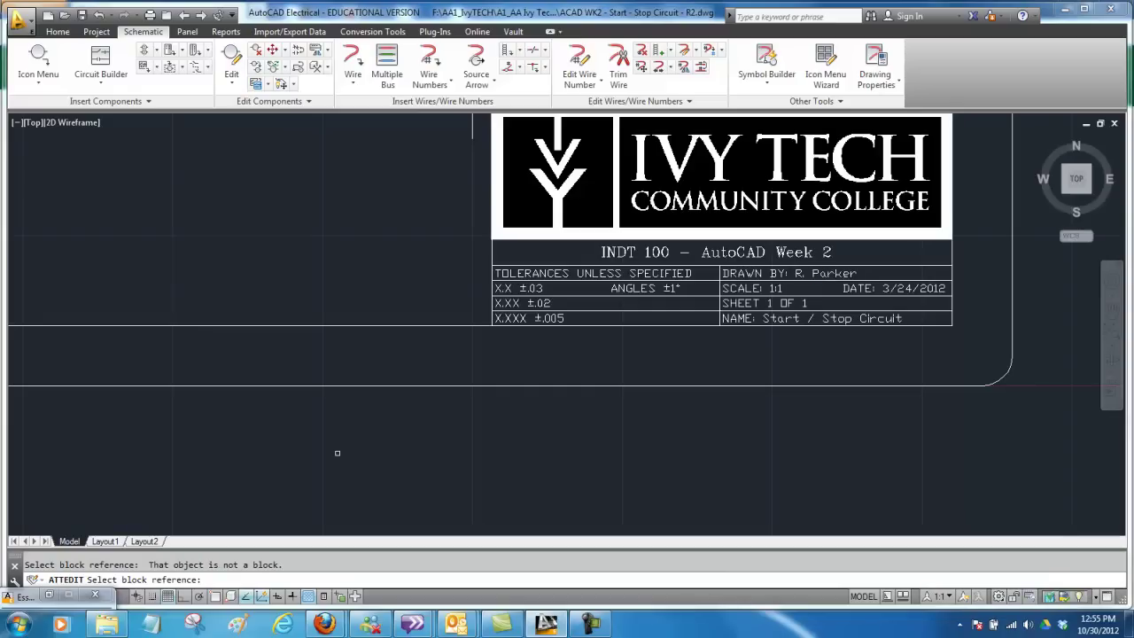
key(Escape)
key(Escape)
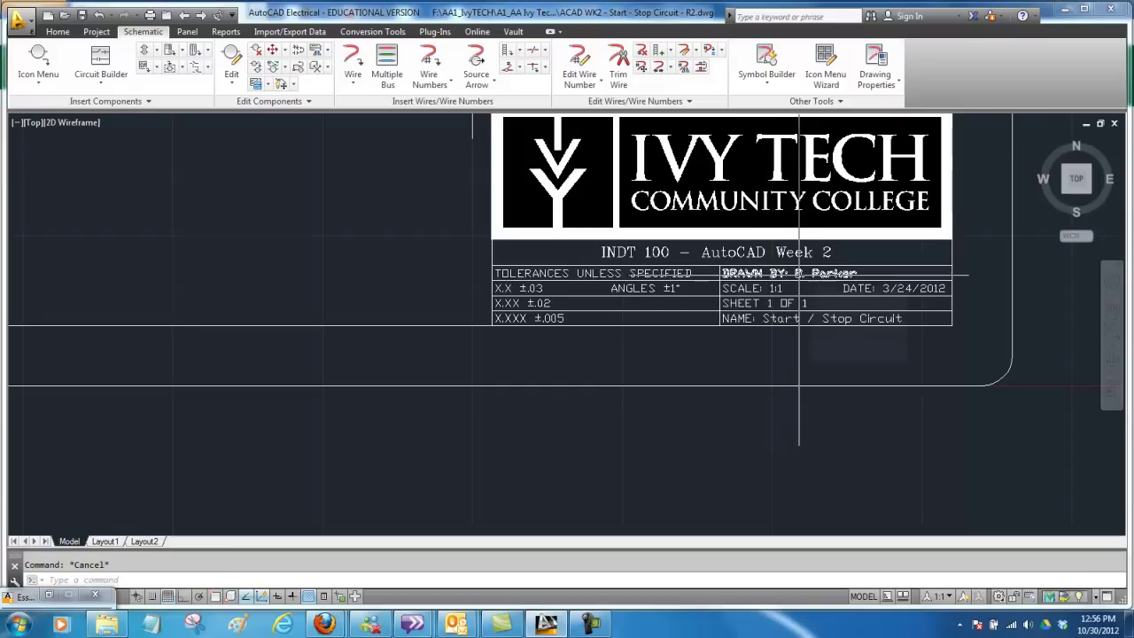
mouse_move(799, 274)
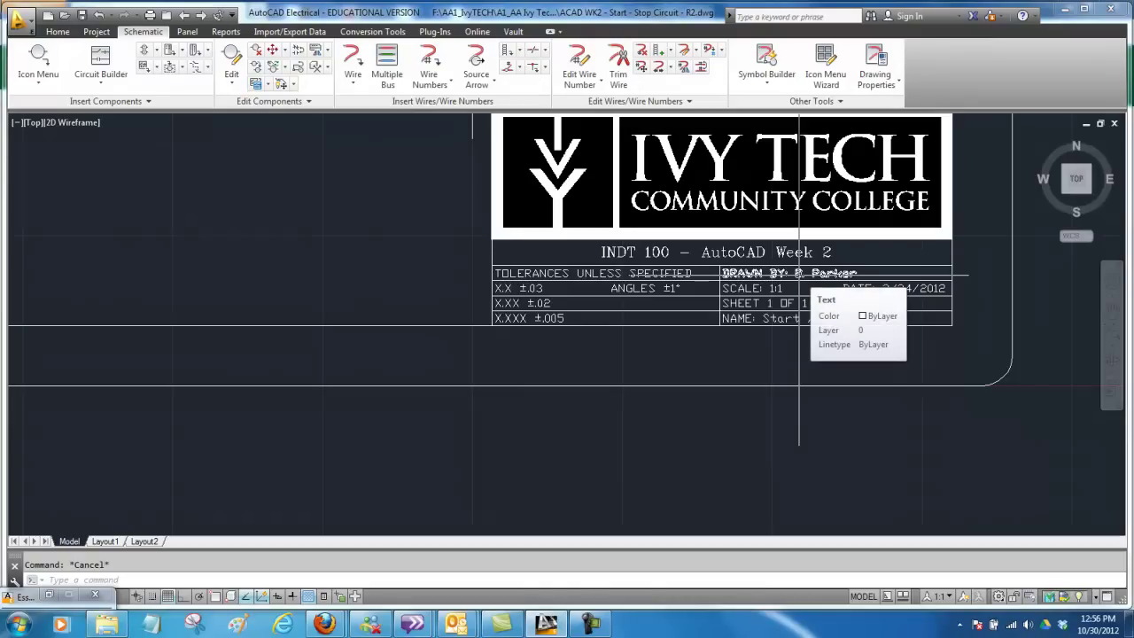
Edit the DRAWN BY text in place to read A. STUDENT.
click(799, 275)
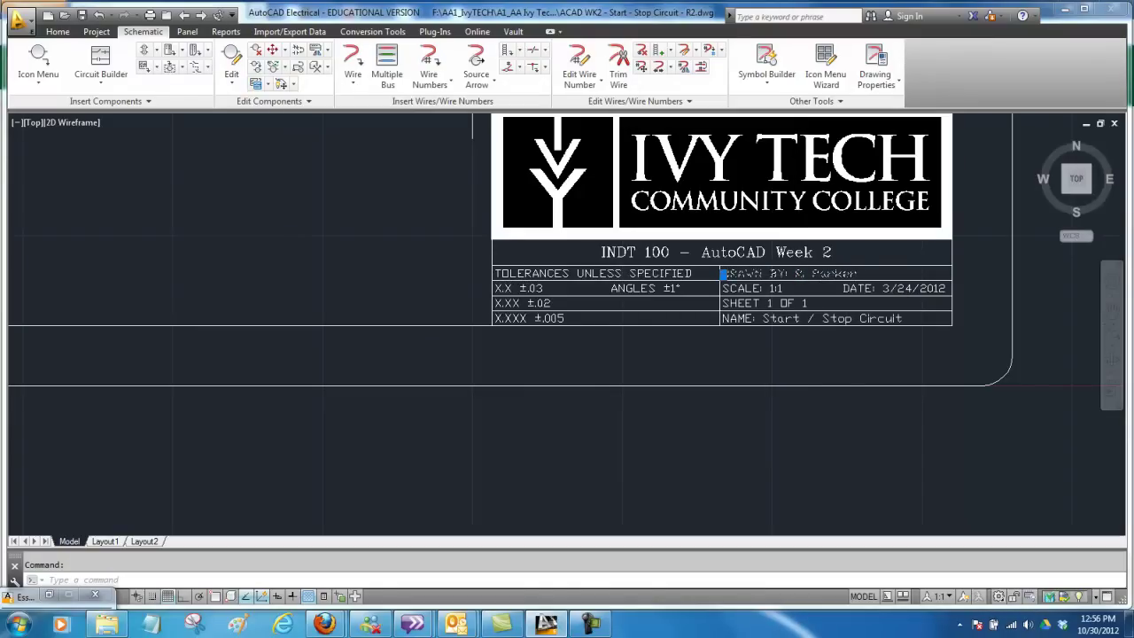
double_click(799, 275)
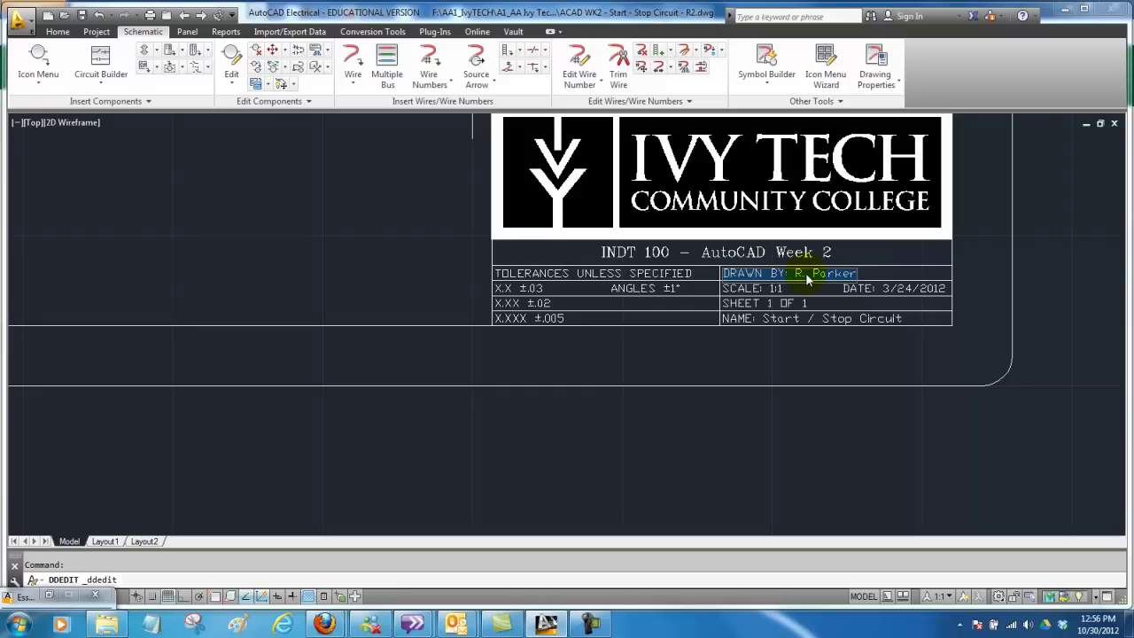
click(806, 276)
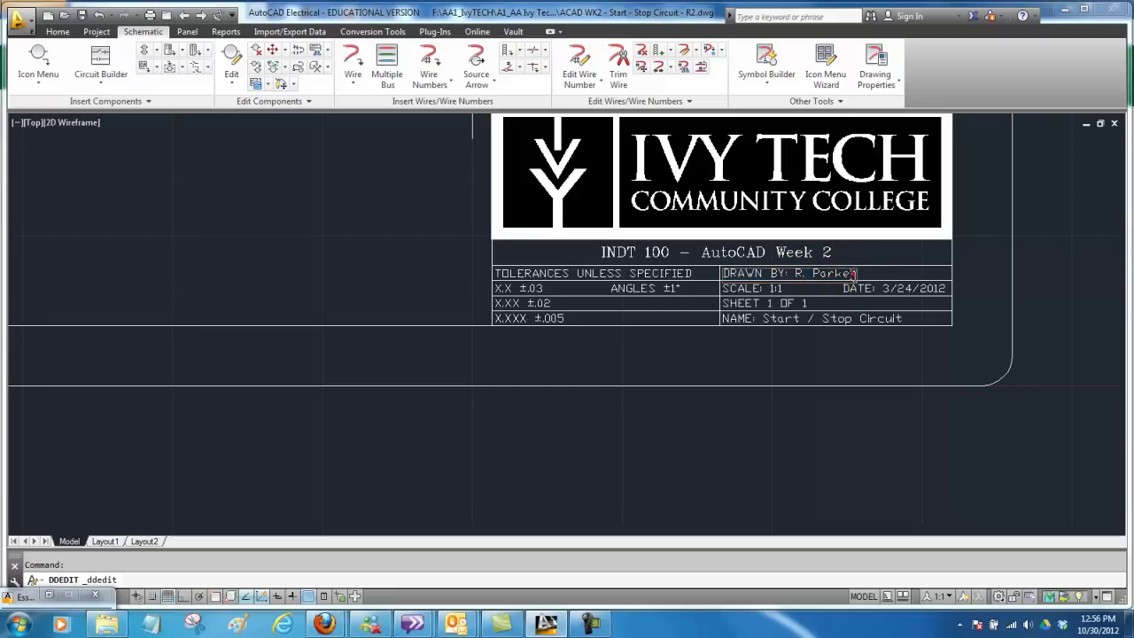
key(BackSpace)
key(BackSpace)
key(BackSpace)
key(BackSpace)
key(BackSpace)
key(BackSpace)
text(o)
text( stUDENT)
key(BackSpace)
key(BackSpace)
key(BackSpace)
key(BackSpace)
key(BackSpace)
key(BackSpace)
key(BackSpace)
key(BackSpace)
key(BackSpace)
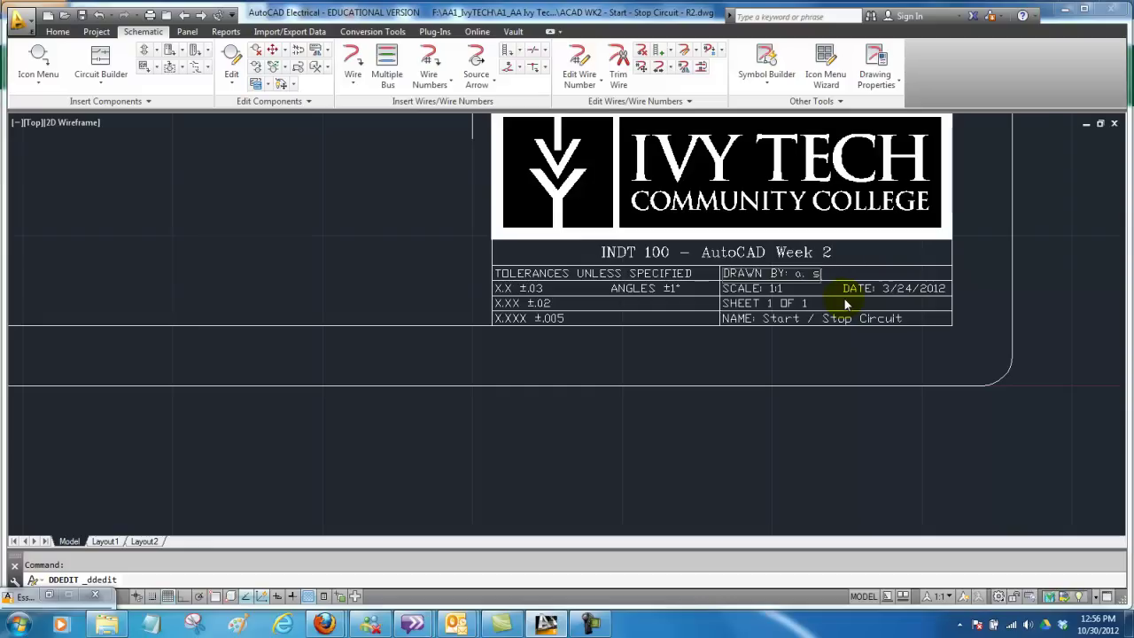
text(. STUDENT)
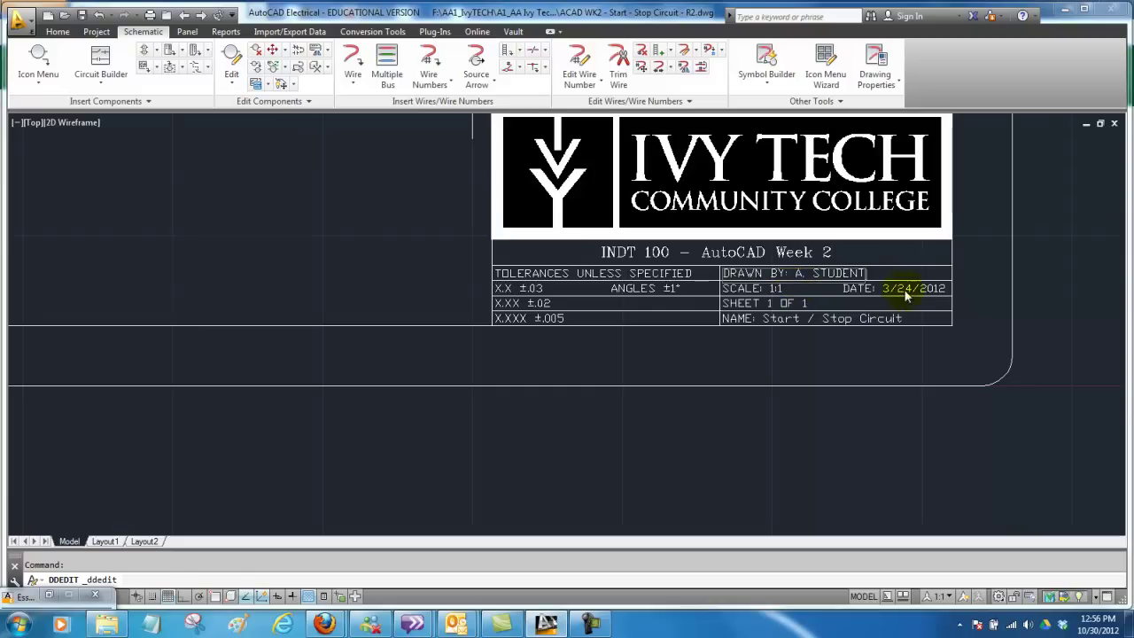
key(Return)
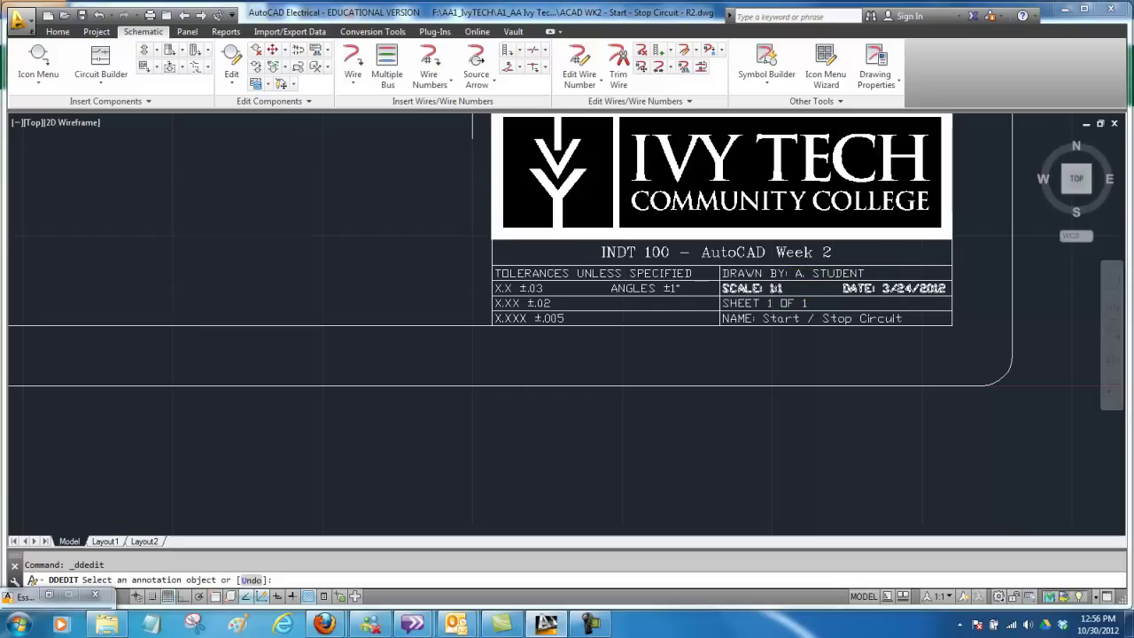
Change the title block DATE from 3/24/2012 to 10/30/2012.
click(896, 288)
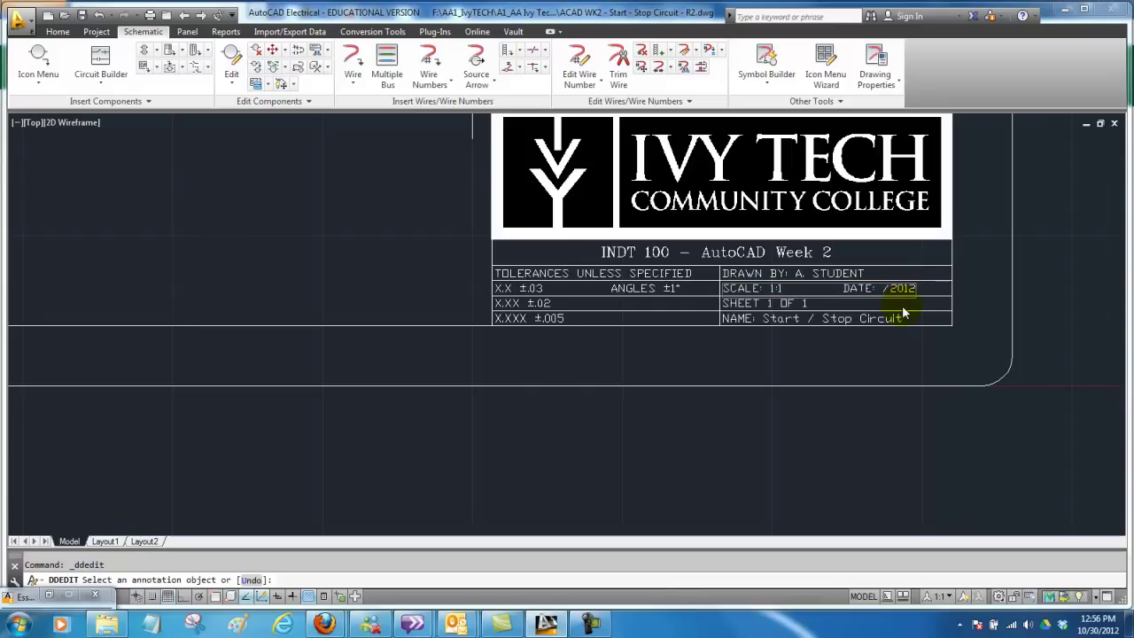
text(30)
click(630, 366)
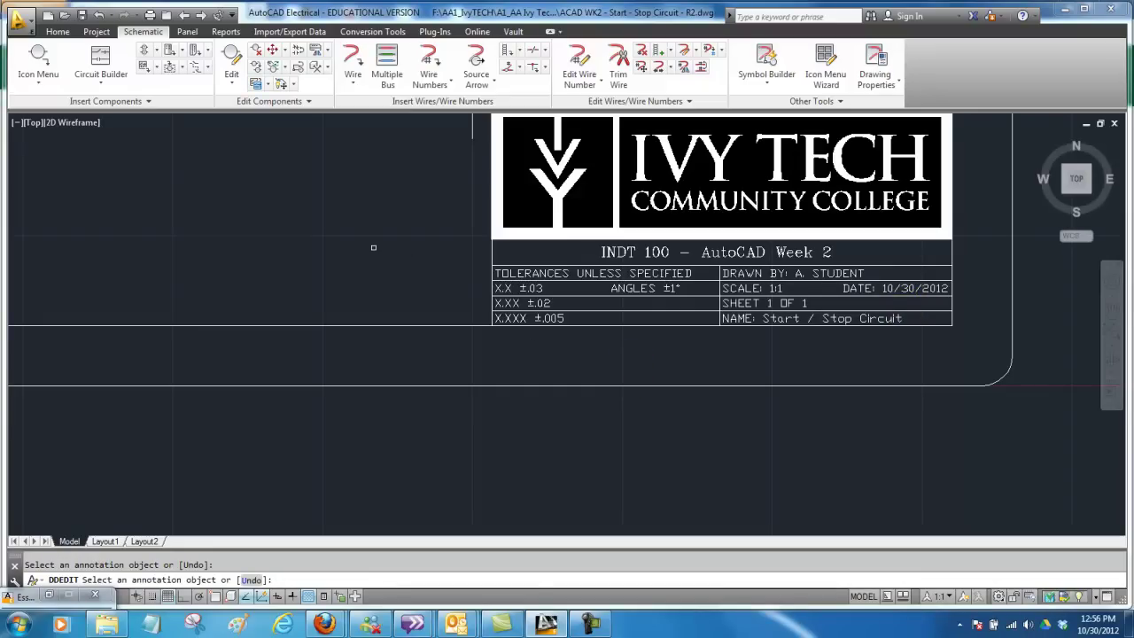
Zoom out to the whole ladder and open the Model plot dialog, dismissing the plotter alert.
scroll(373, 246, down, 5)
mouse_move(234, 230)
middle_down()
mouse_move(505, 361)
mouse_move(600, 450)
middle_up()
scroll(599, 450, down, 2)
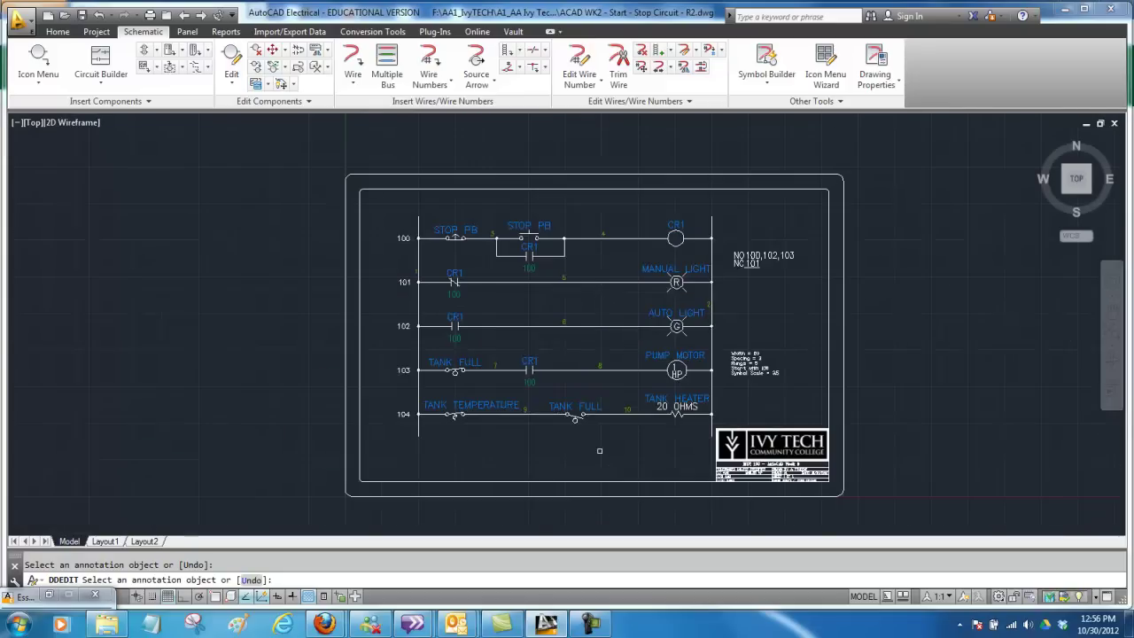
right_click(67, 542)
click(102, 450)
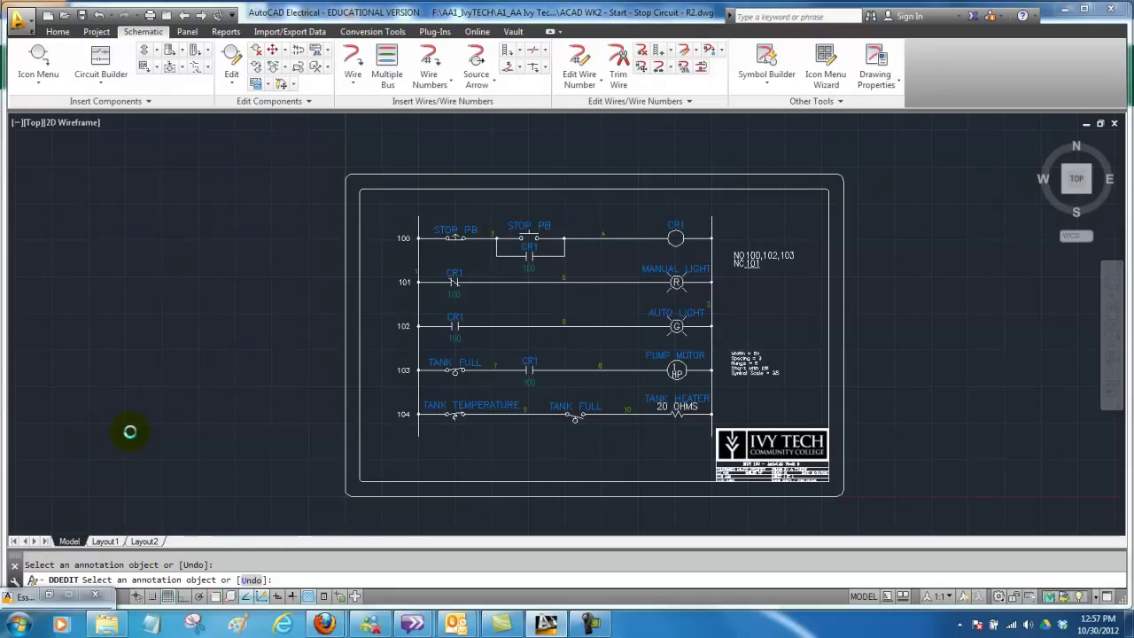
click(695, 352)
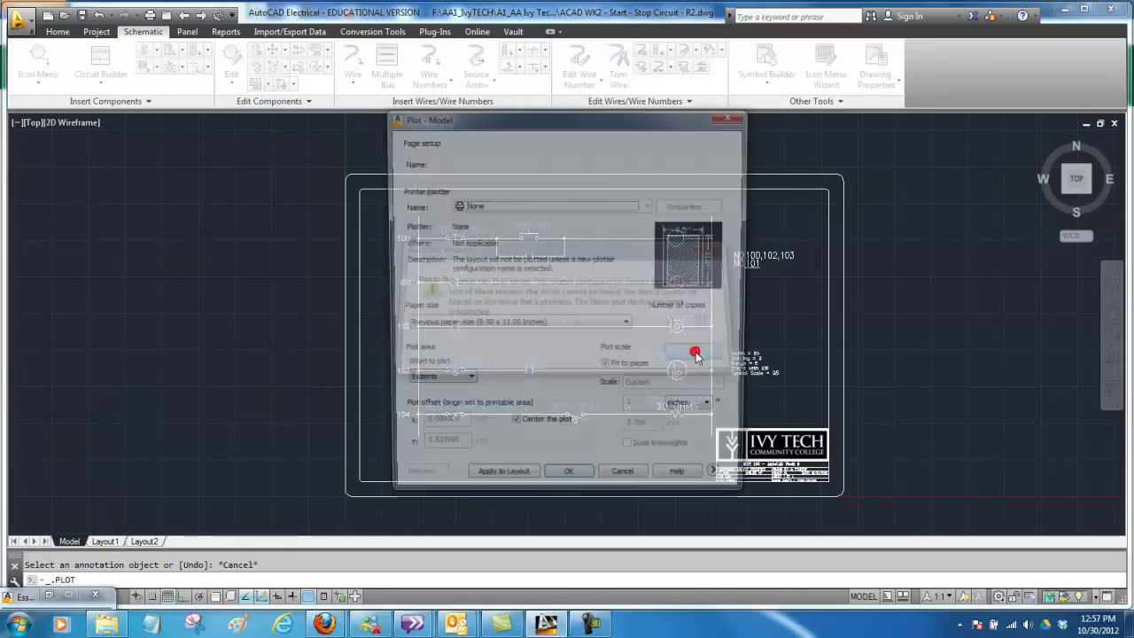
Select the Brother HL-2170W series as the plot printer.
click(651, 205)
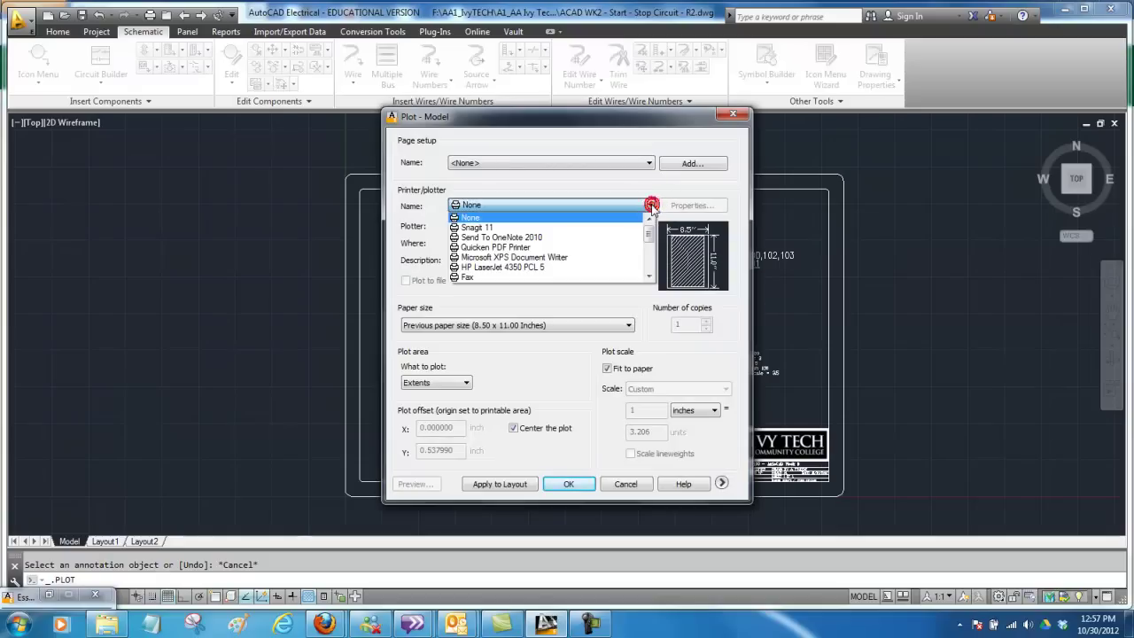
scroll(648, 257, down, 1)
scroll(647, 257, down, 3)
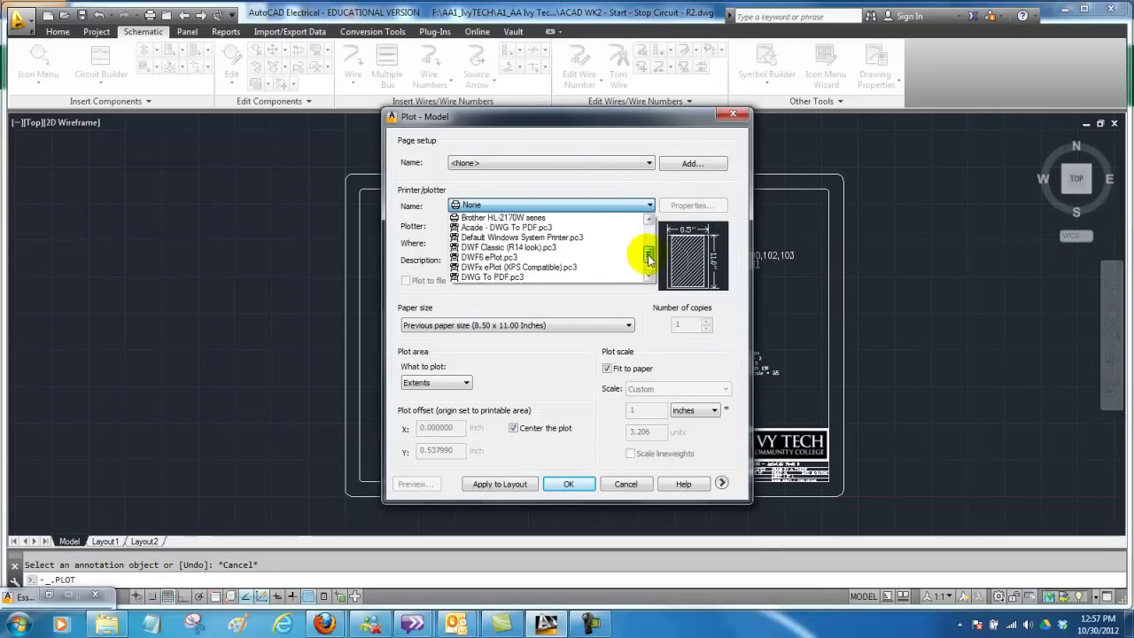
drag(648, 257, 651, 247)
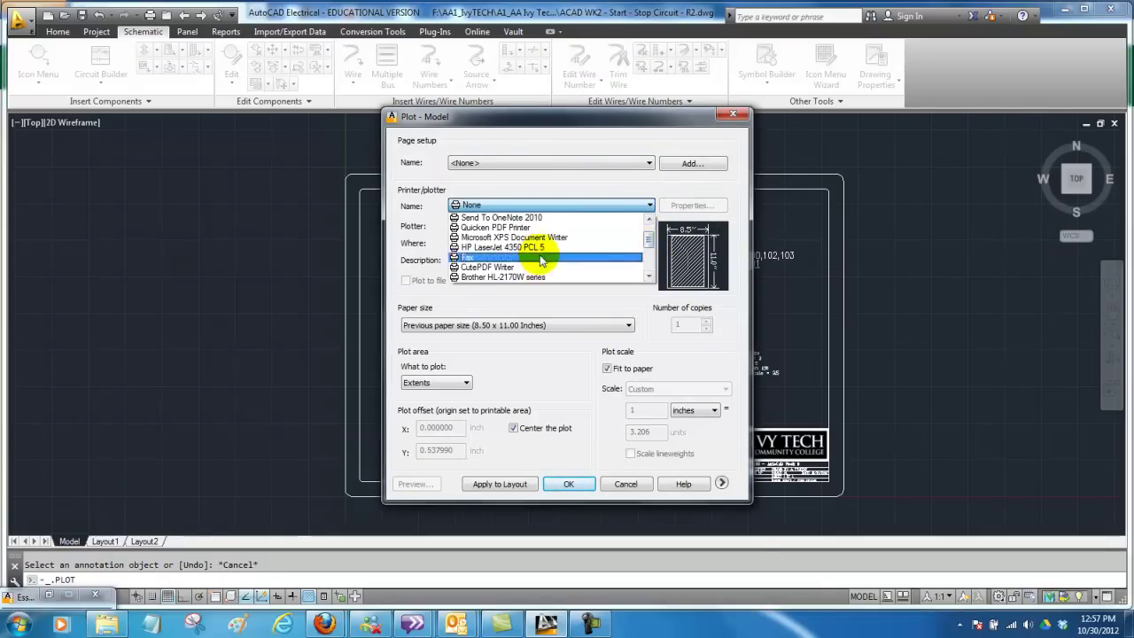
click(514, 277)
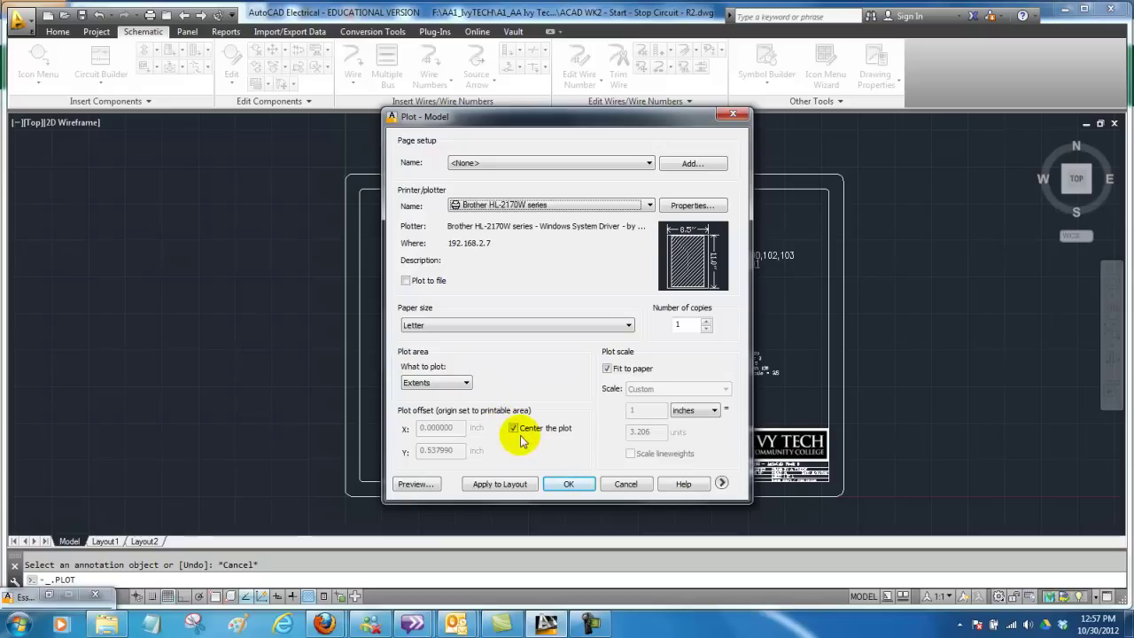
Preview the plot, print it to the Brother HL-2170W, and close the job-complete notice.
click(414, 490)
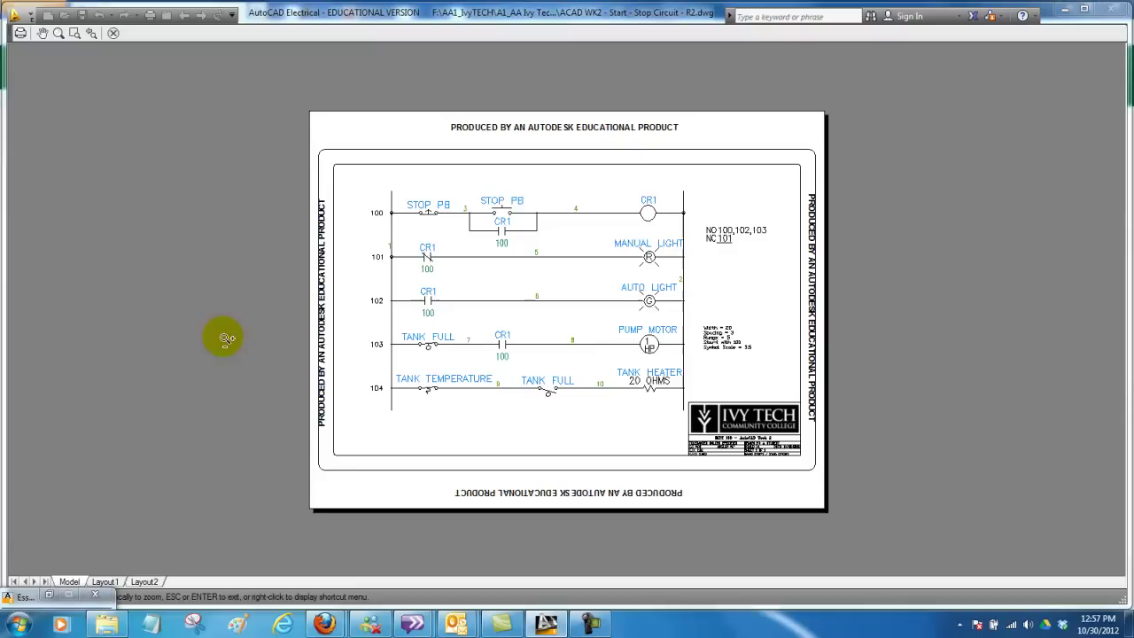
click(23, 38)
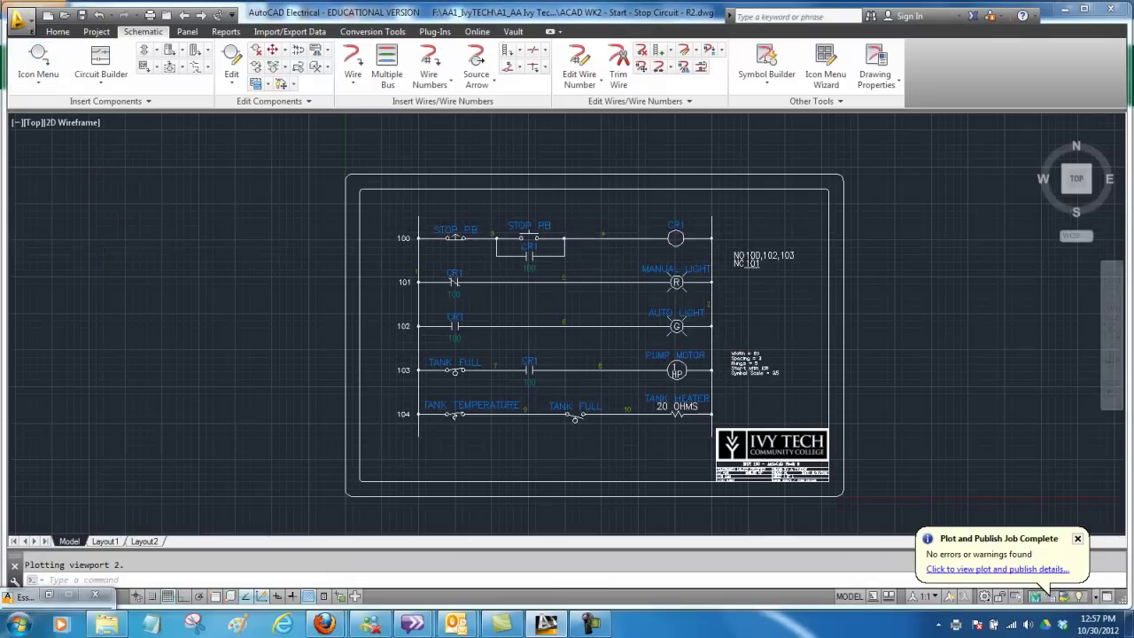
click(1078, 539)
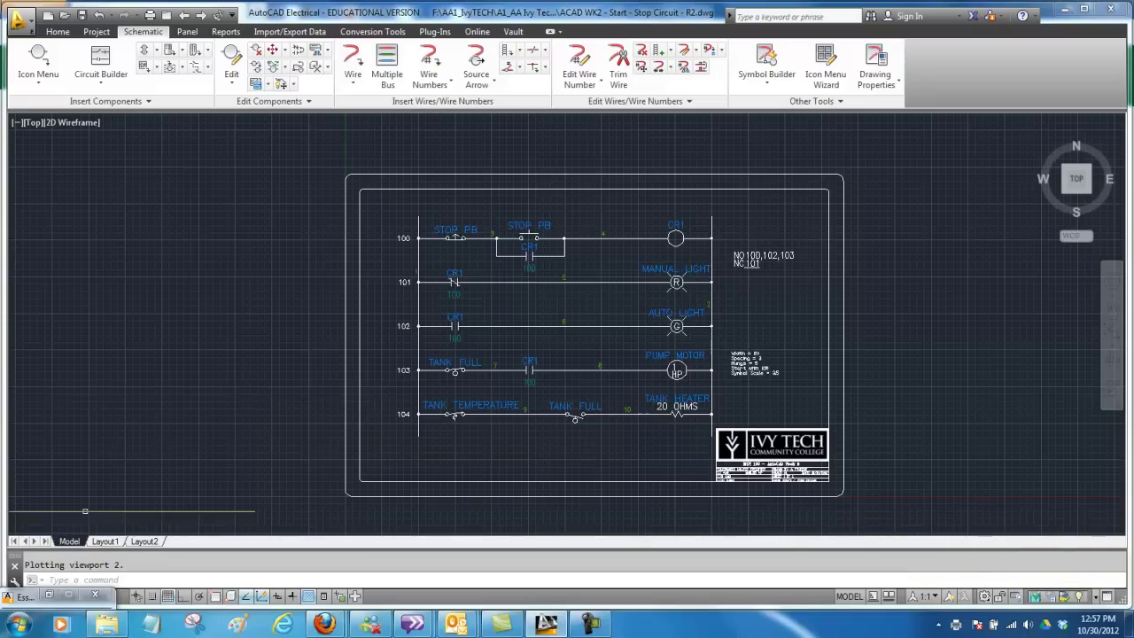
Start a Model plot with CutePDF Writer as the printer and preview the ladder schematic.
right_click(70, 541)
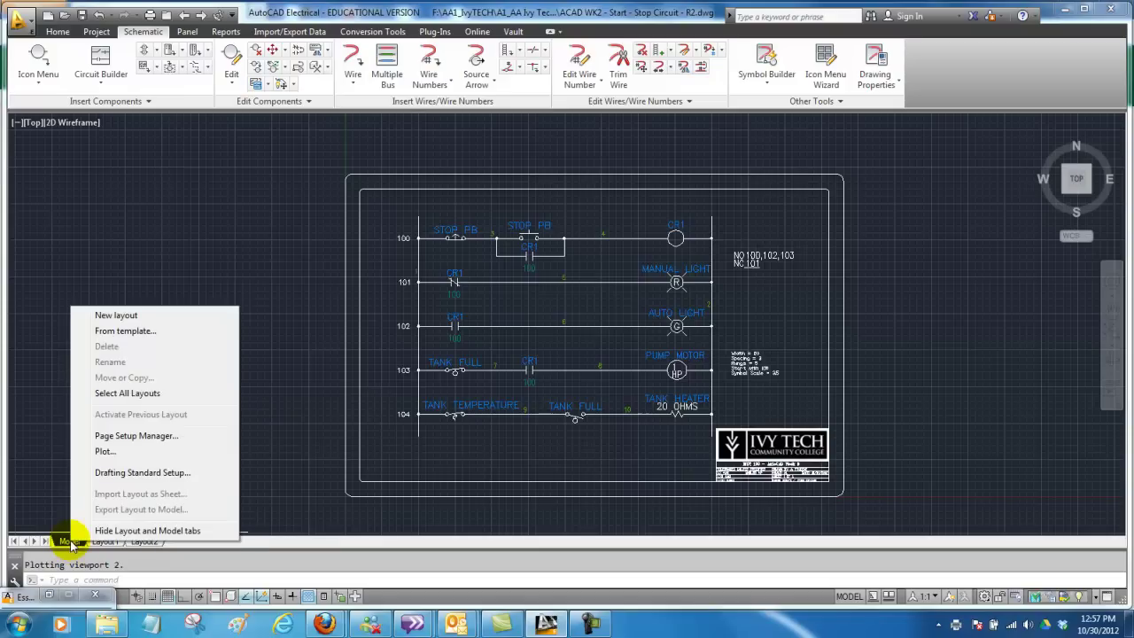
click(104, 451)
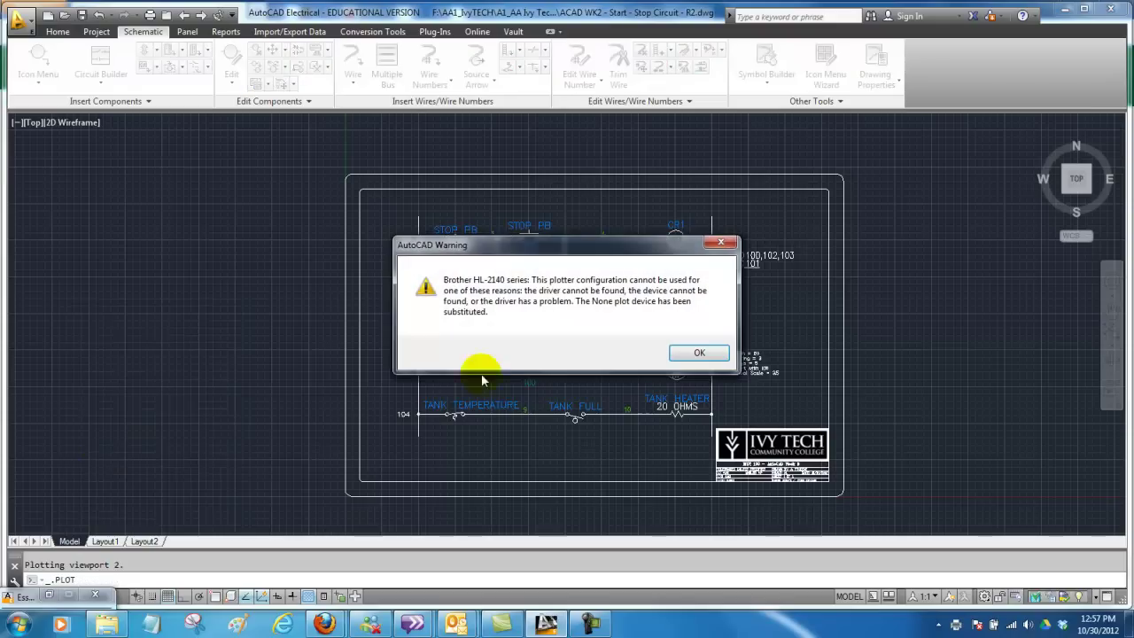
click(699, 354)
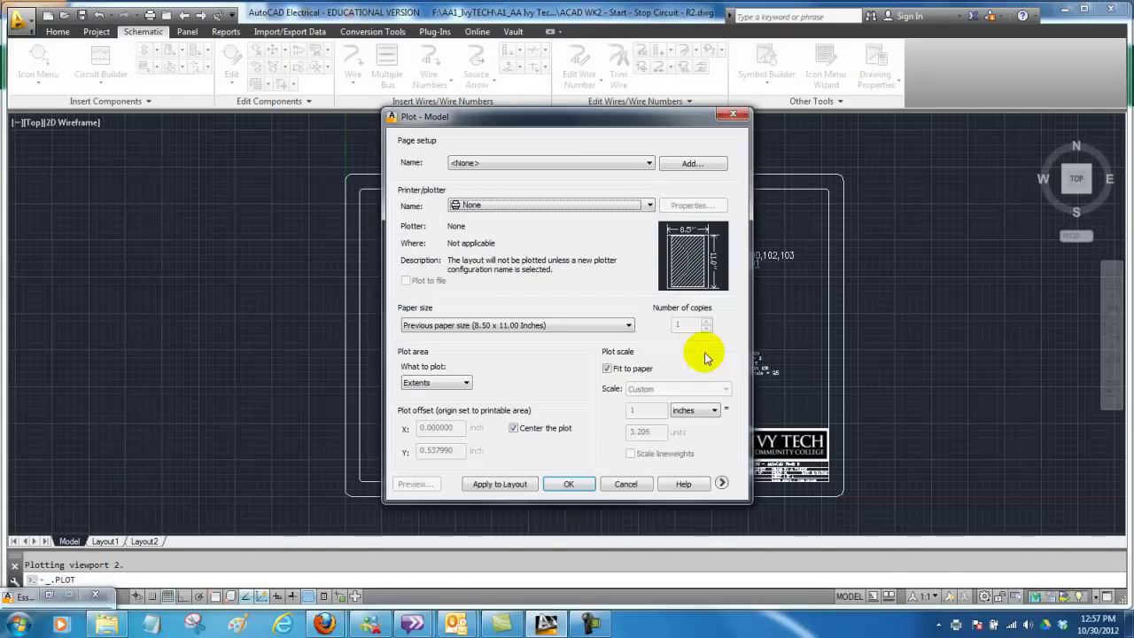
click(649, 205)
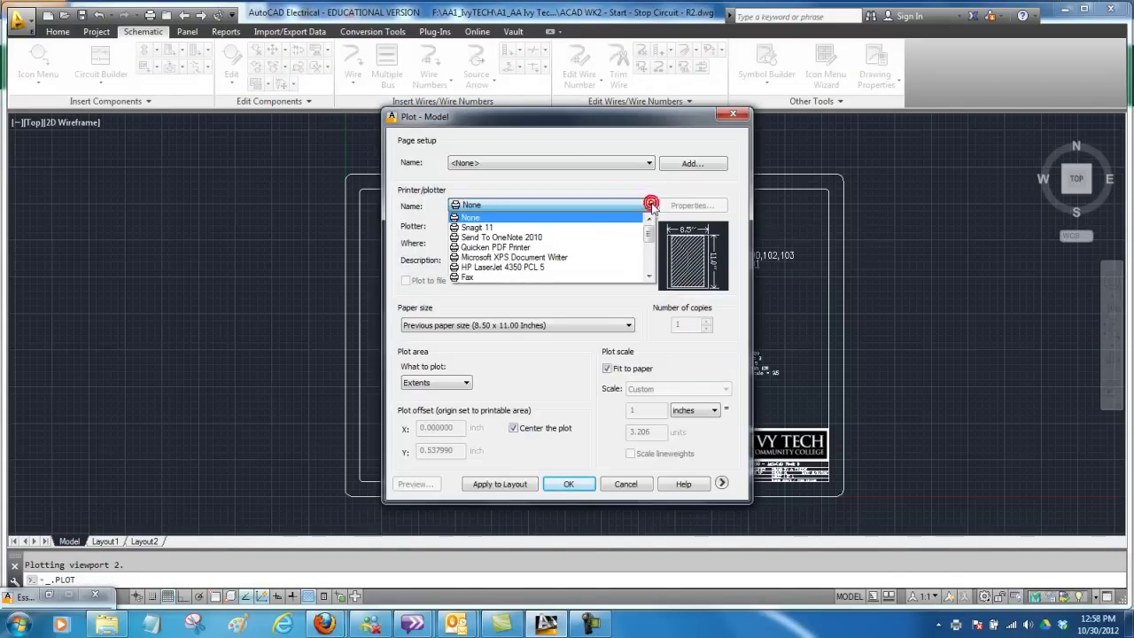
click(649, 280)
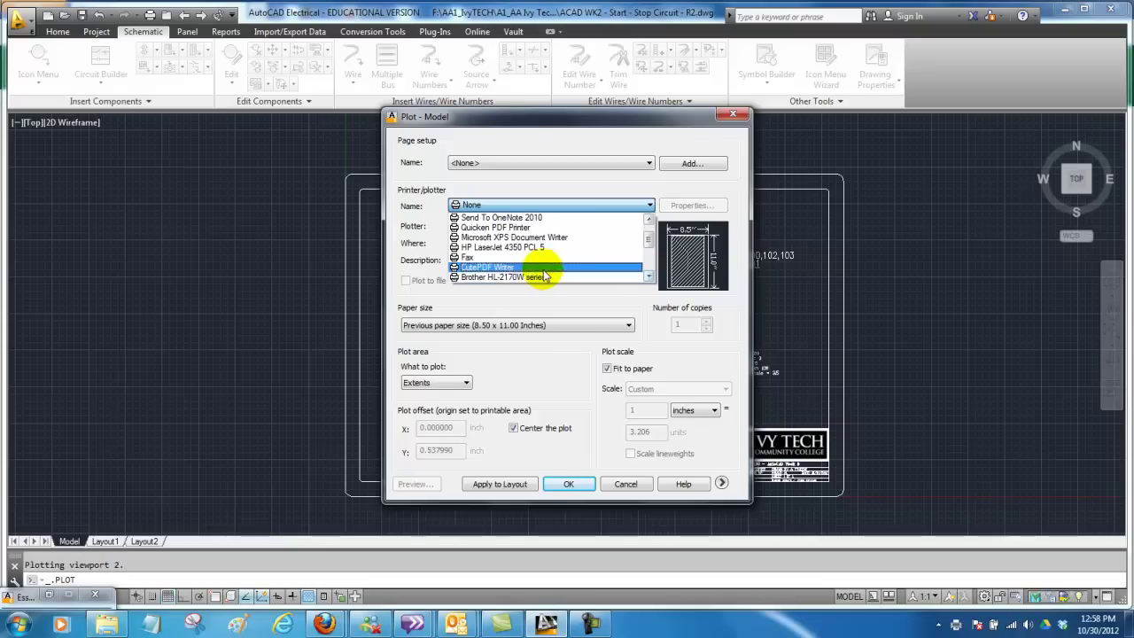
click(510, 269)
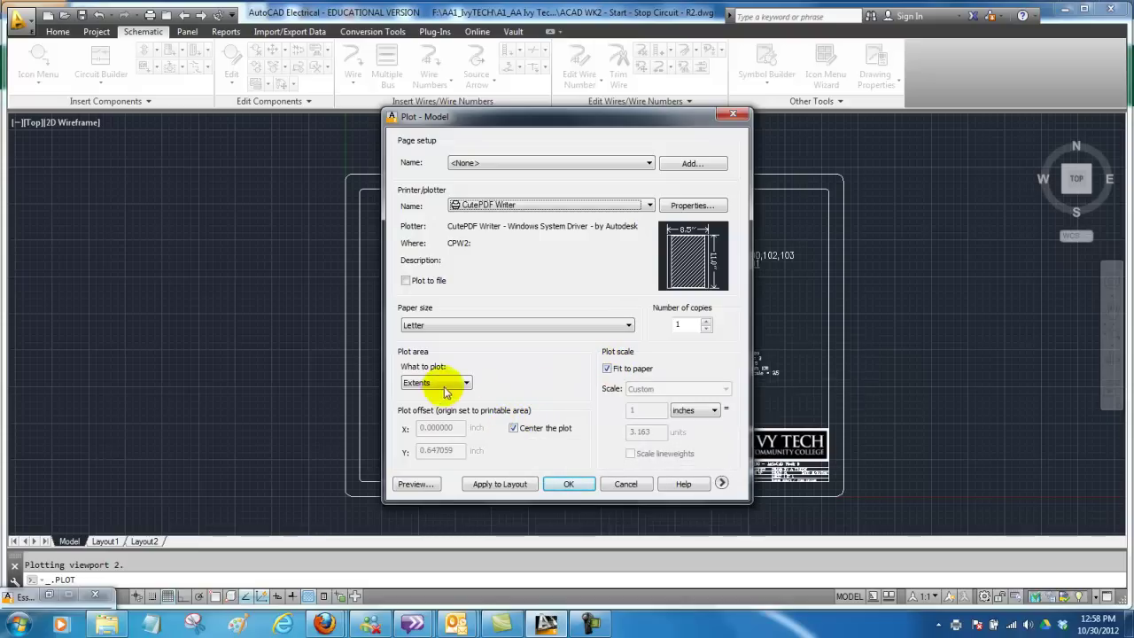
click(416, 483)
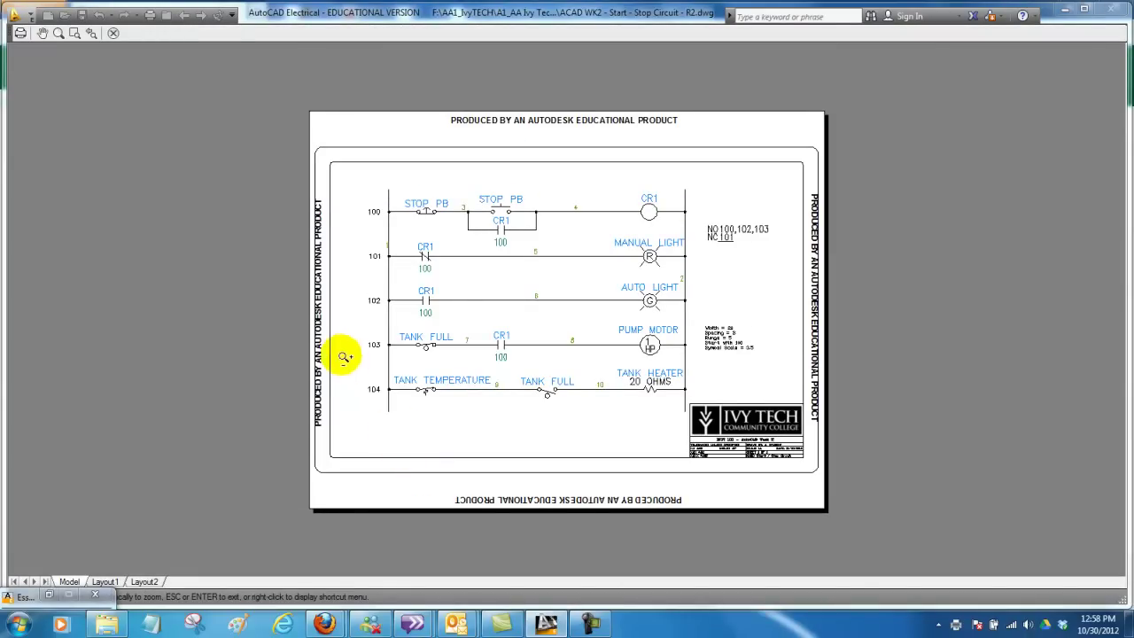
Plot to PDF, saving it in A1AA1 Courses on the My Passport (F:) drive.
click(20, 34)
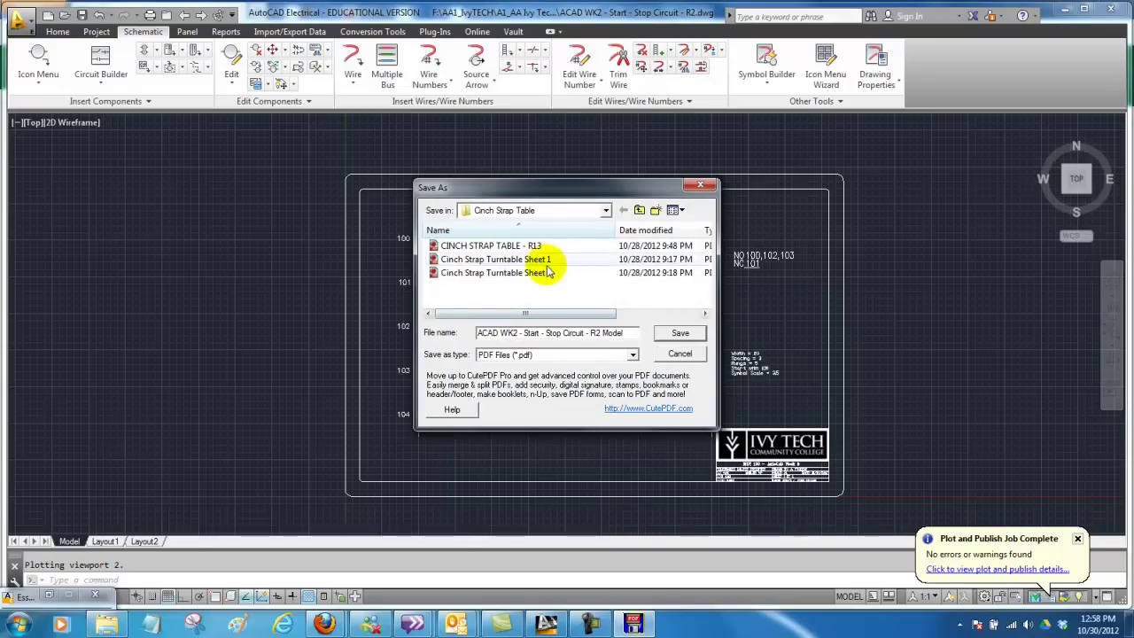
click(521, 332)
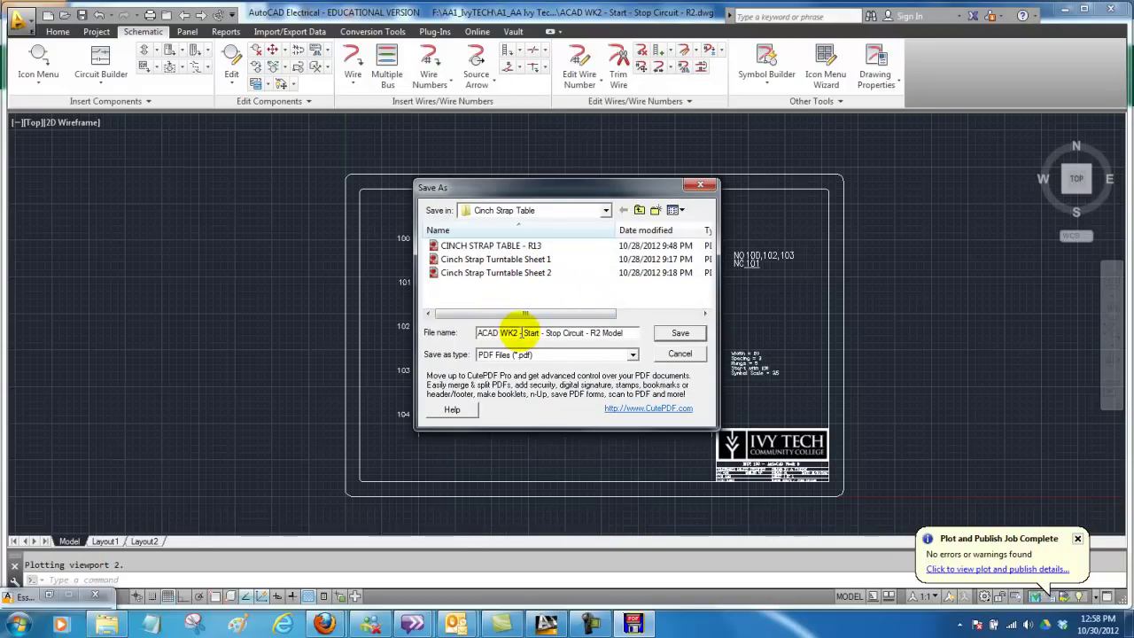
click(607, 209)
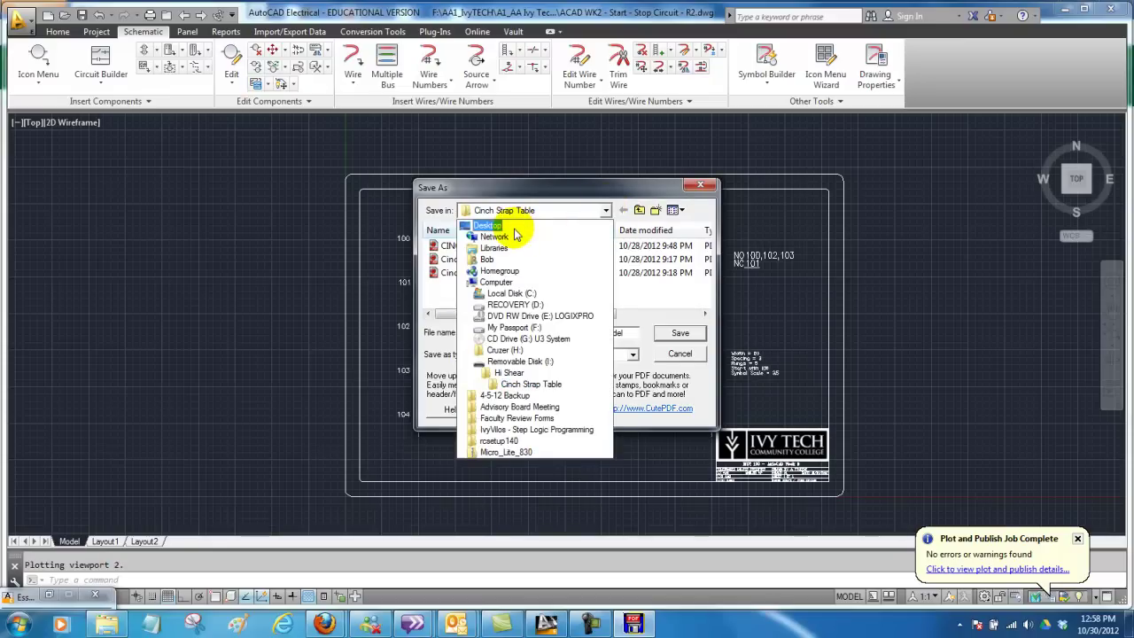
click(531, 328)
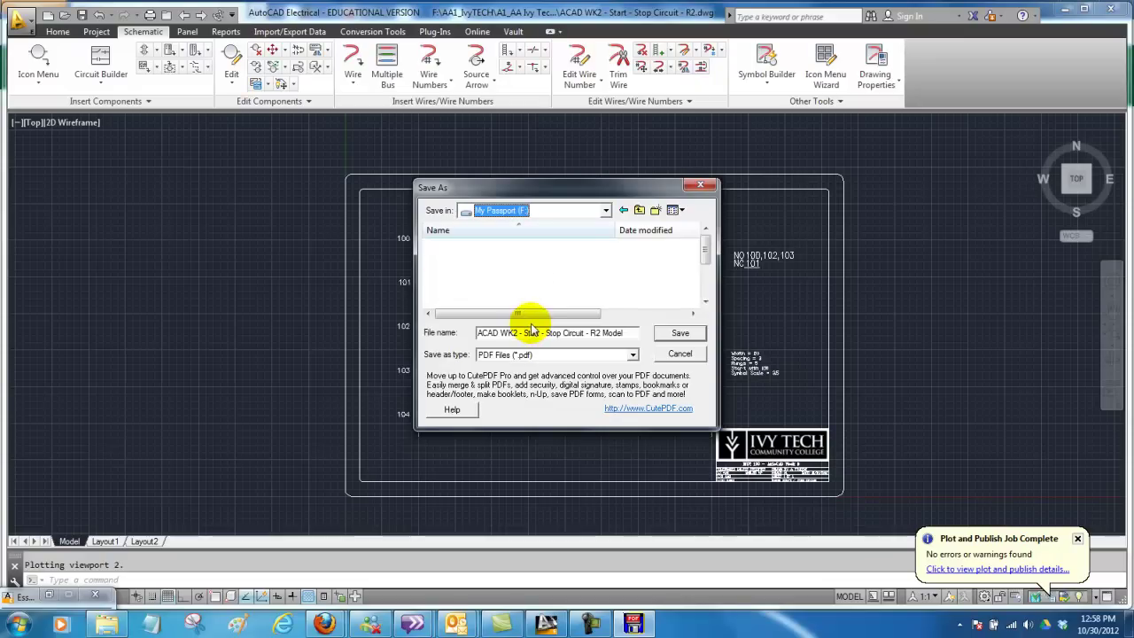
double_click(481, 246)
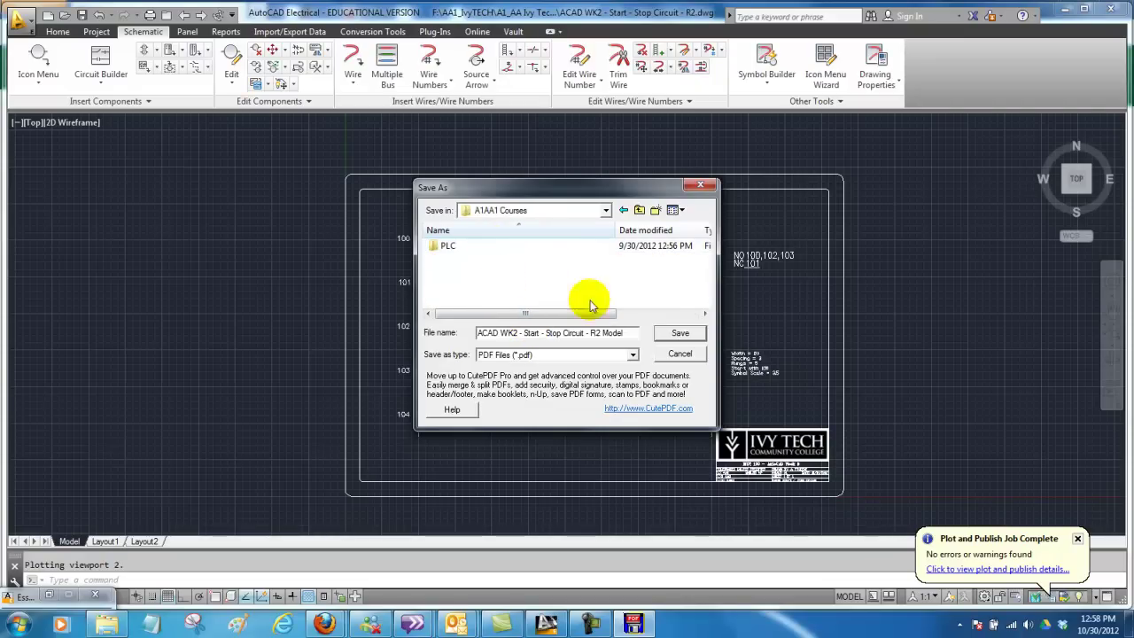
click(681, 334)
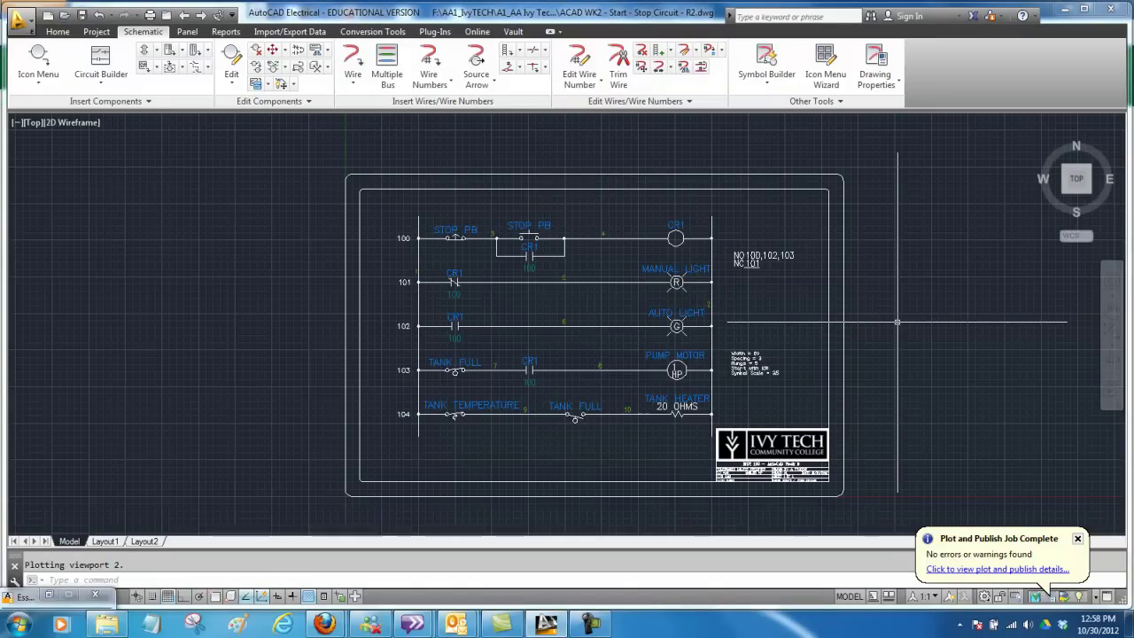
scroll(897, 322, down, 2)
scroll(898, 322, up, 2)
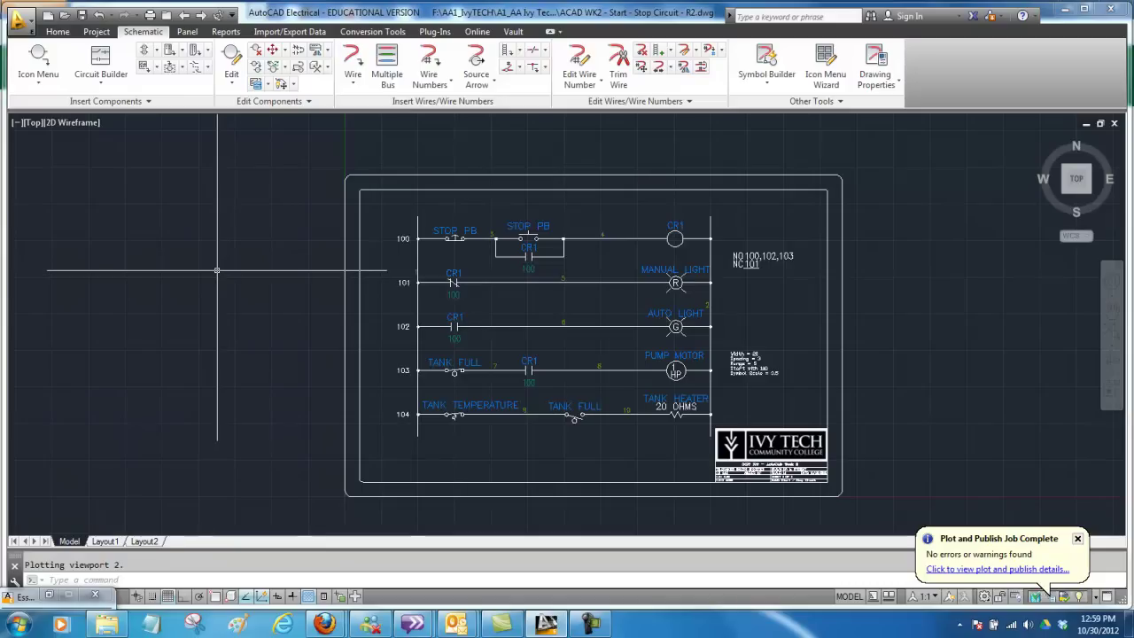
click(38, 55)
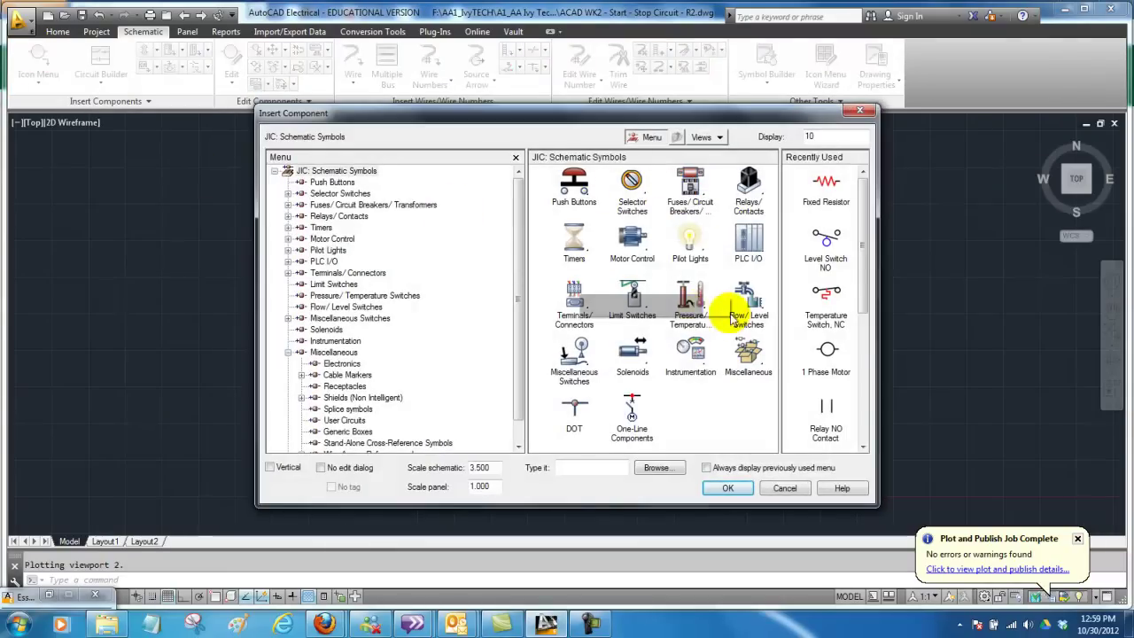
click(858, 112)
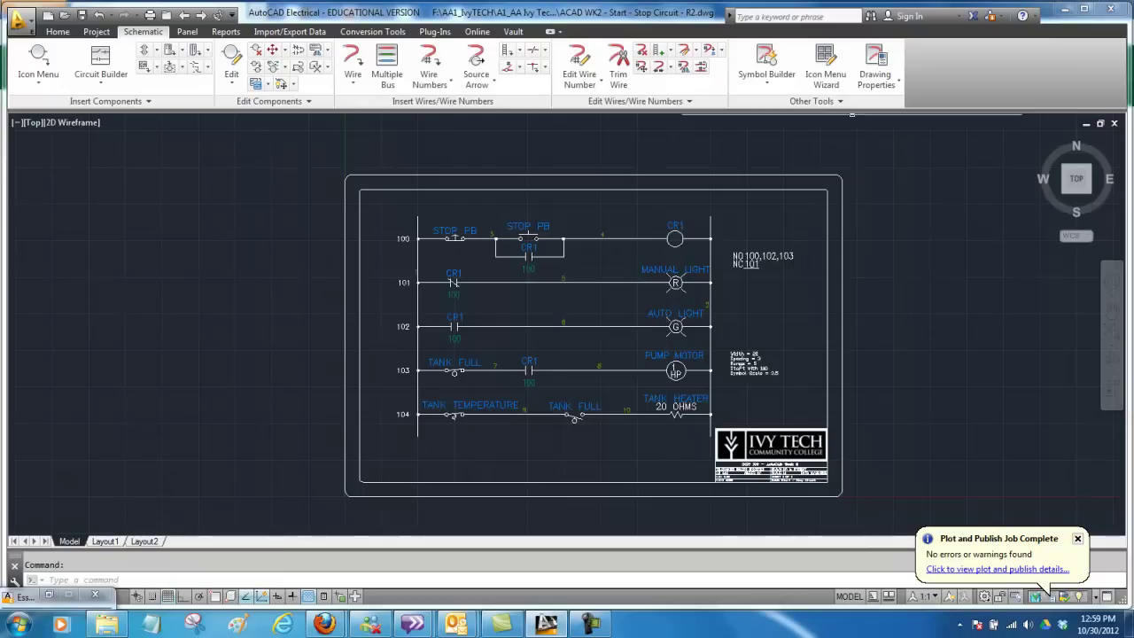
click(509, 53)
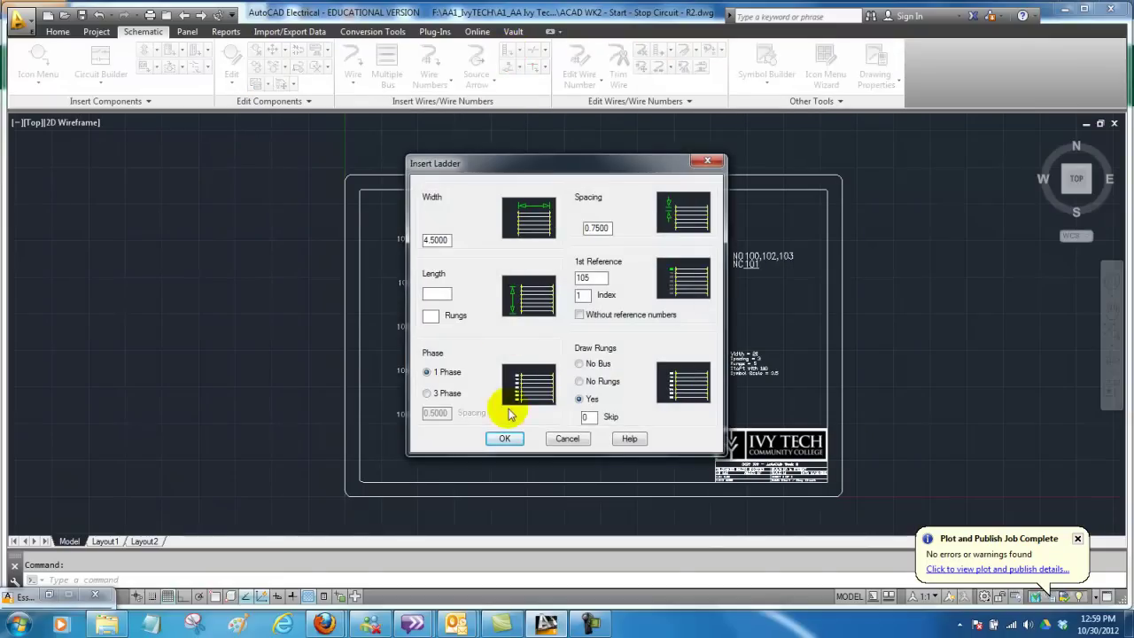
click(709, 162)
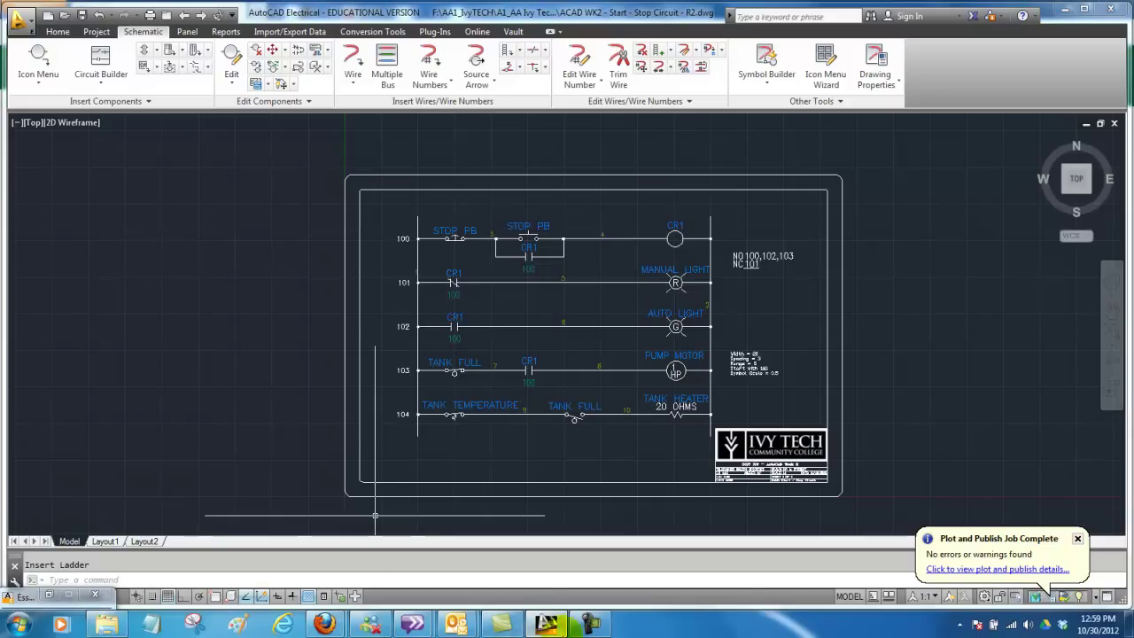
click(592, 625)
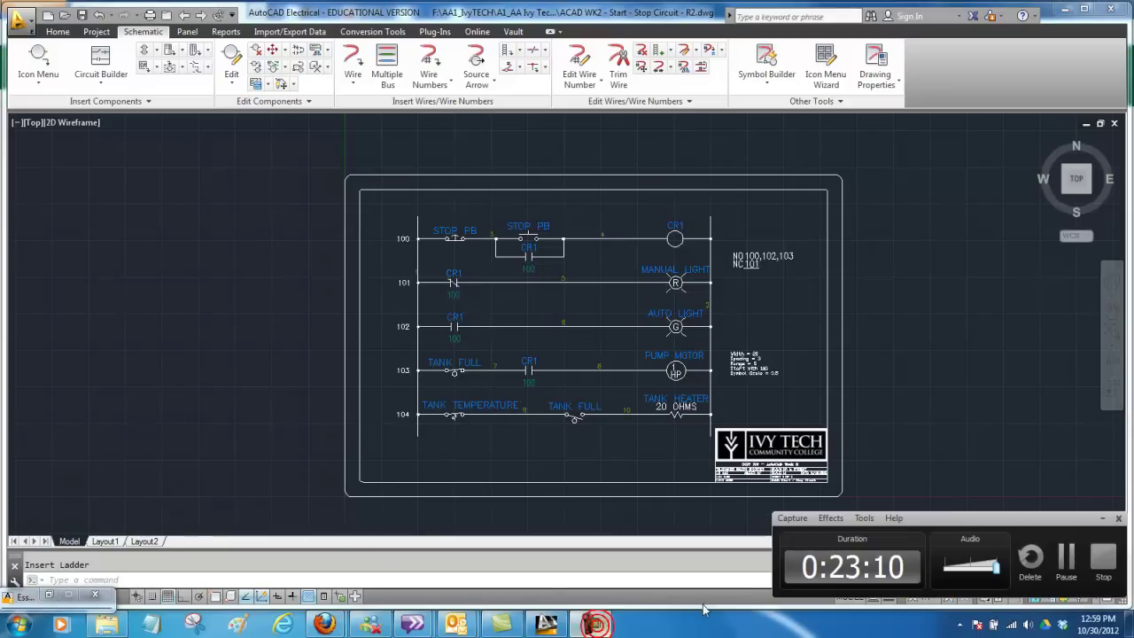